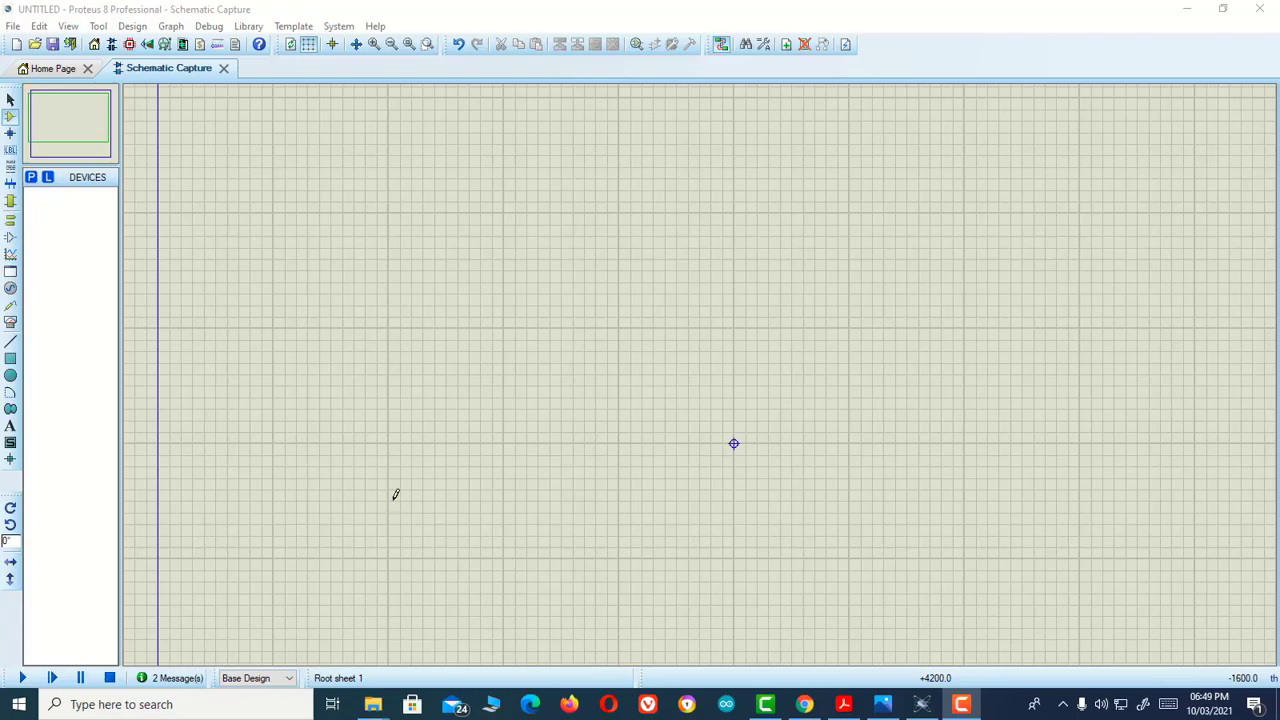
Search the part library and add the VSINE sine-wave AC source to the device list
click(31, 177)
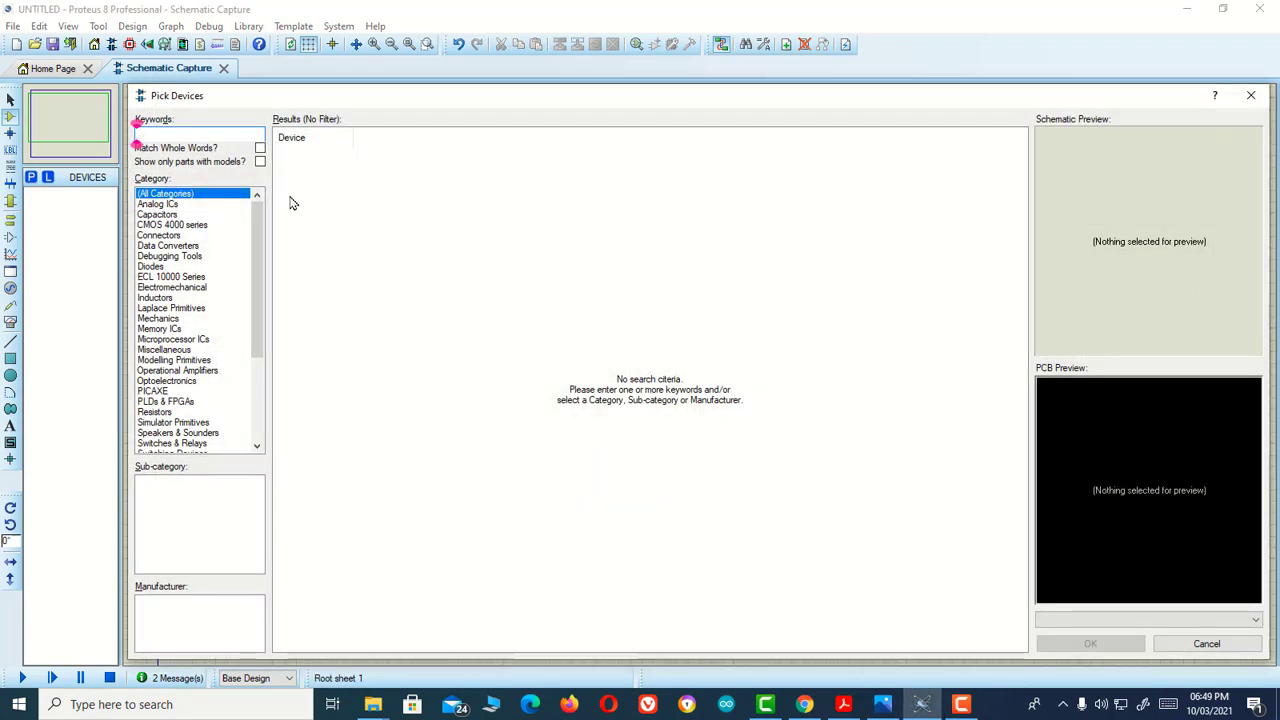
text(ac source)
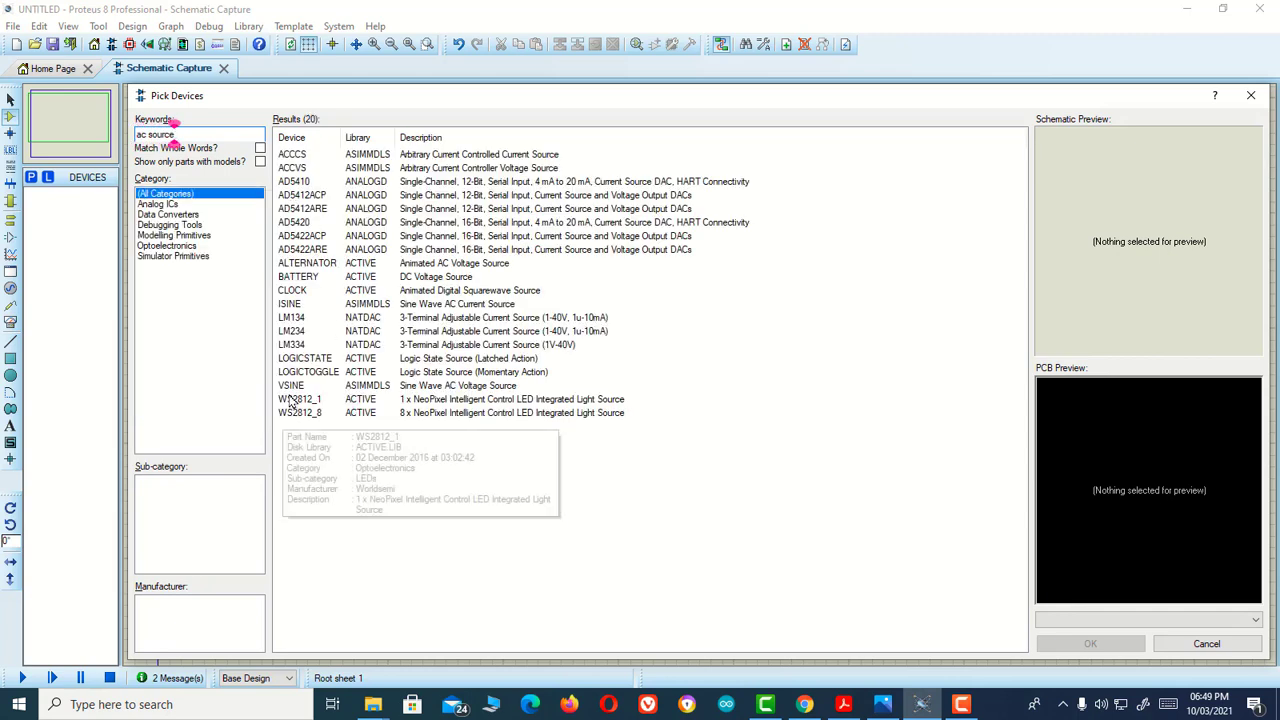
click(290, 386)
double_click(290, 386)
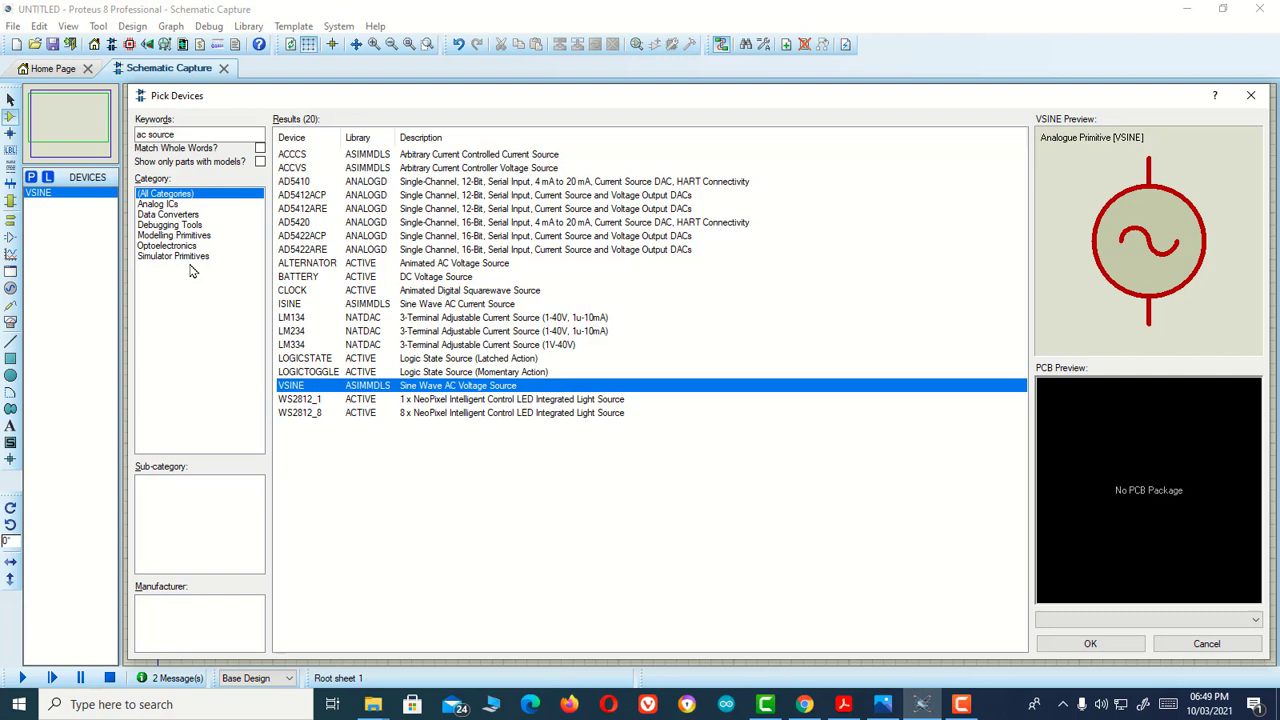
Search for a transformer and add the simple TRAN-2P2S transformer
drag(176, 134, 130, 133)
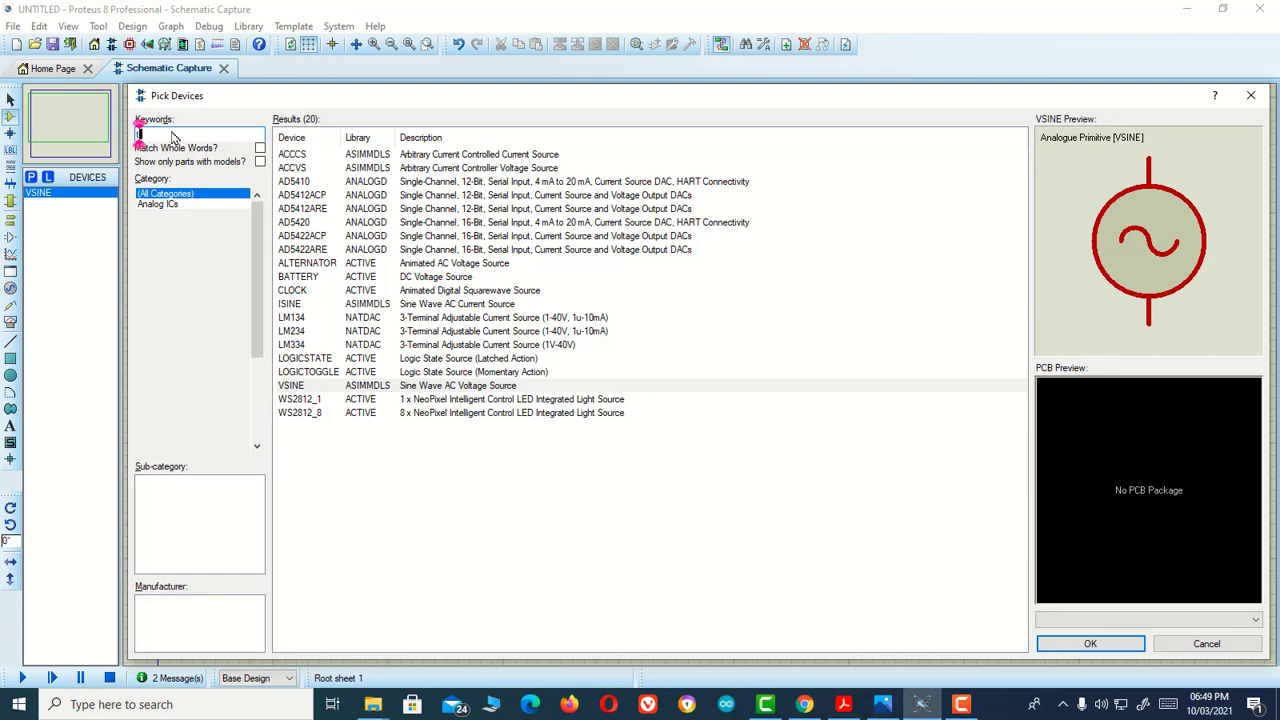
text(tras)
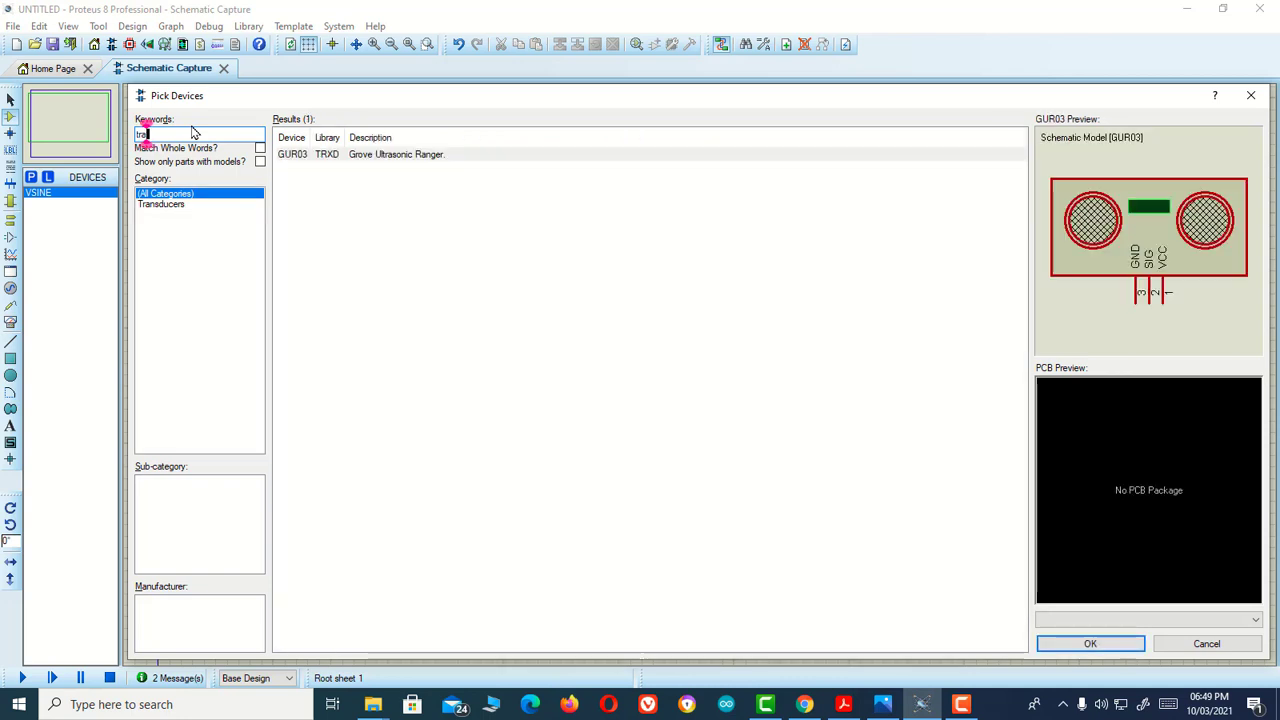
text(na)
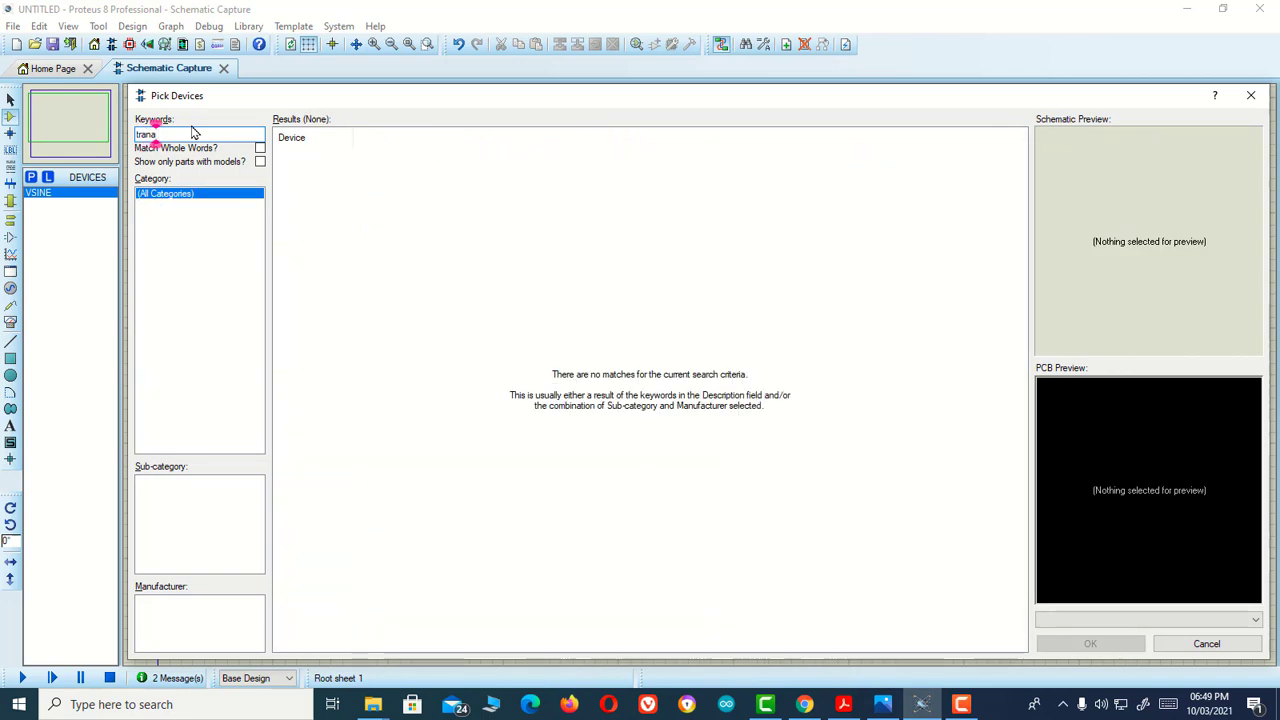
key(BackSpace)
text(sformer)
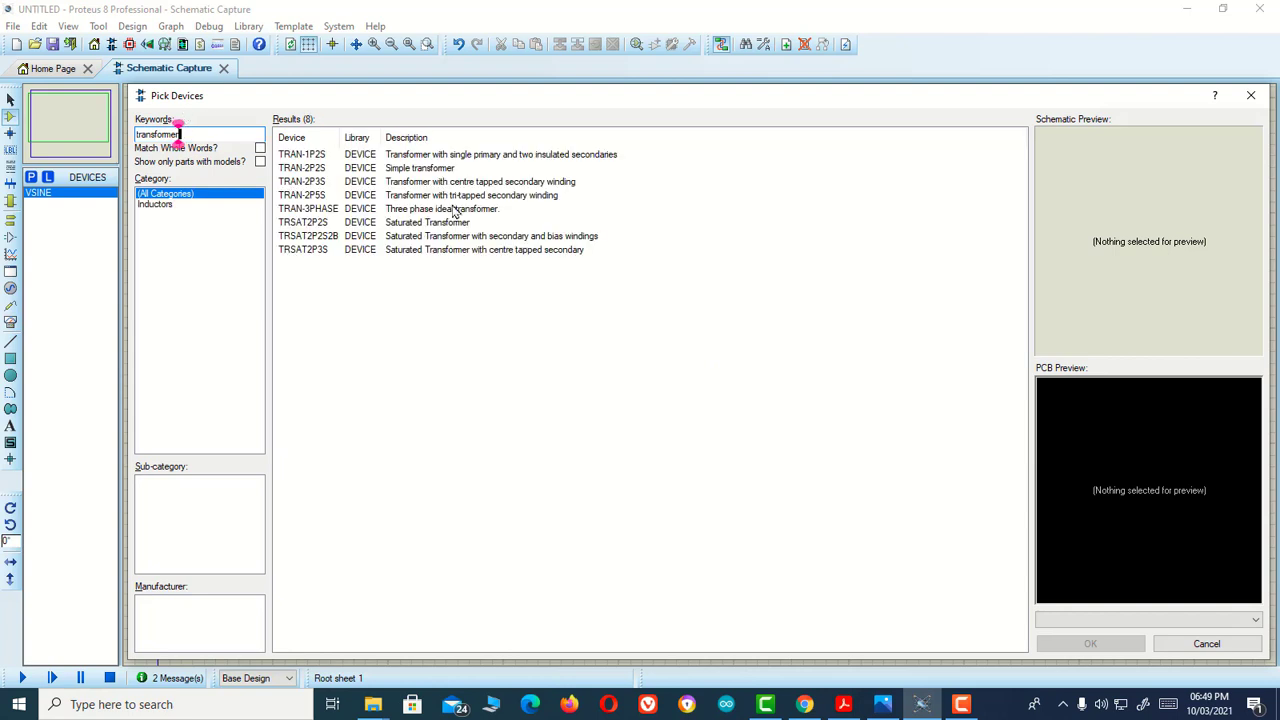
click(408, 170)
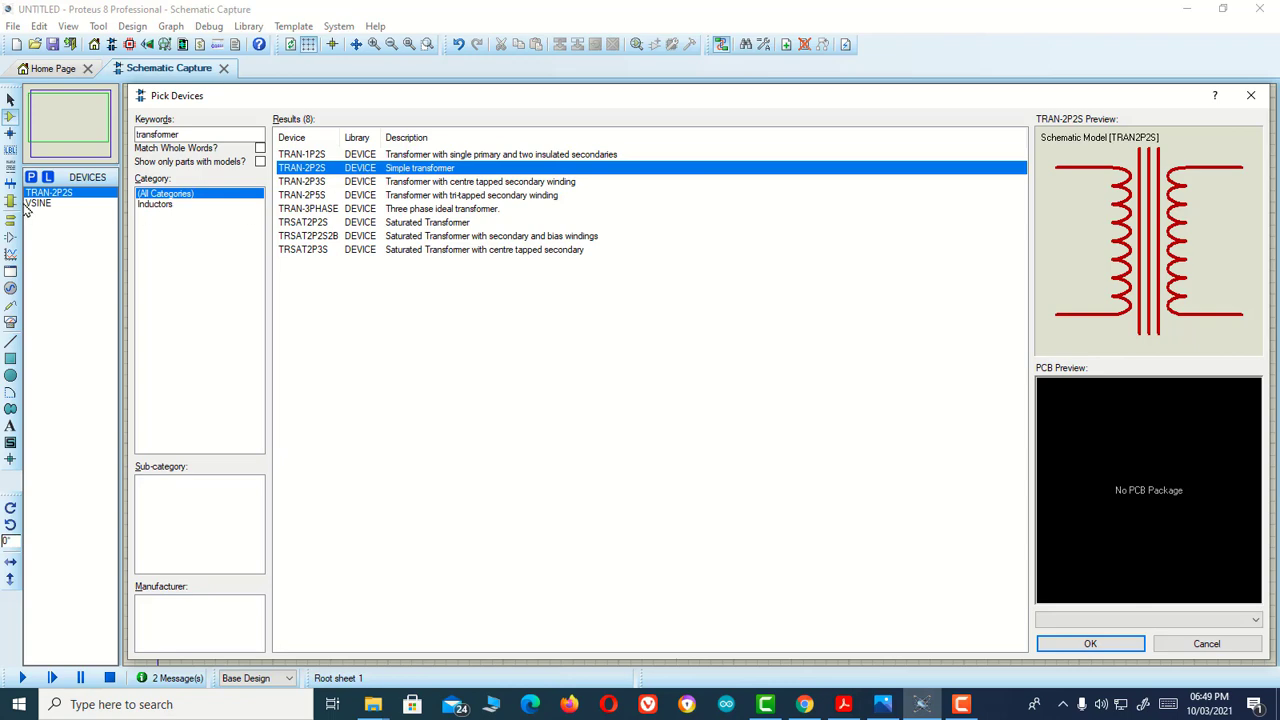
double_click(145, 134)
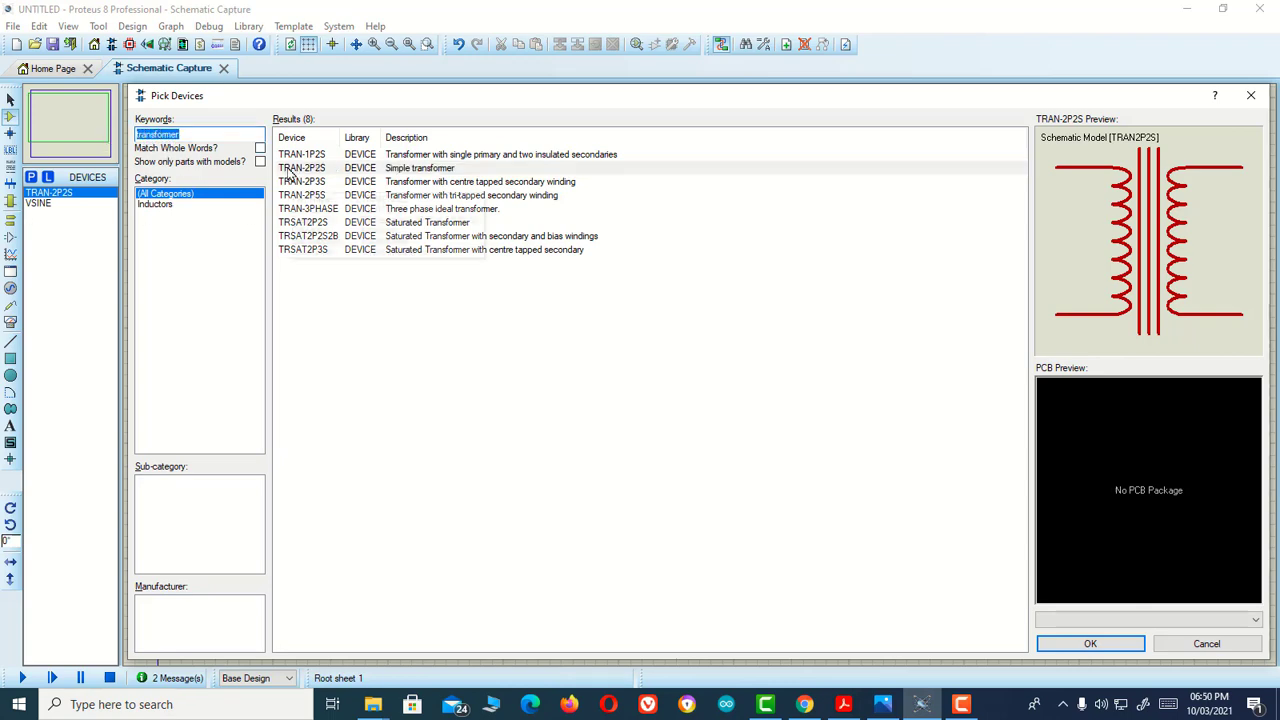
Search 'bridge' and add the generic BRIDGE rectifier to the device list
text(brige)
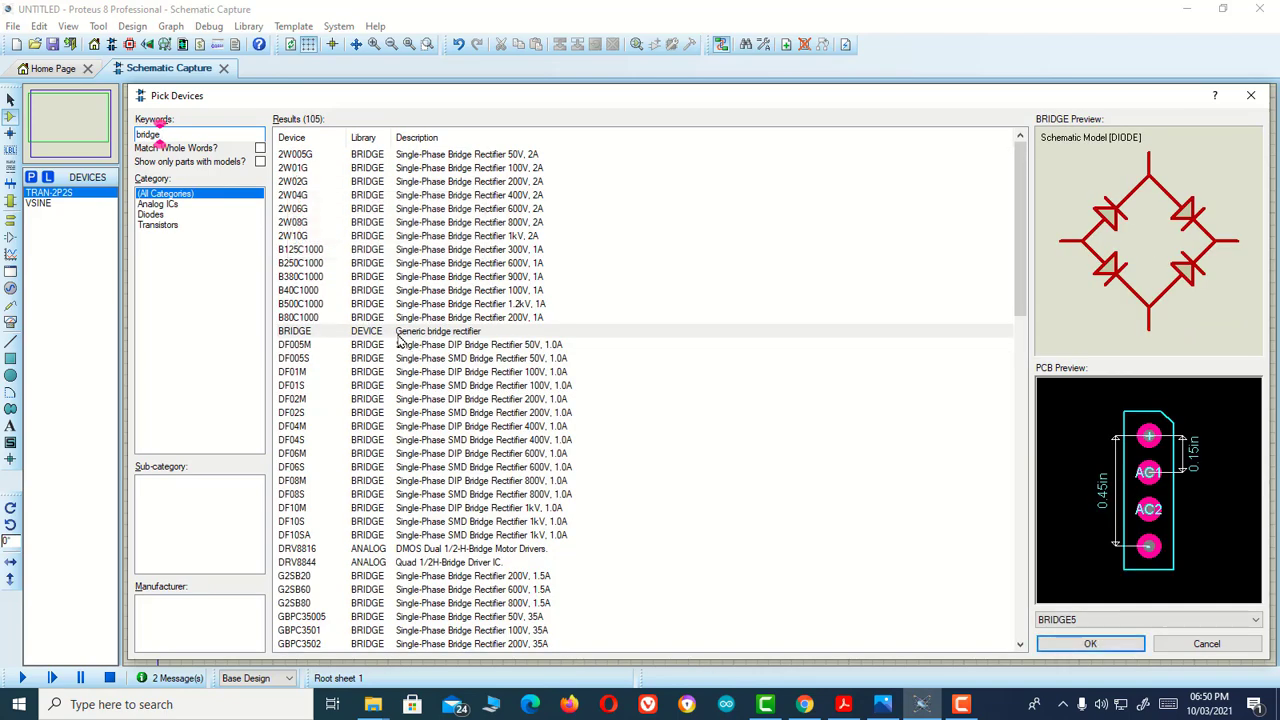
double_click(397, 334)
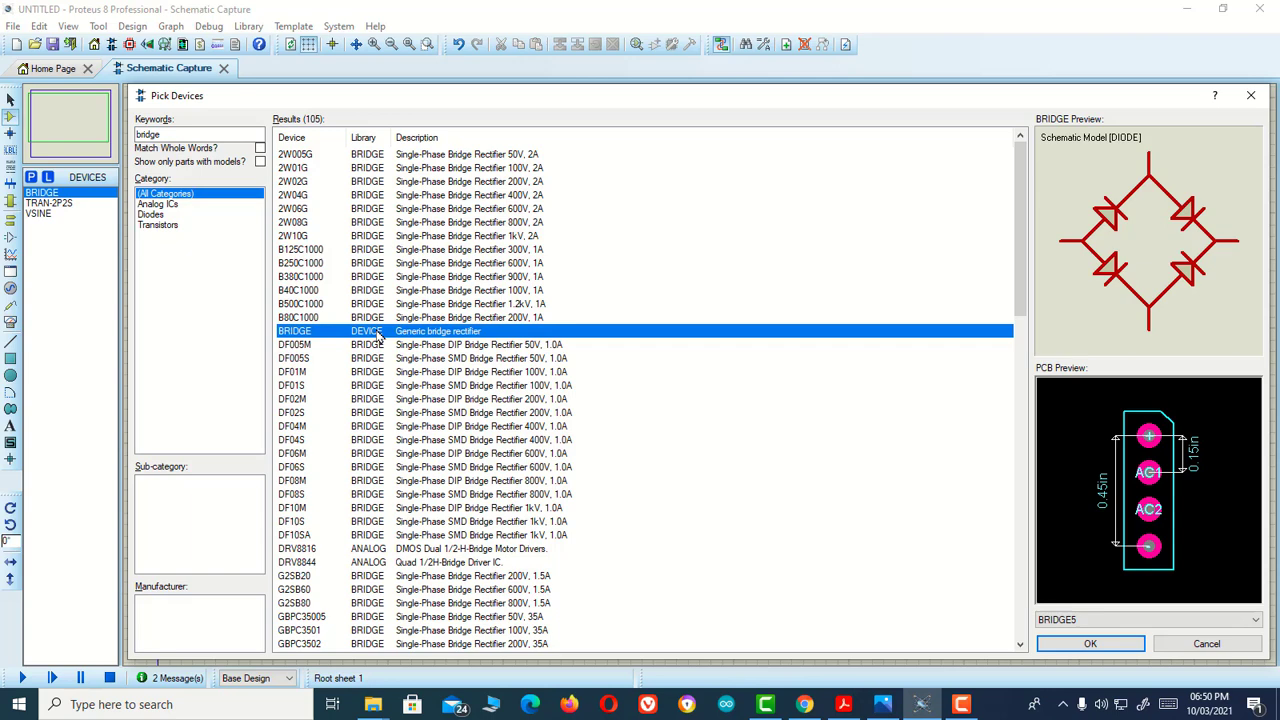
drag(183, 133, 133, 132)
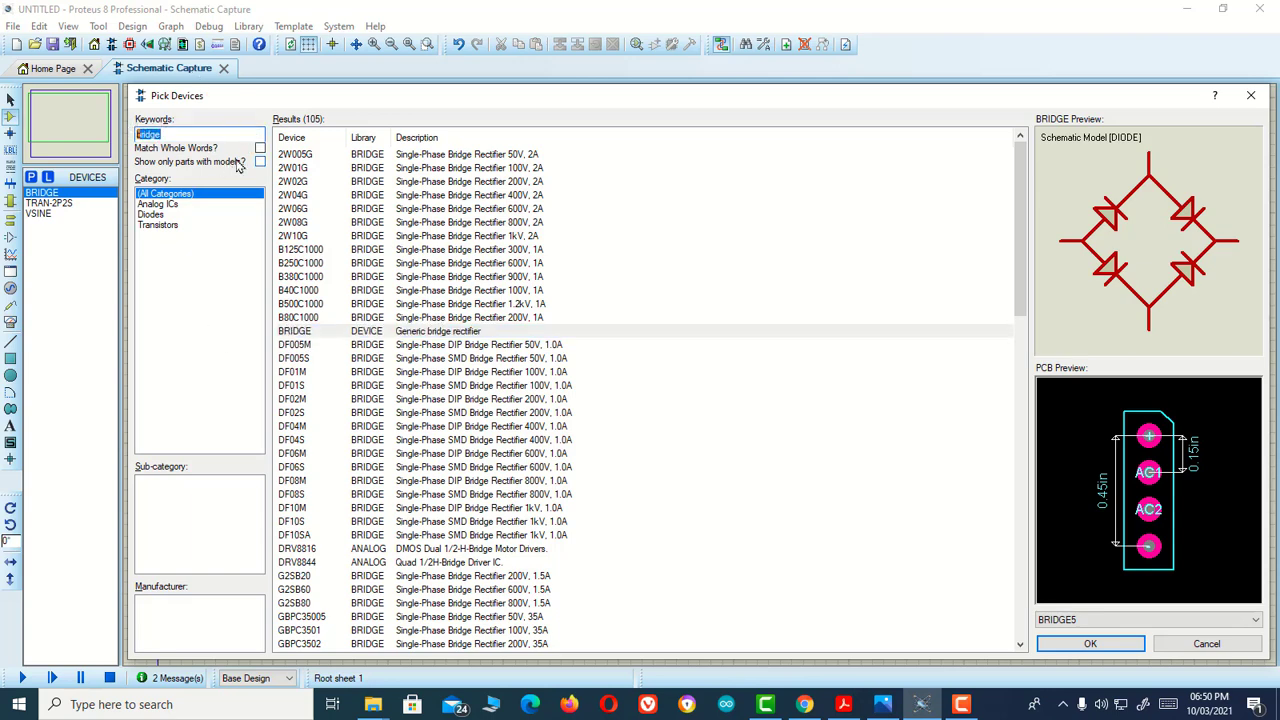
Place VSINE as V1, TRAN-2P2S as TR1 and BRIDGE as BR1, left to right on the canvas
click(1105, 640)
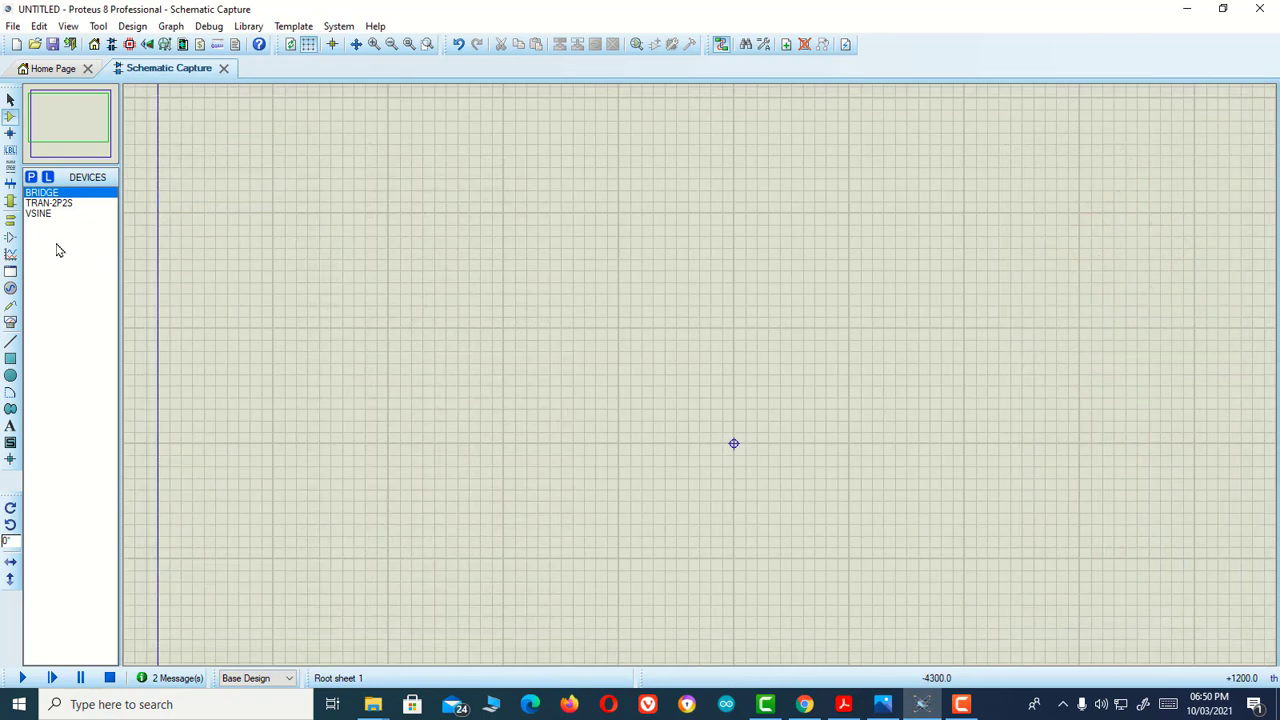
click(45, 214)
click(434, 305)
click(434, 305)
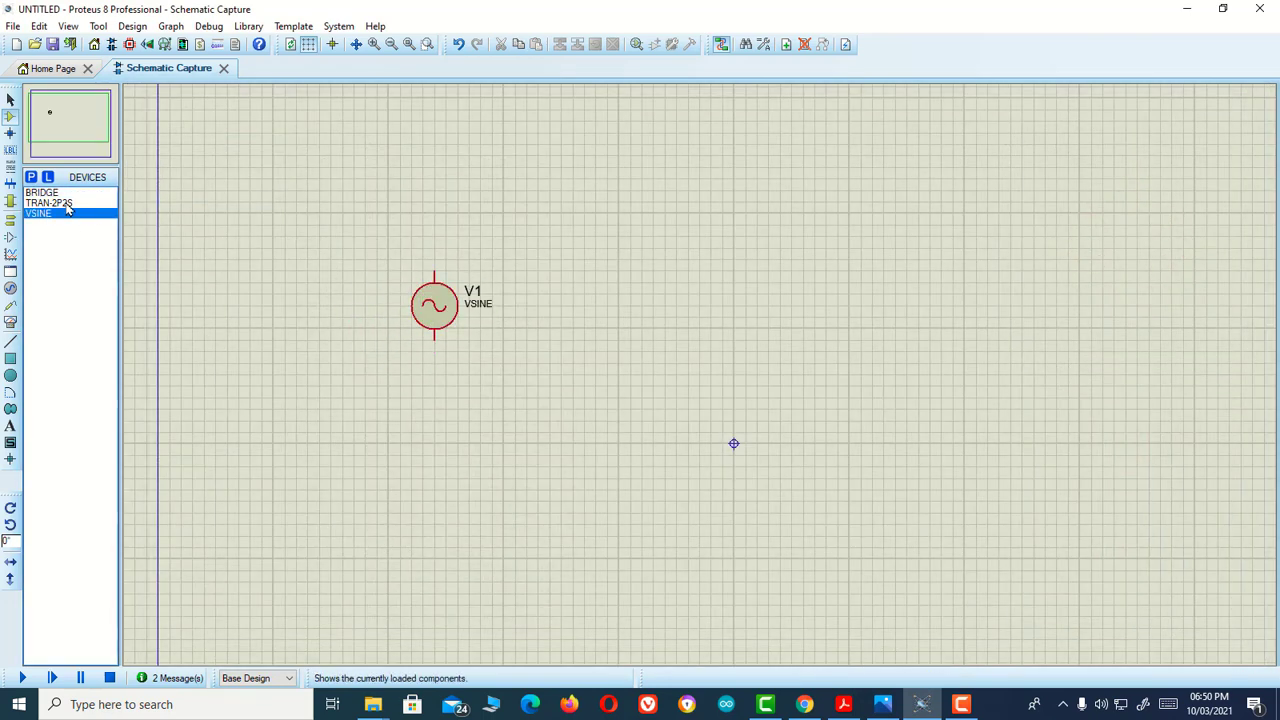
click(66, 204)
click(686, 365)
click(618, 305)
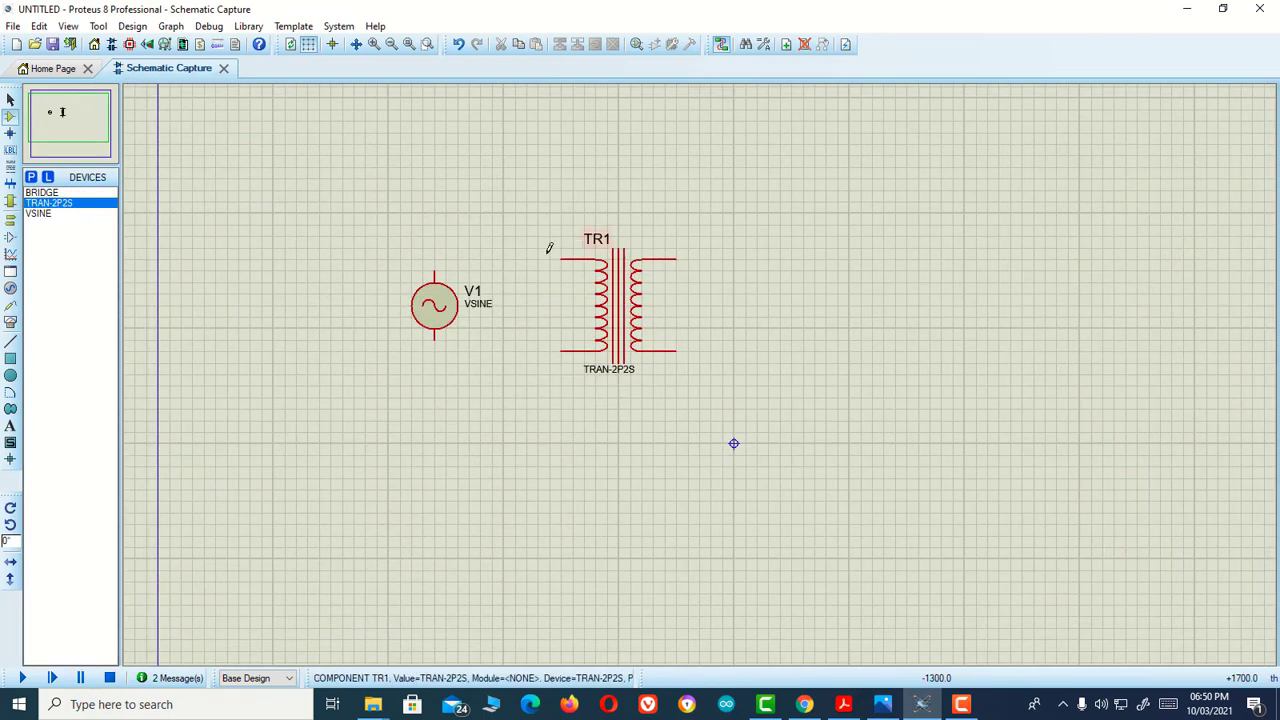
click(52, 194)
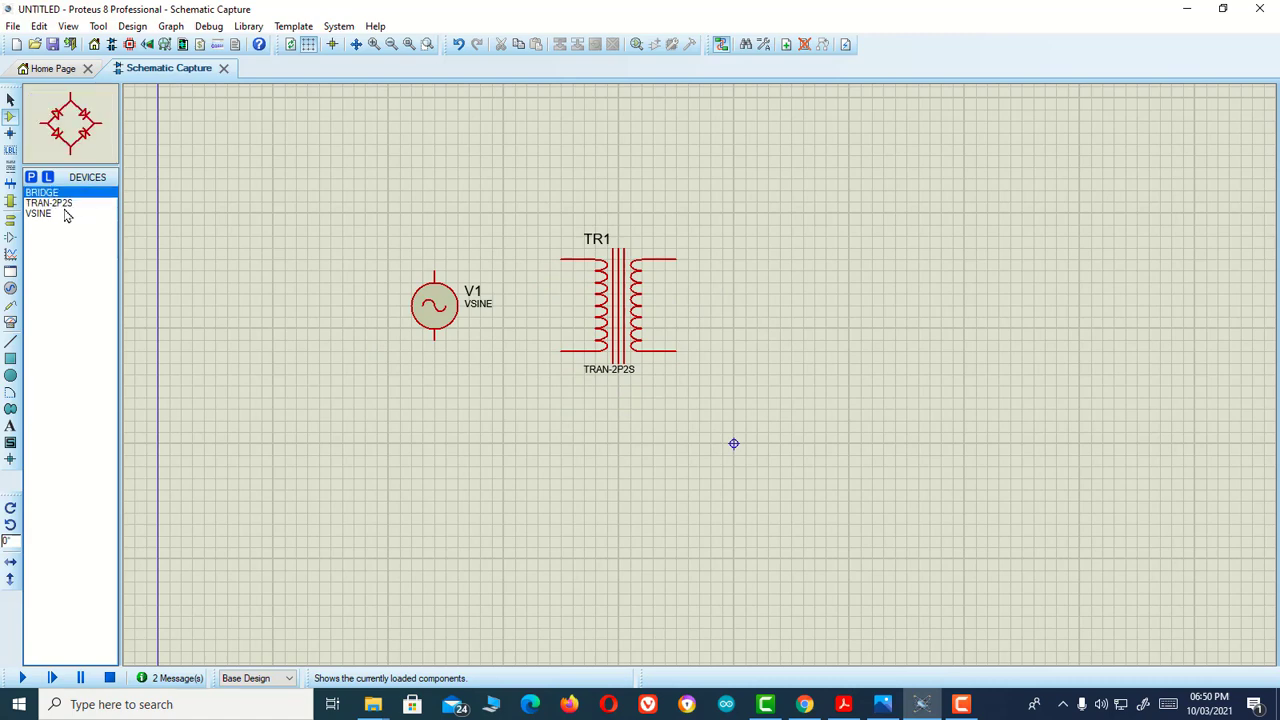
click(817, 298)
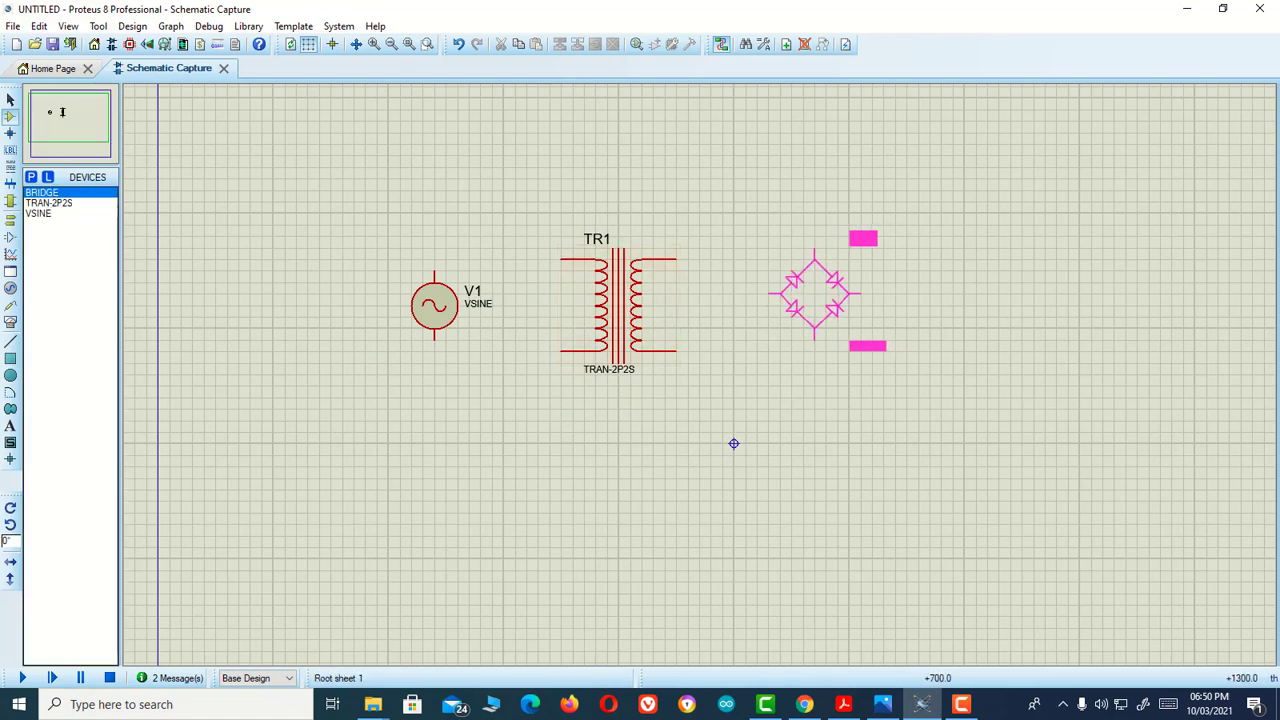
click(815, 298)
Wire V1's top and bottom terminals to TR1's upper and lower primary pins
click(434, 271)
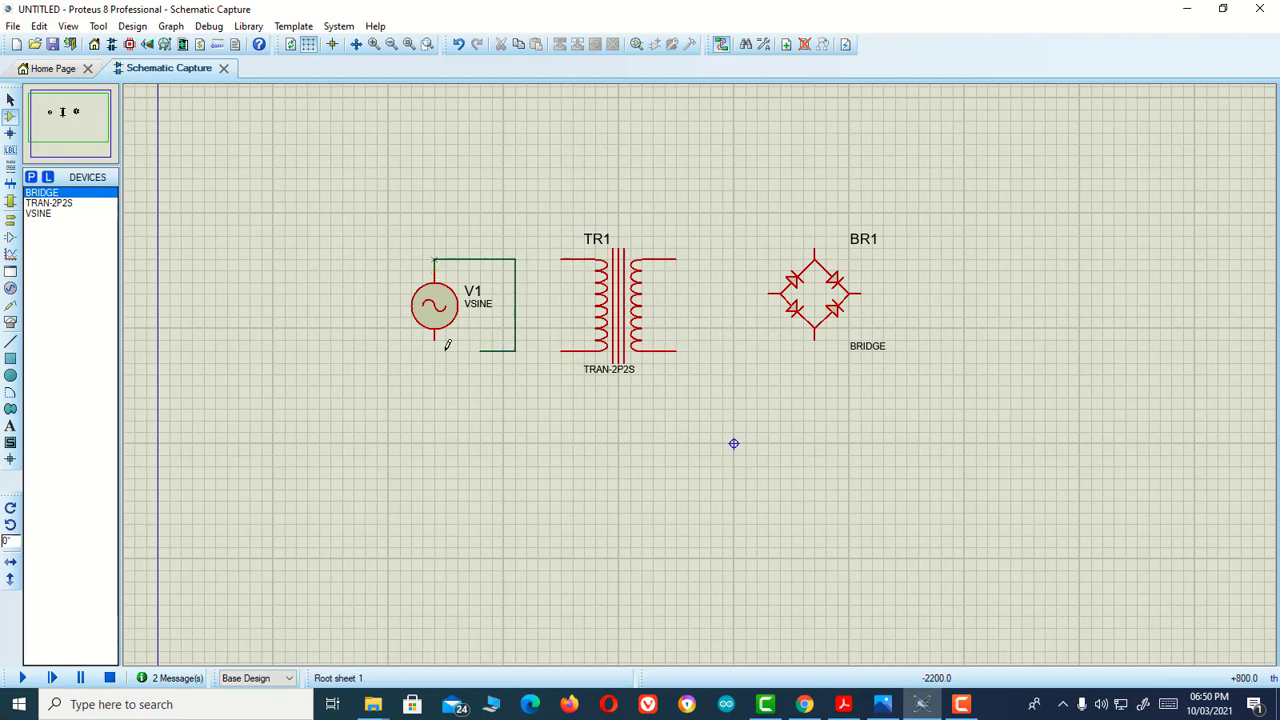
click(563, 260)
click(435, 339)
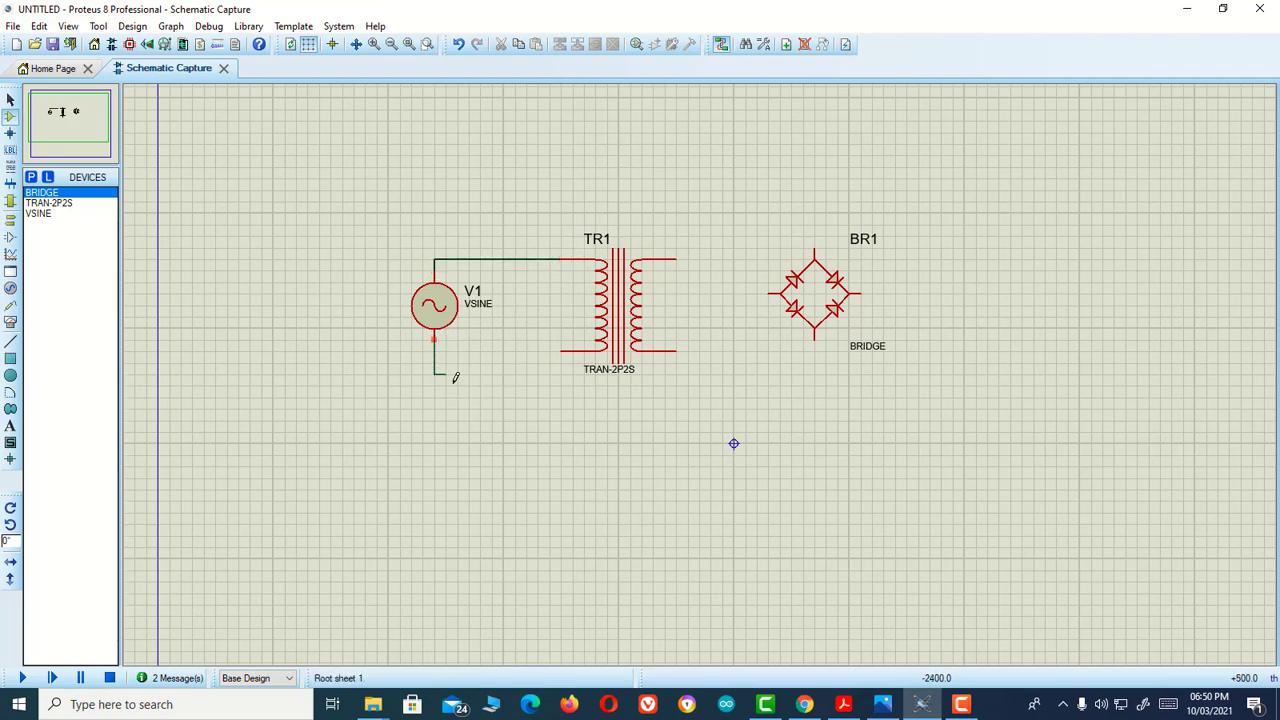
click(563, 350)
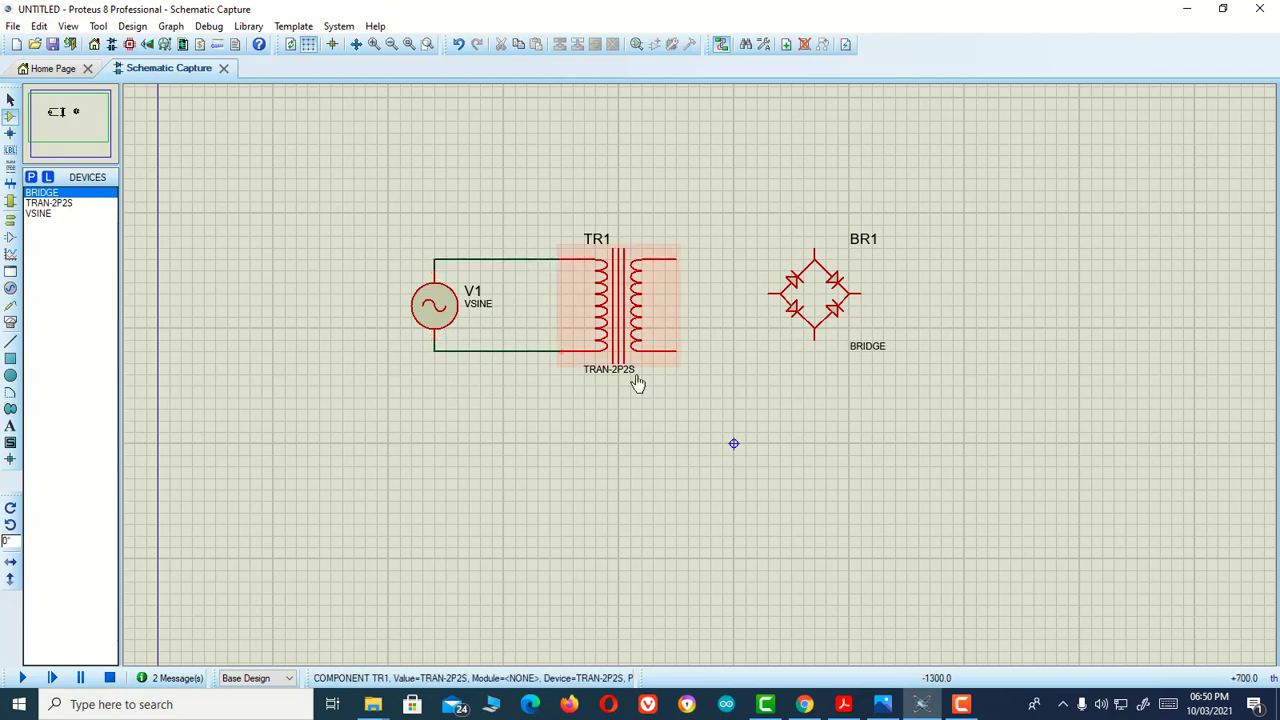
Wire TR1's upper and lower secondary pins to BR1's top and bottom pins
click(677, 259)
click(815, 241)
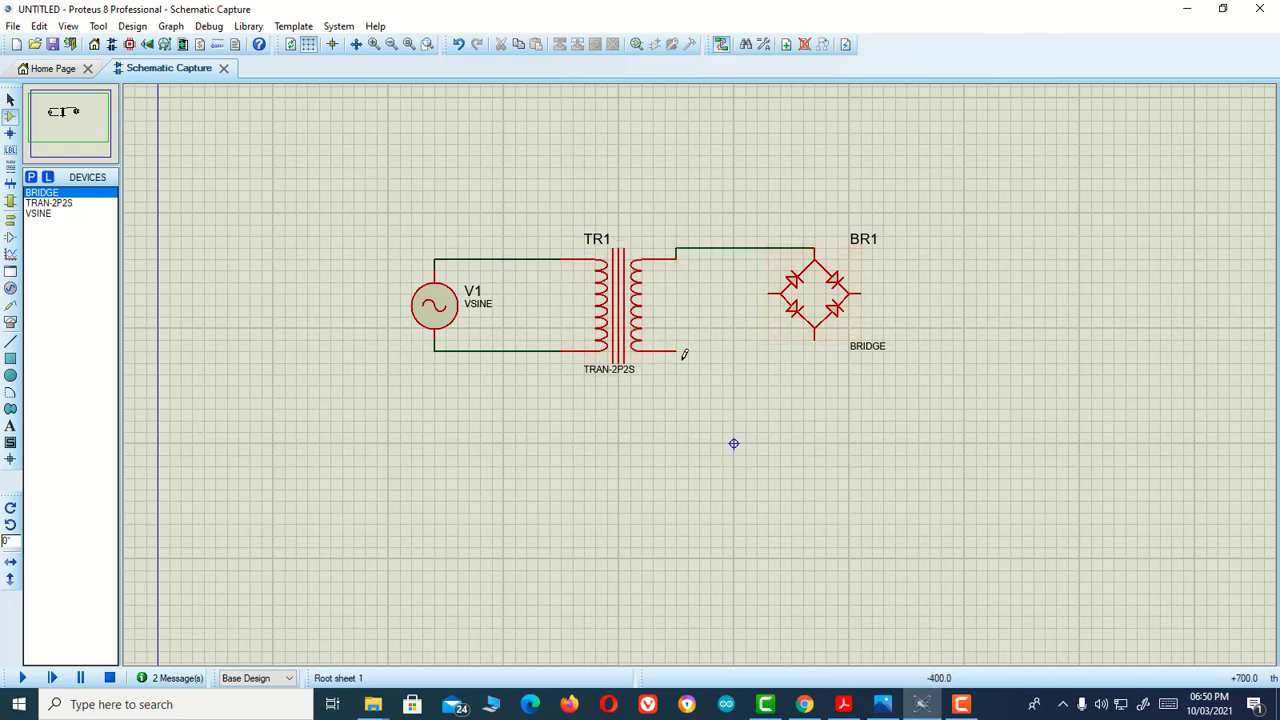
click(677, 350)
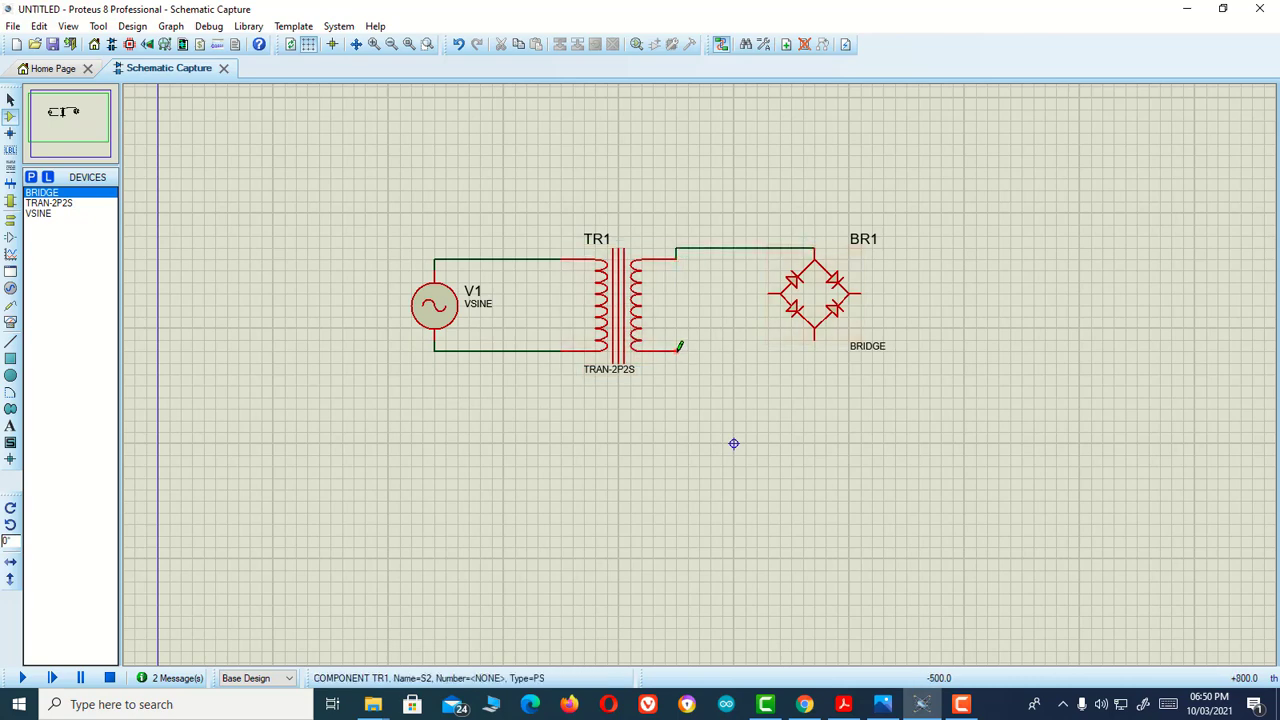
click(825, 339)
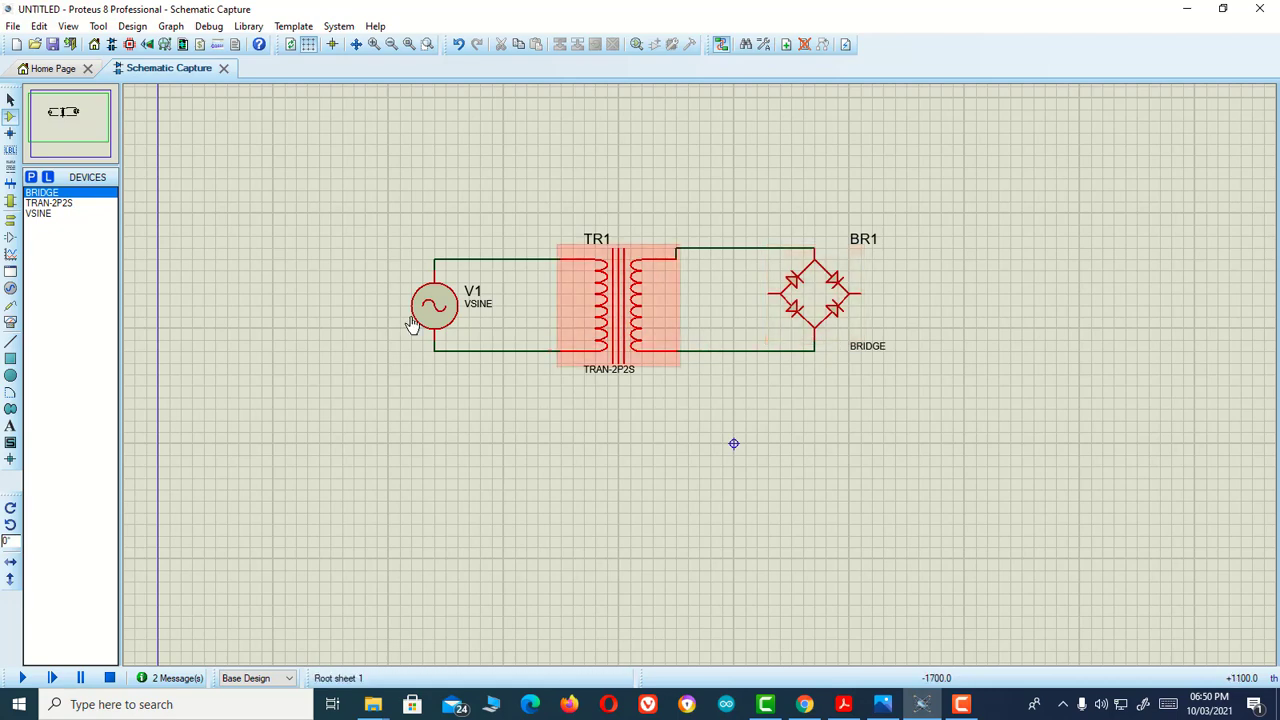
Place an AC voltmeter between V1 and TR1, connecting its + terminal to the top wire
click(11, 322)
click(55, 309)
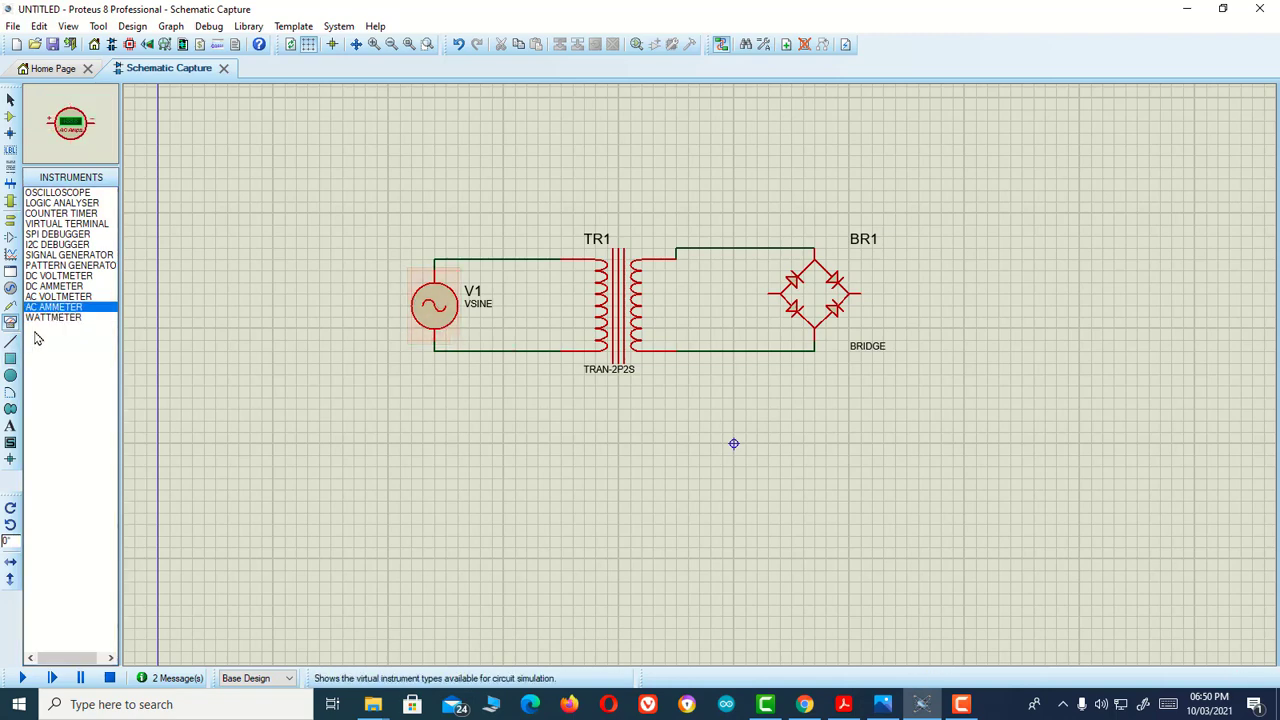
click(58, 297)
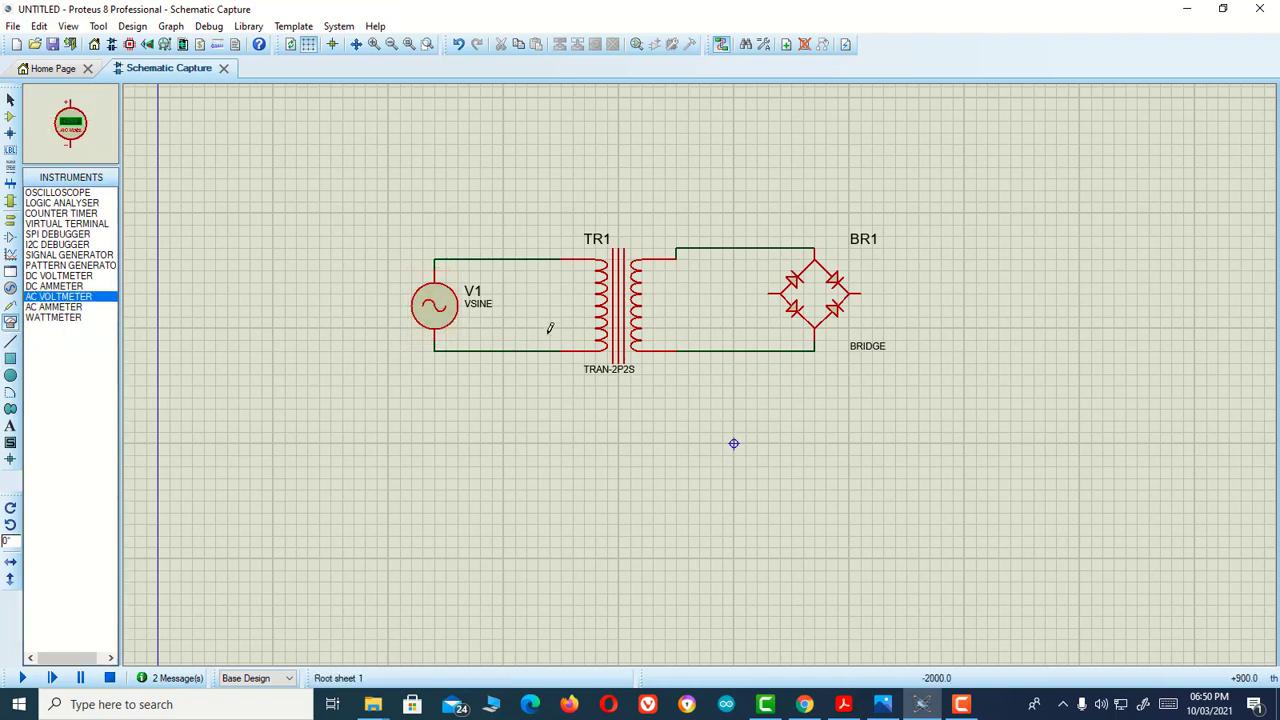
click(527, 308)
click(527, 305)
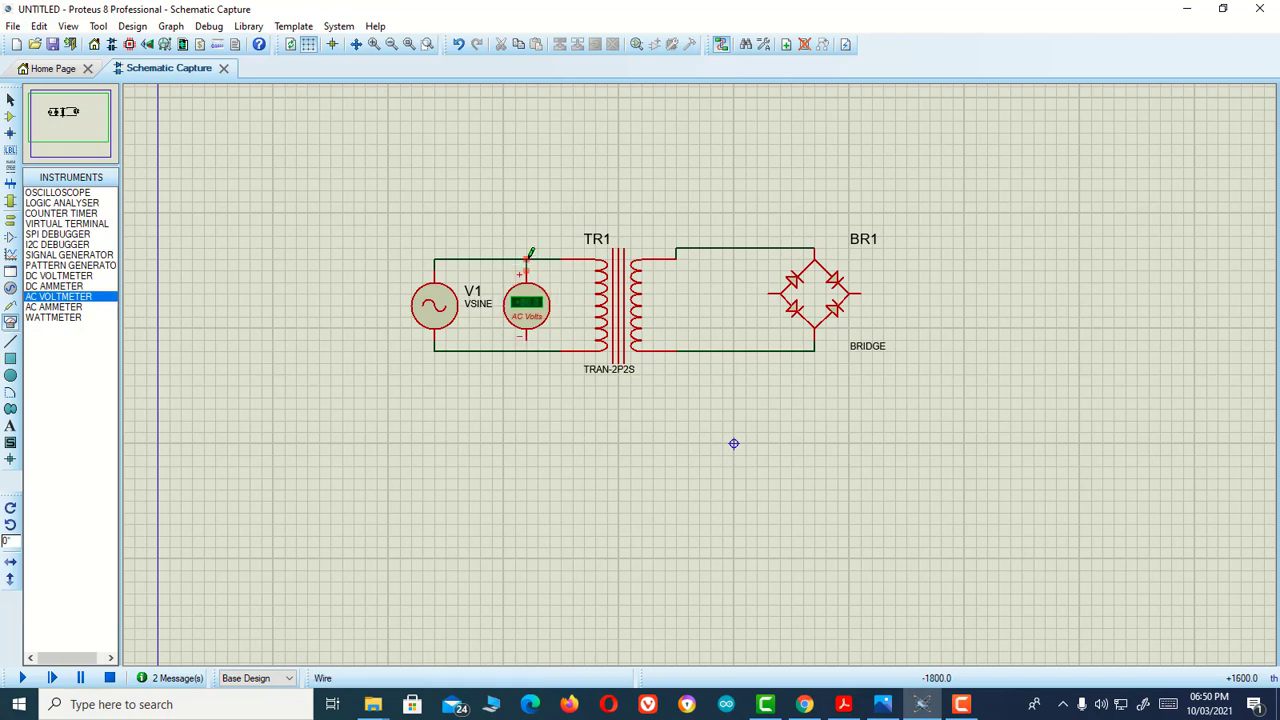
click(529, 268)
click(527, 259)
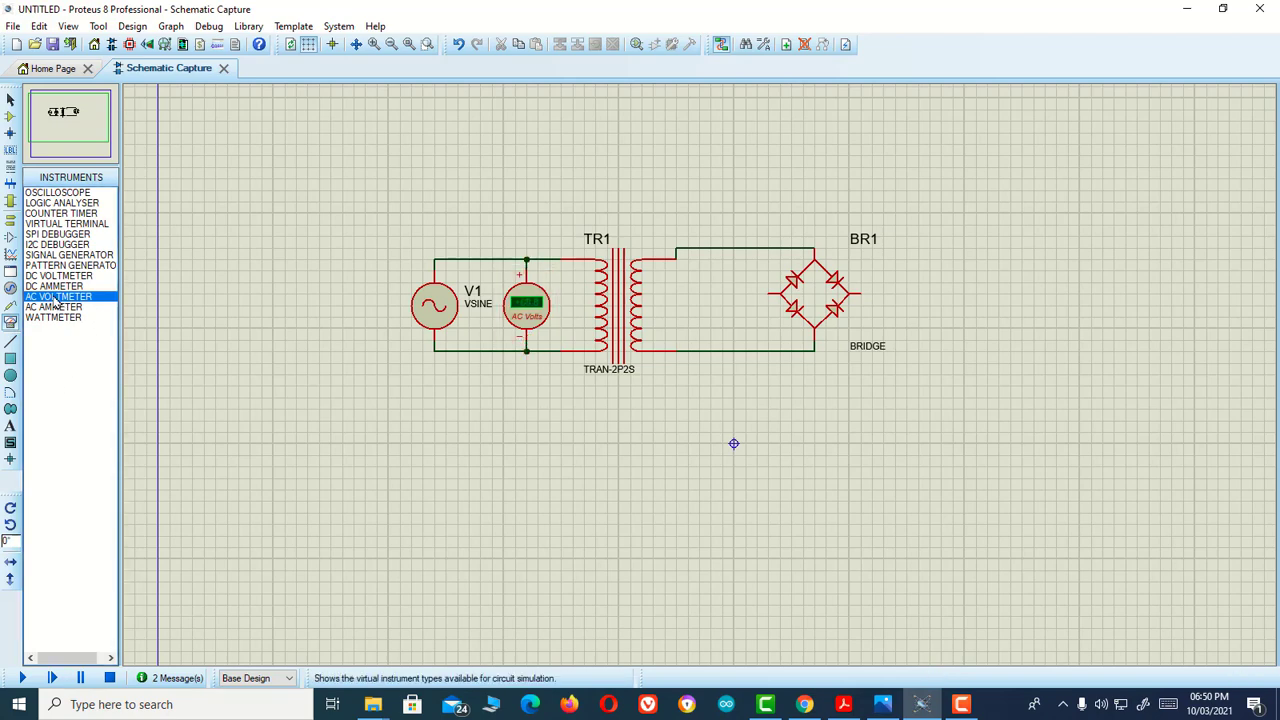
Place a second AC voltmeter across TR1's secondary, + to the top wire and − to the bottom
click(57, 298)
click(711, 305)
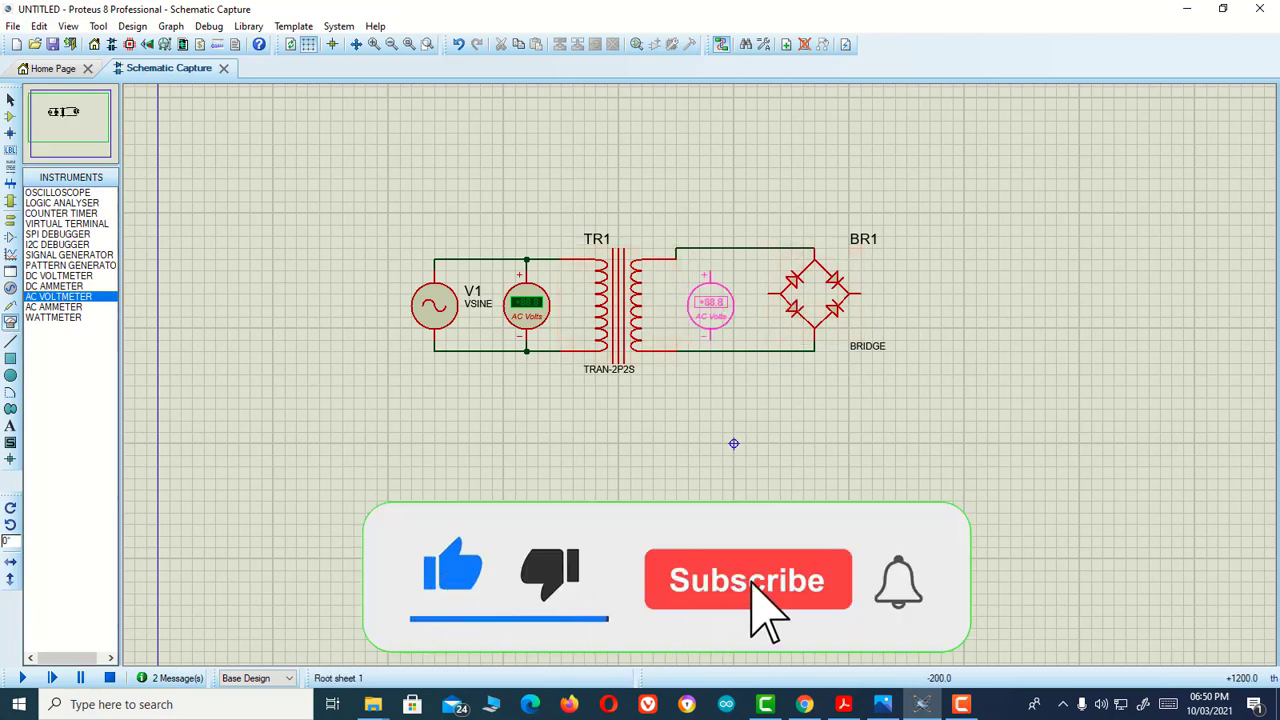
click(711, 305)
click(711, 272)
click(710, 248)
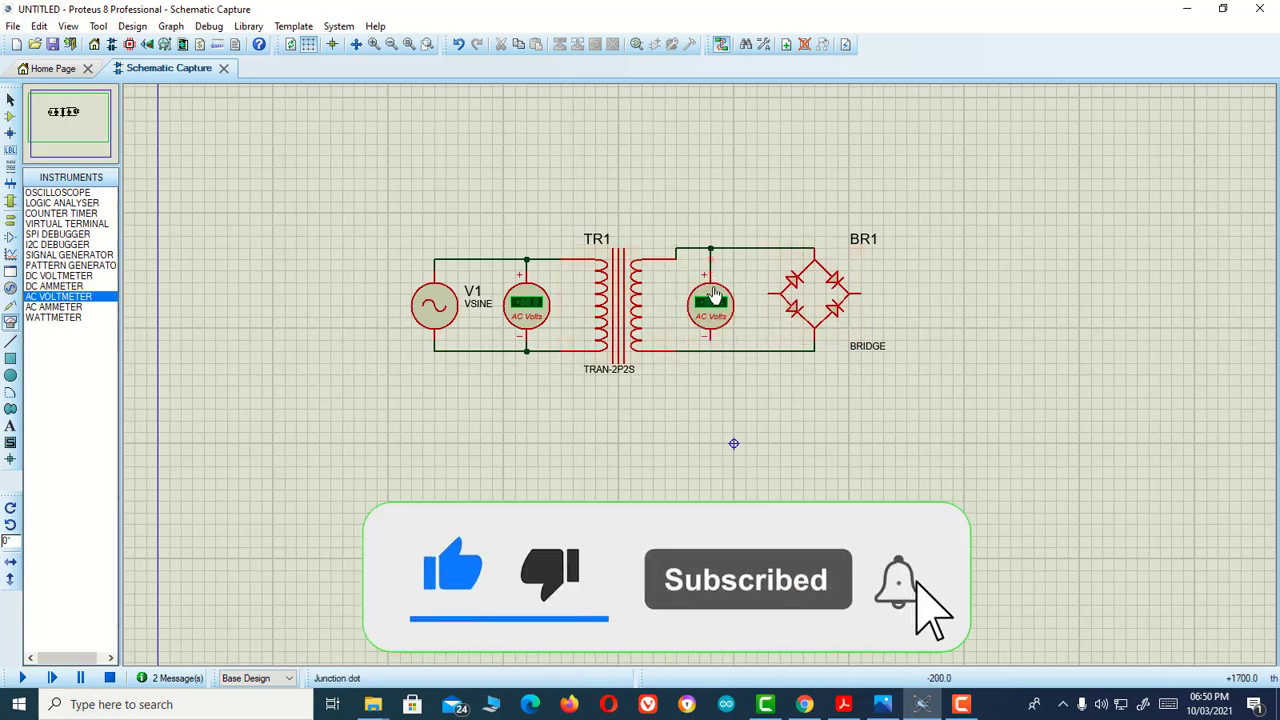
click(711, 340)
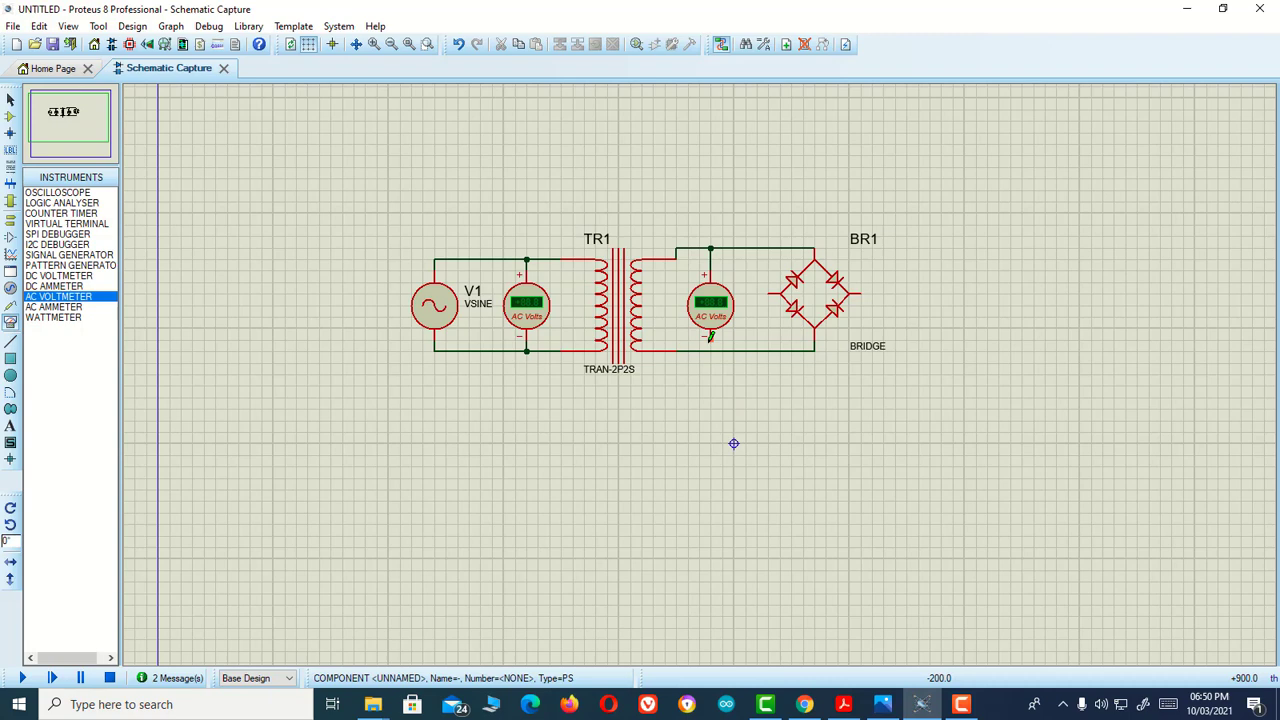
click(711, 350)
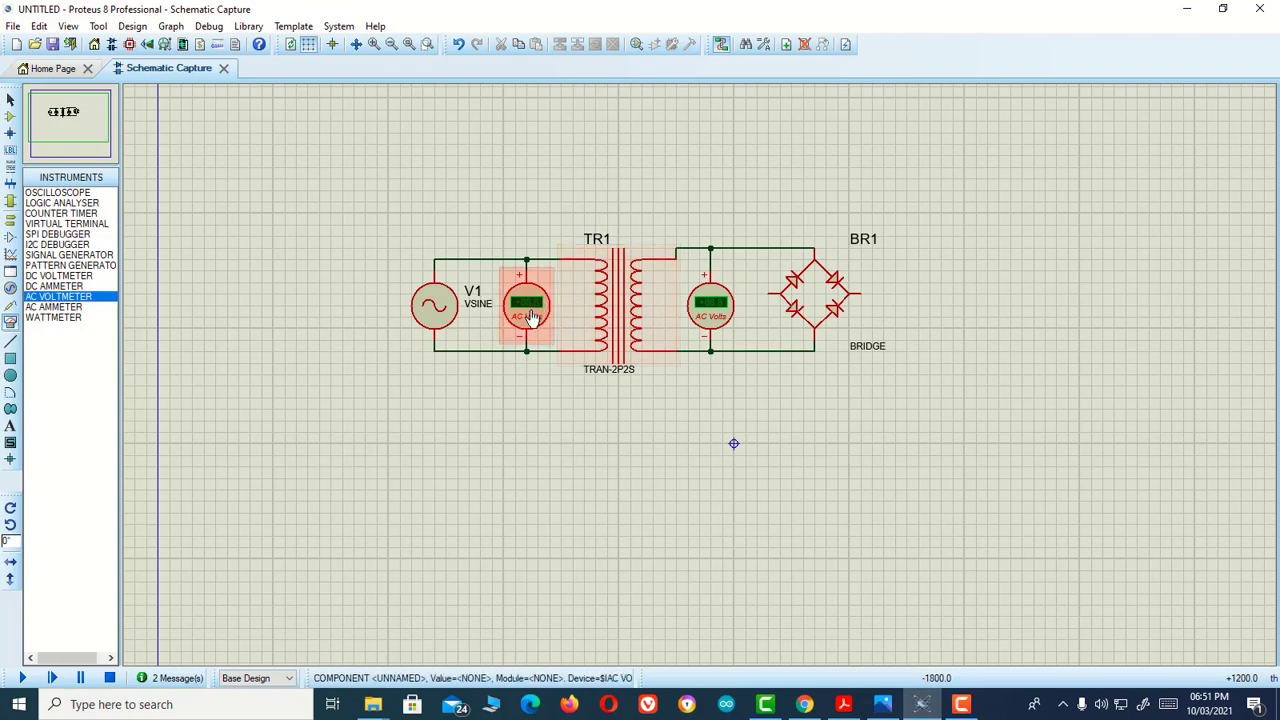
Compute the 230 V RMS peak in Calculator, √2 × 230 ≈ 325.27, then close it
key(XF86Calculator)
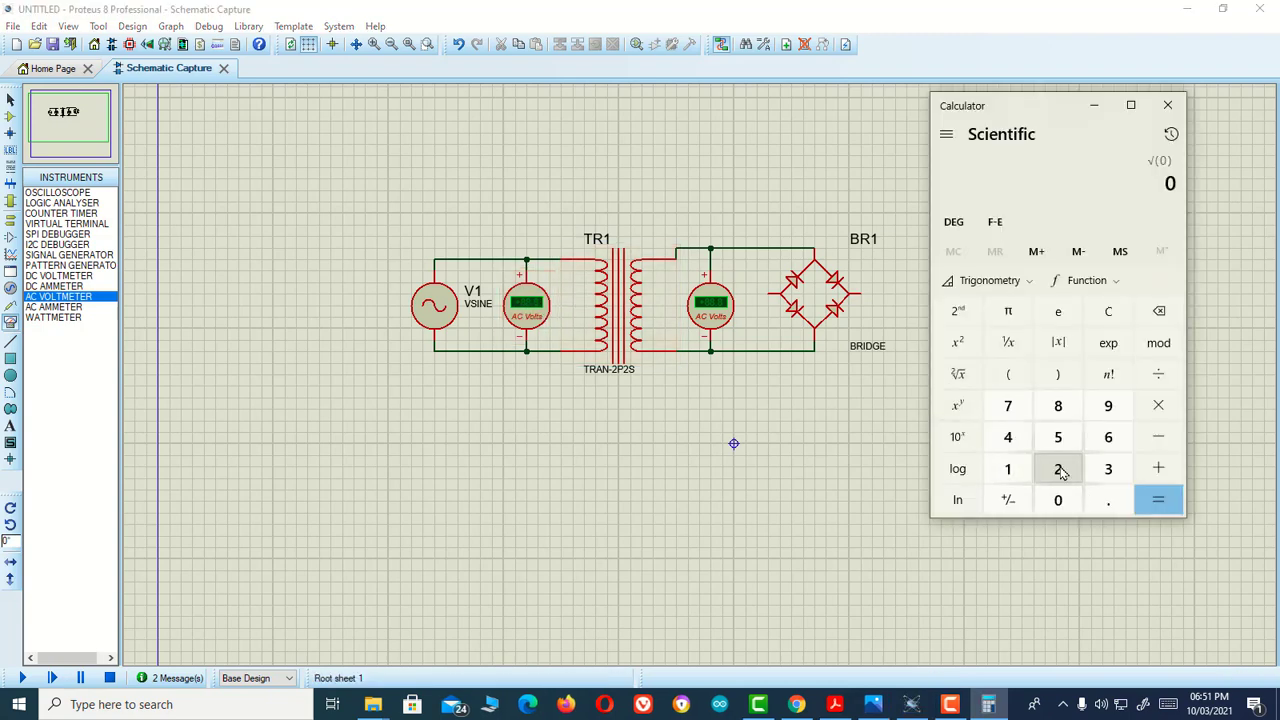
click(1159, 500)
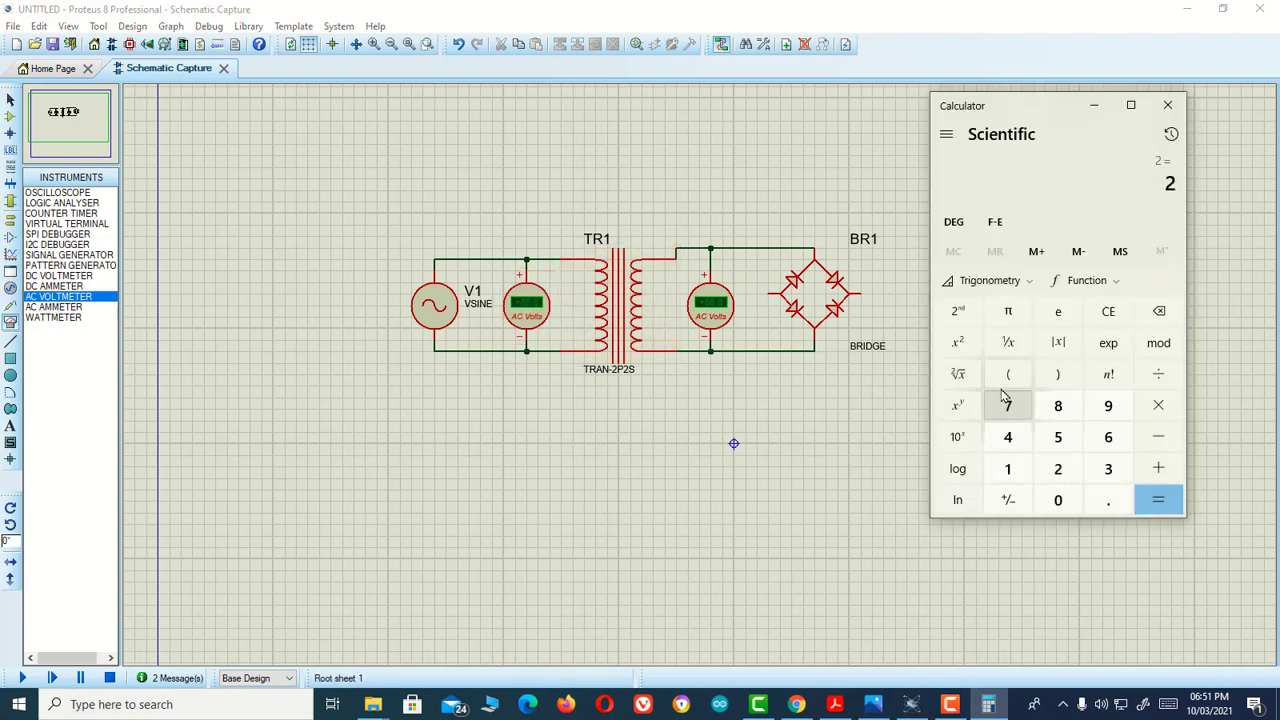
click(958, 374)
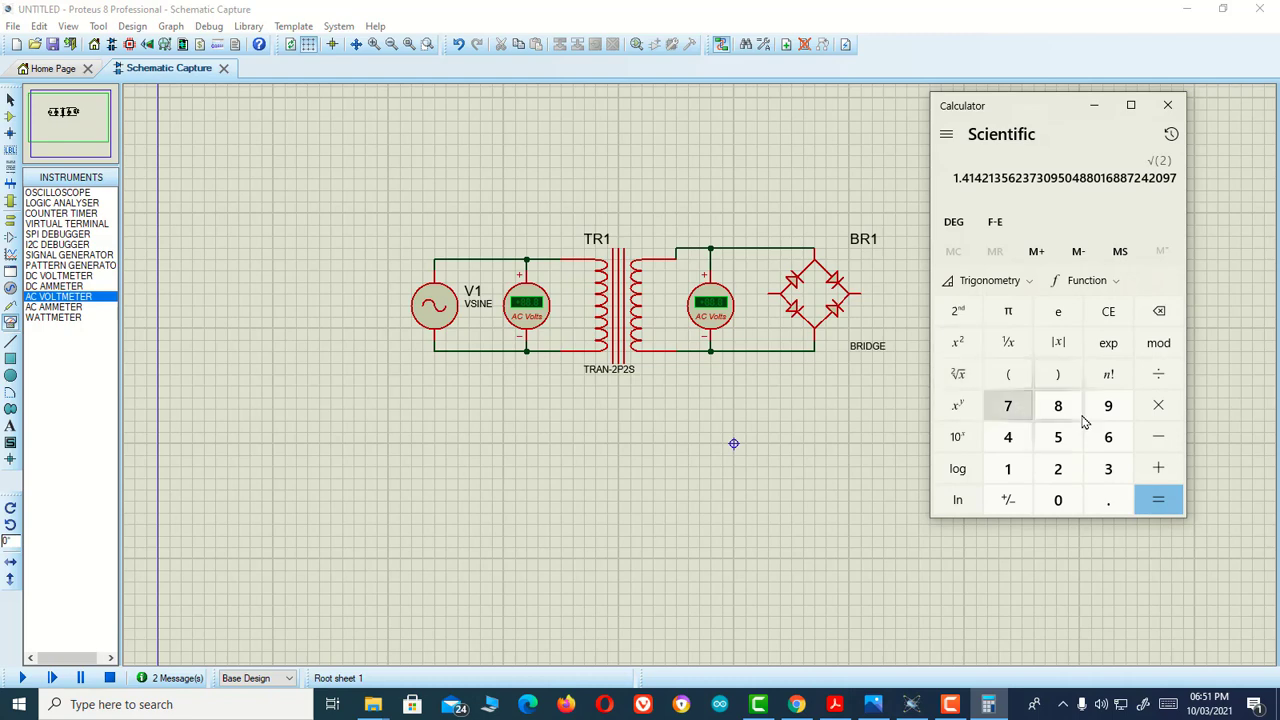
click(1158, 405)
click(1058, 468)
click(1108, 468)
click(1057, 500)
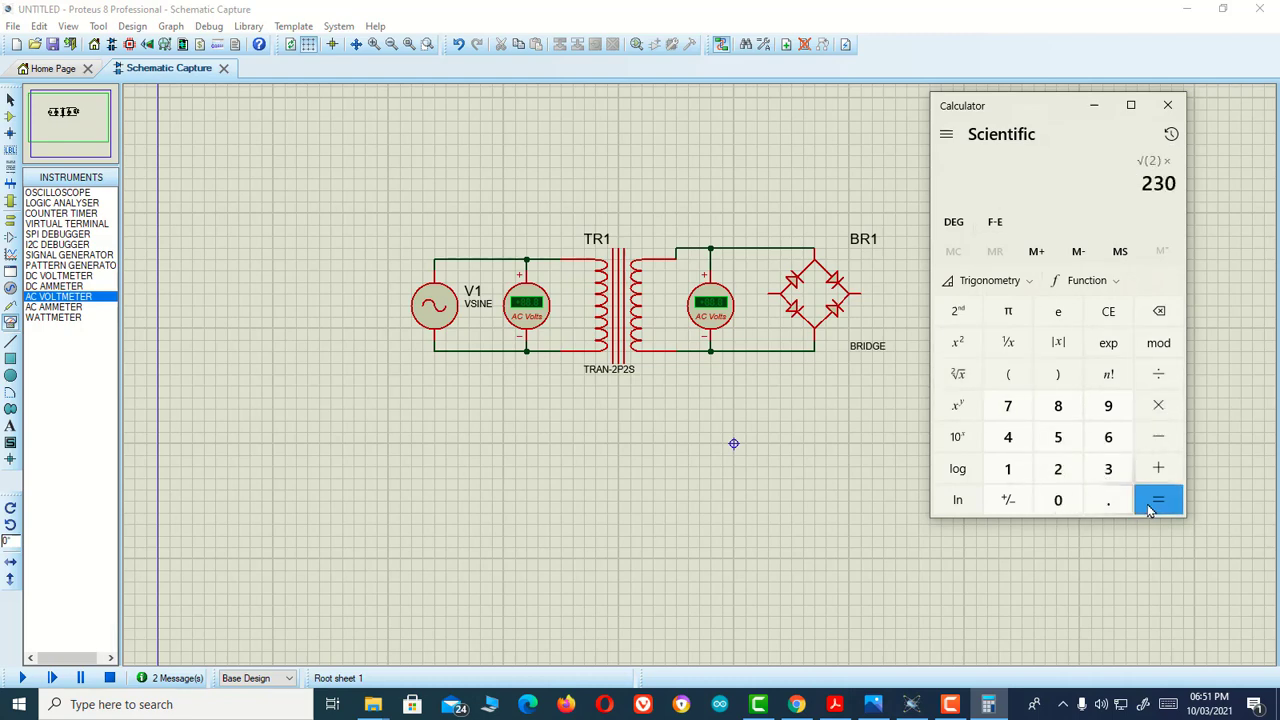
click(1158, 500)
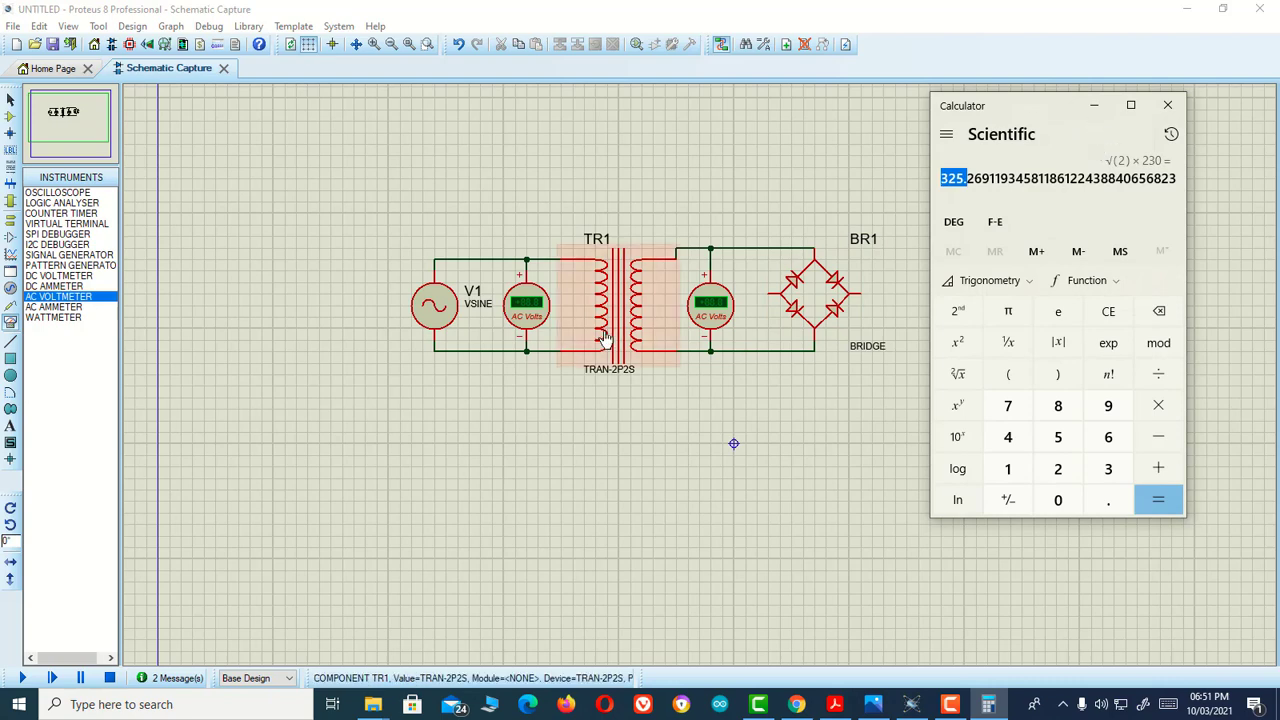
click(1166, 106)
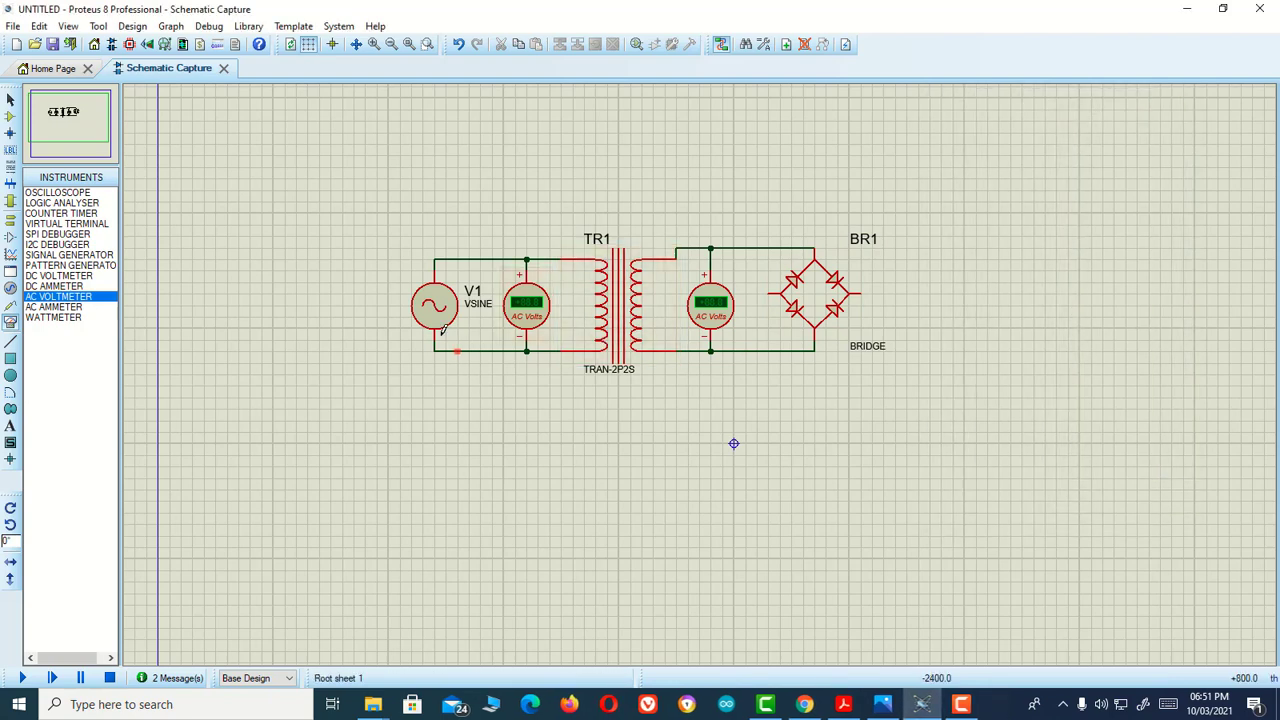
Set V1's Amplitude to 325 and Frequency to 50
double_click(470, 296)
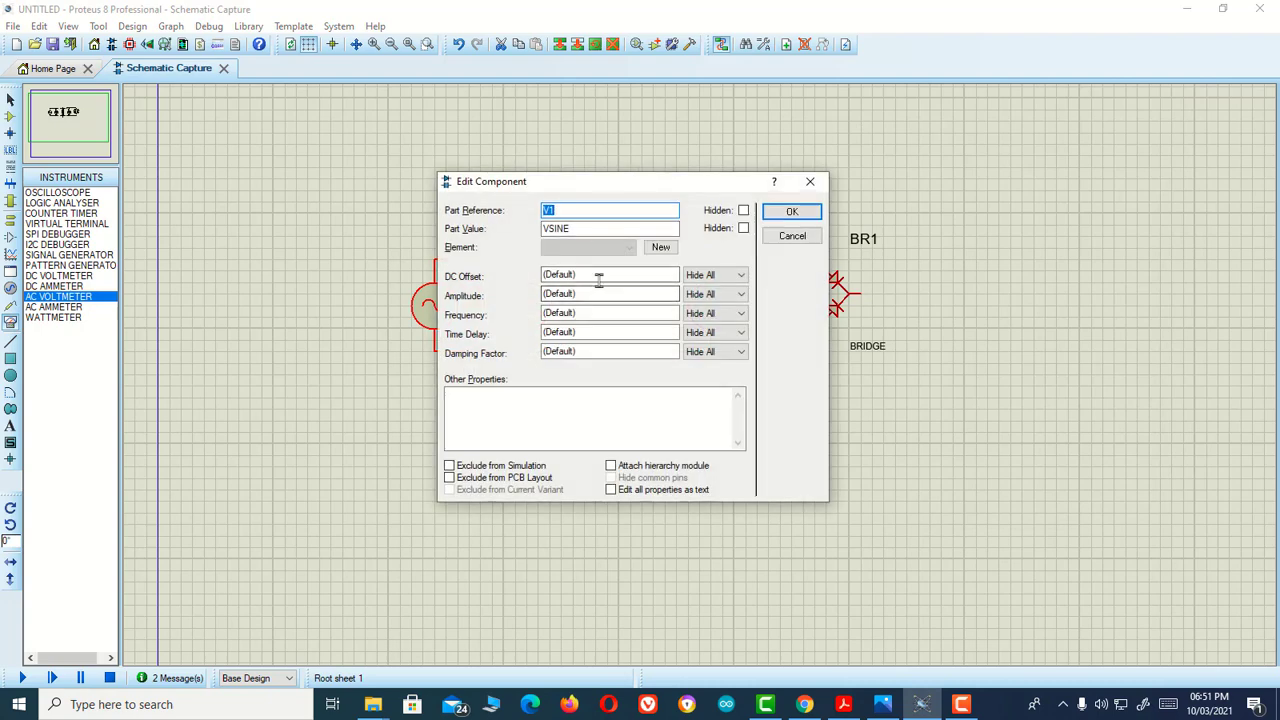
double_click(543, 294)
text(325)
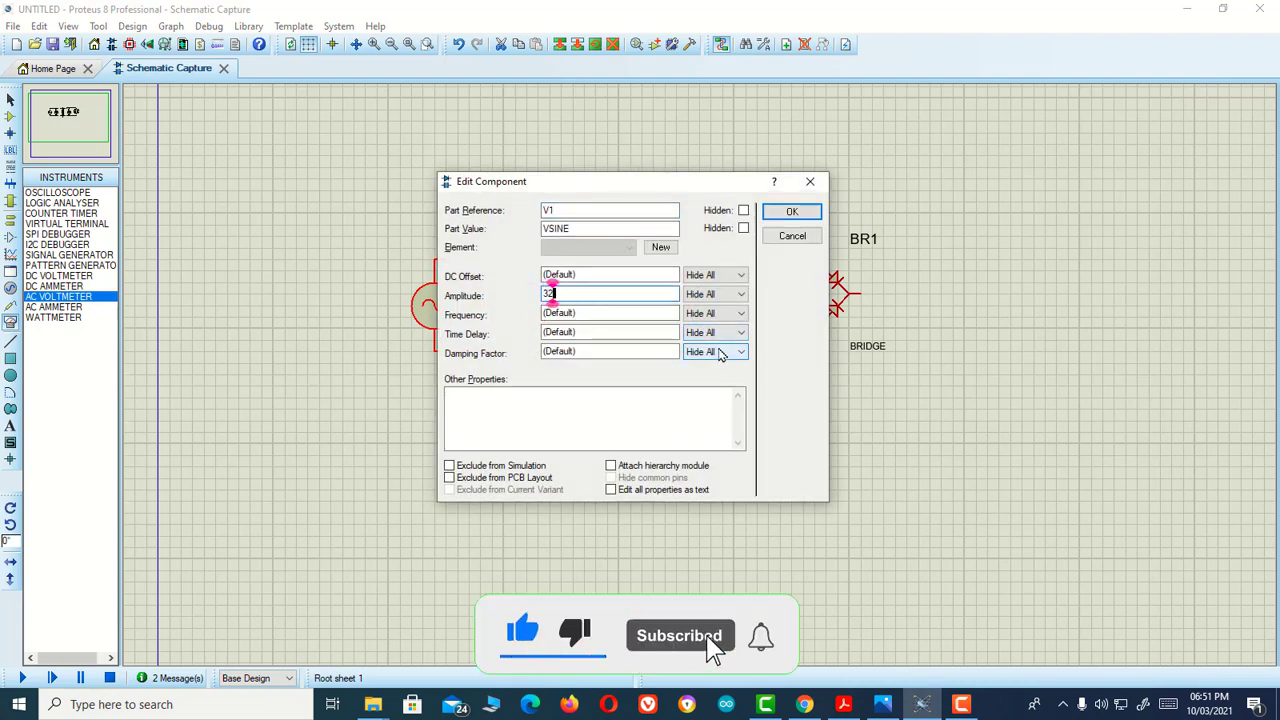
double_click(594, 314)
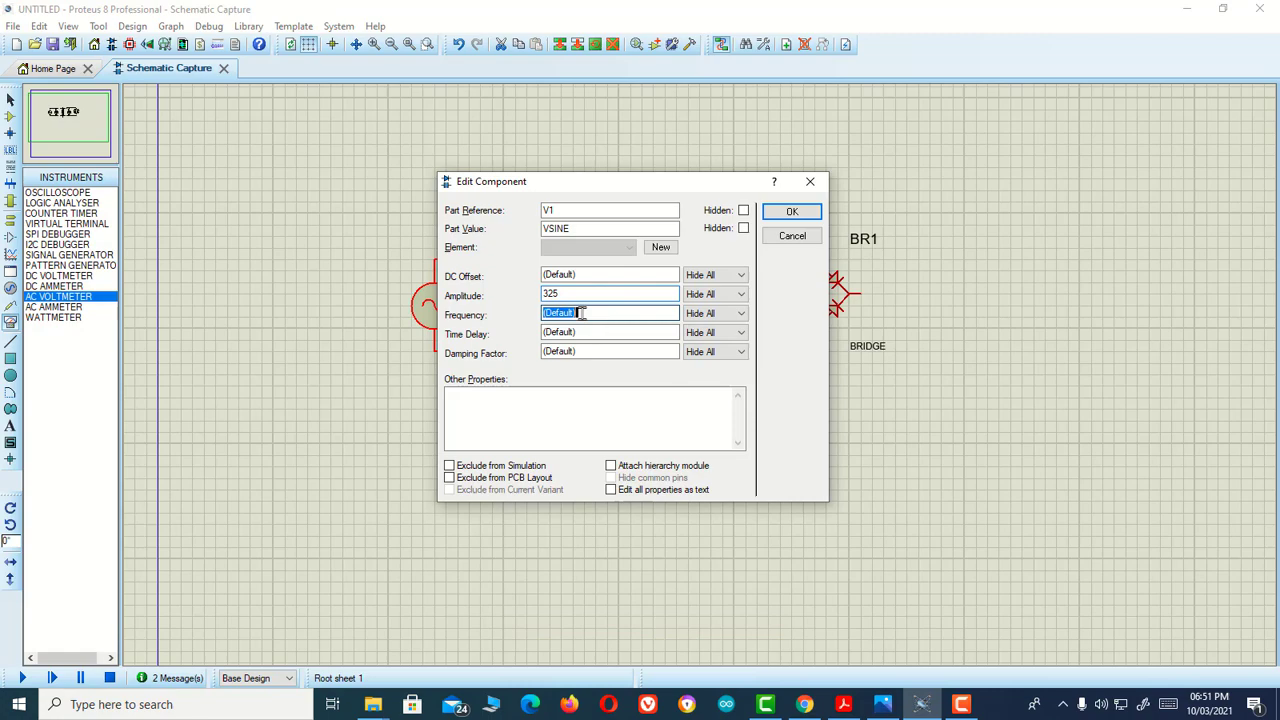
text(50)
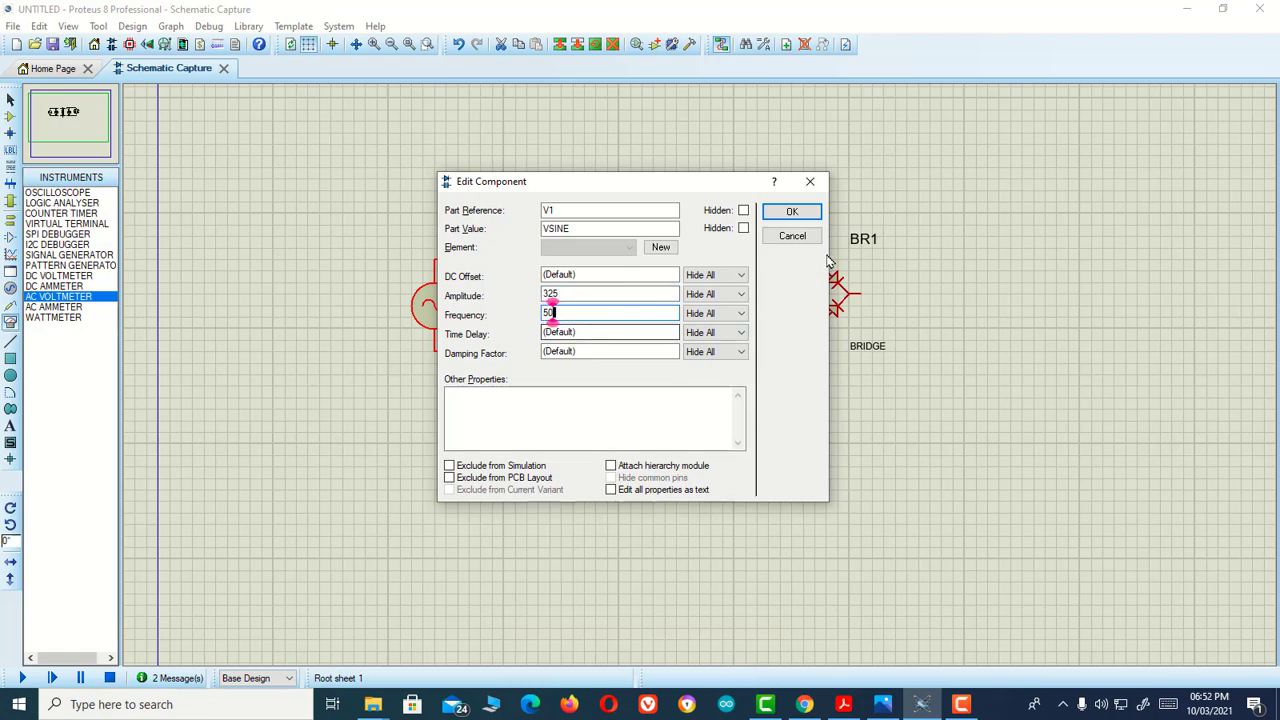
click(790, 212)
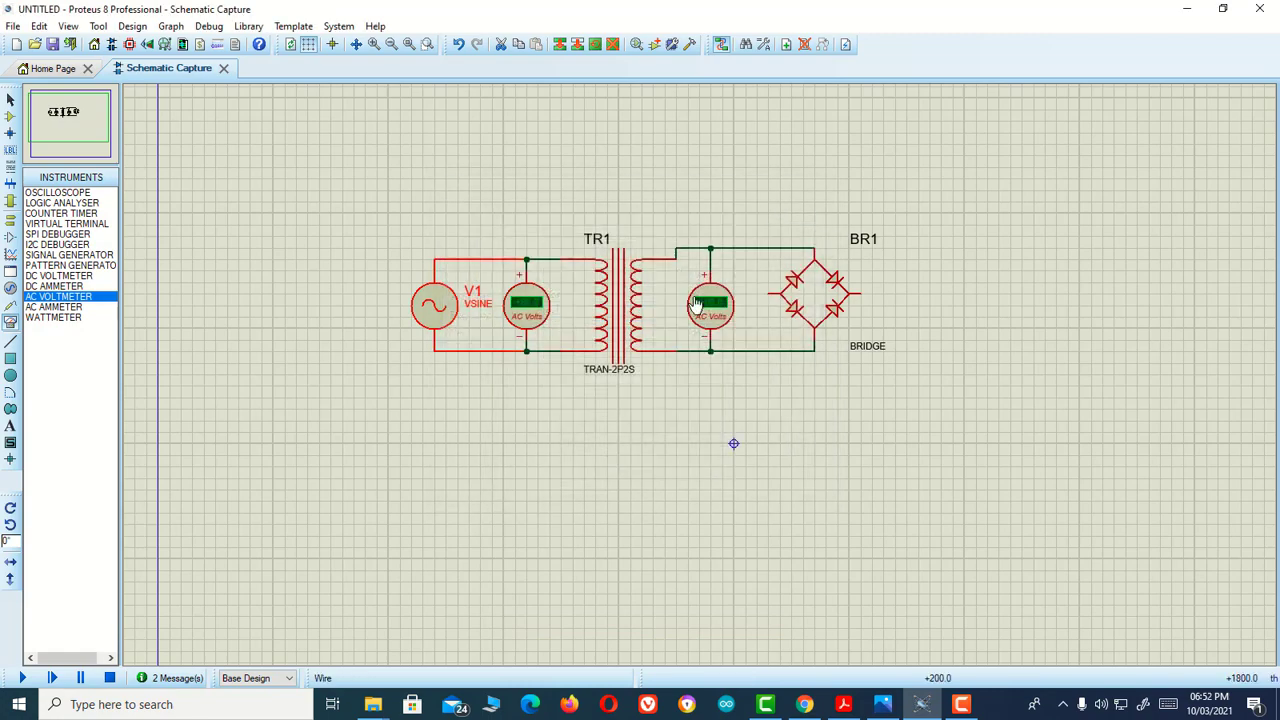
double_click(618, 300)
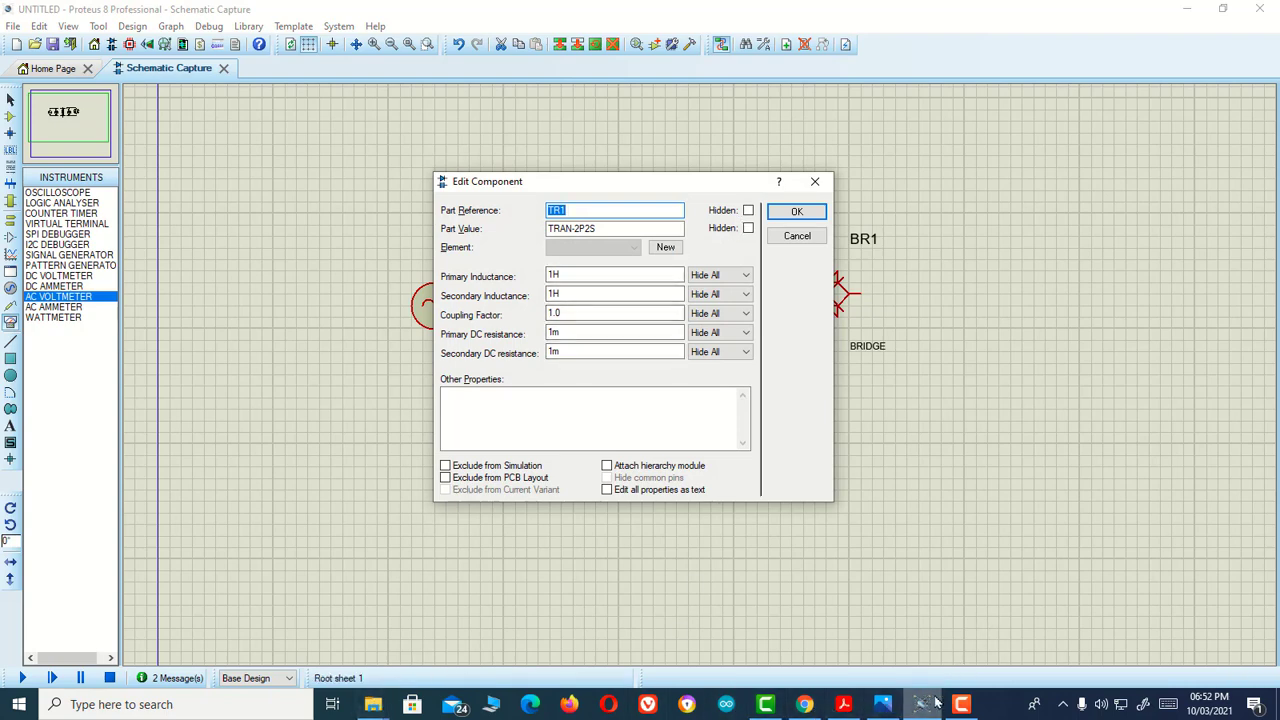
Launch Calculator and evaluate the turns ratio (15 ÷ 230)
click(131, 704)
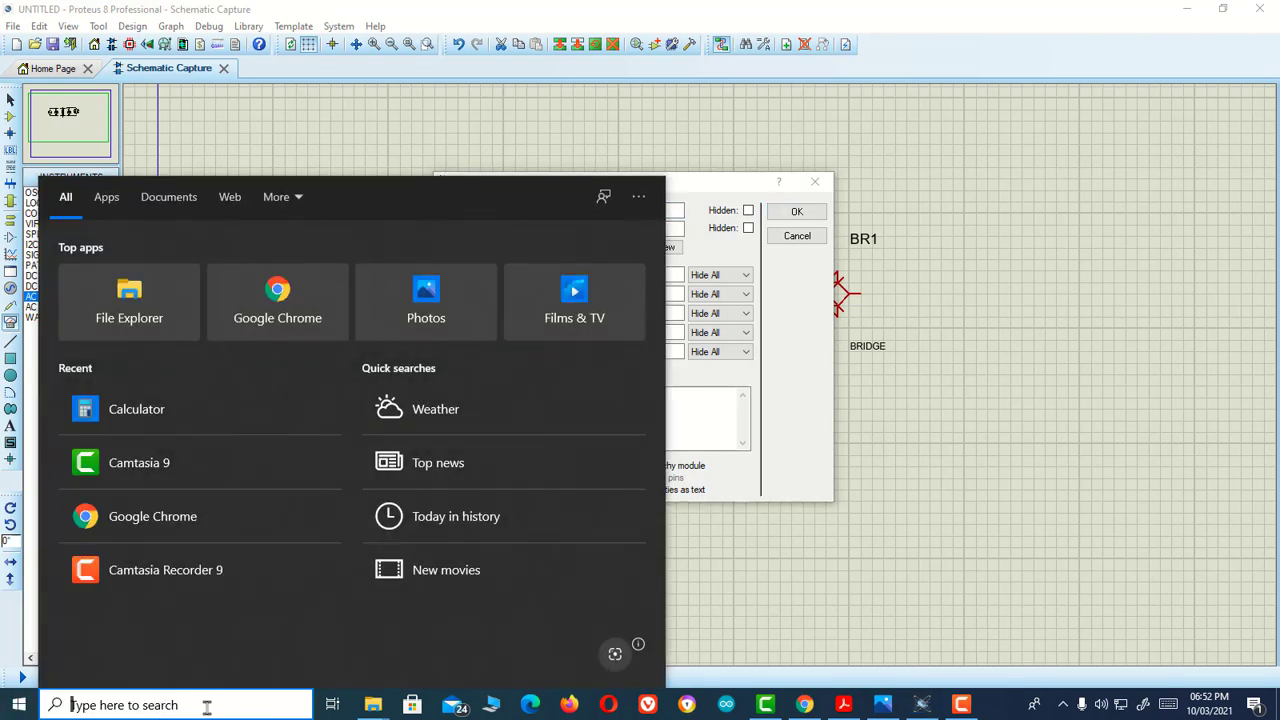
text(cal)
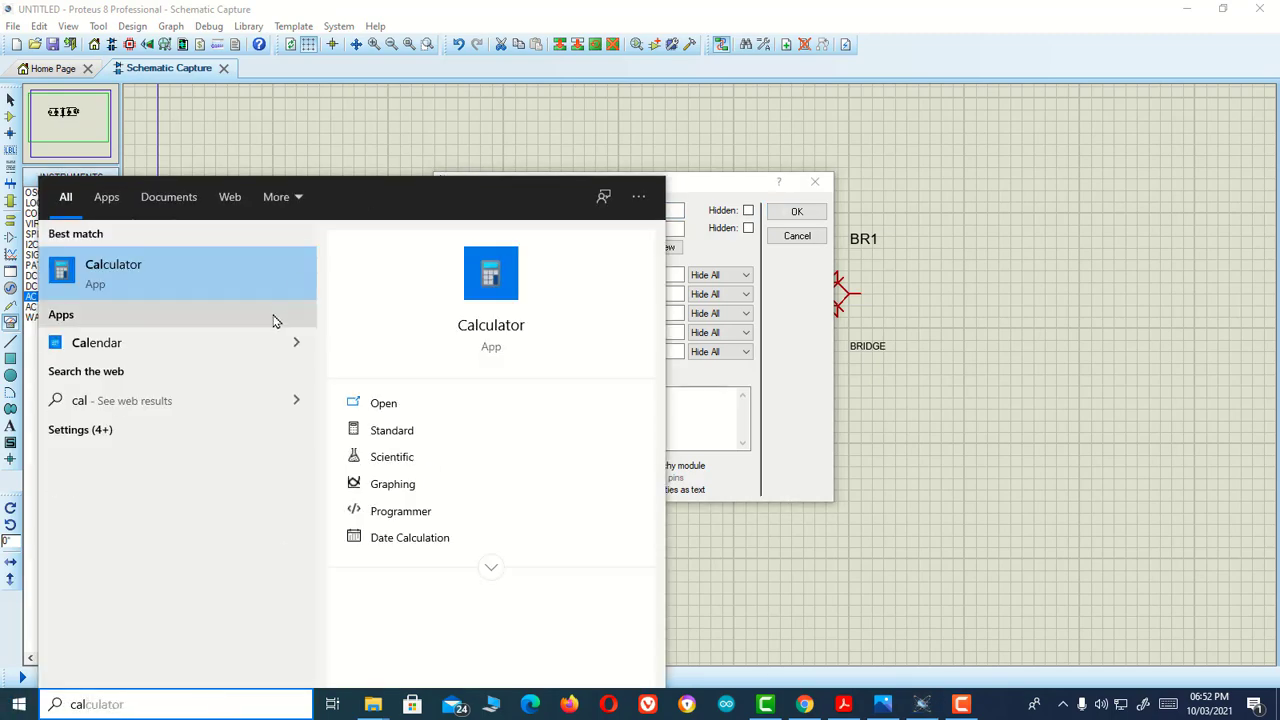
click(229, 277)
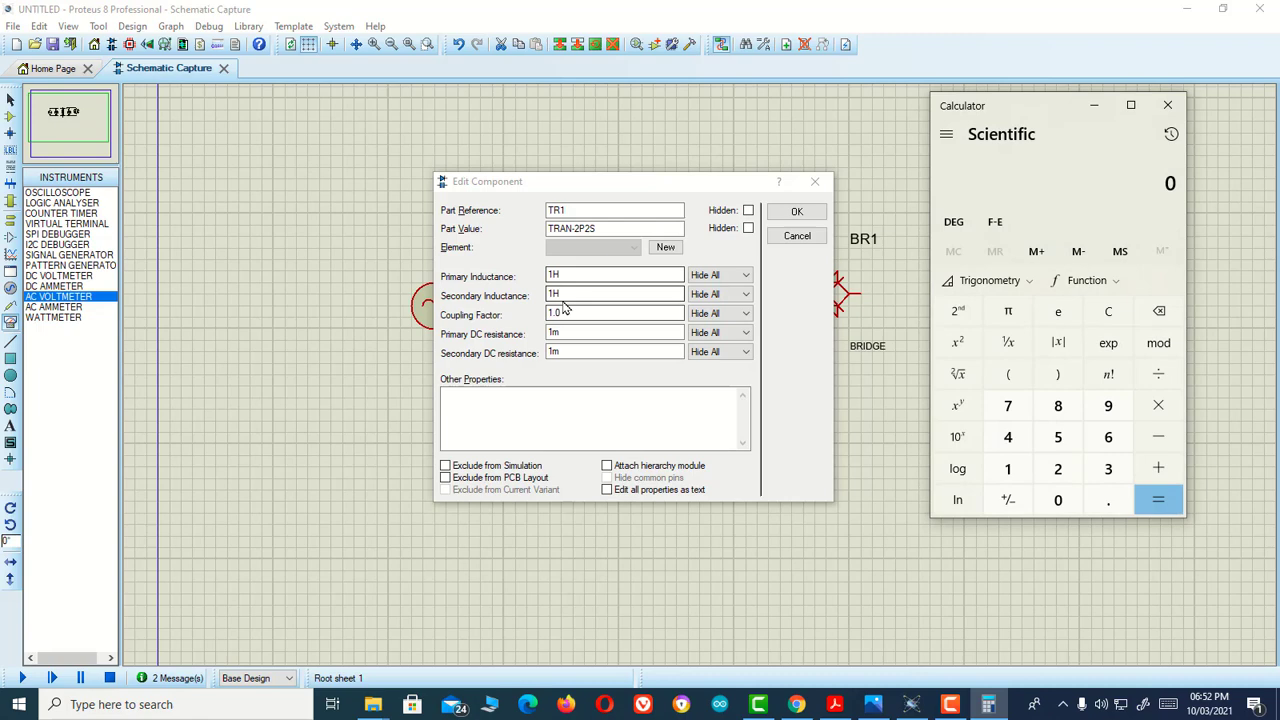
click(1010, 378)
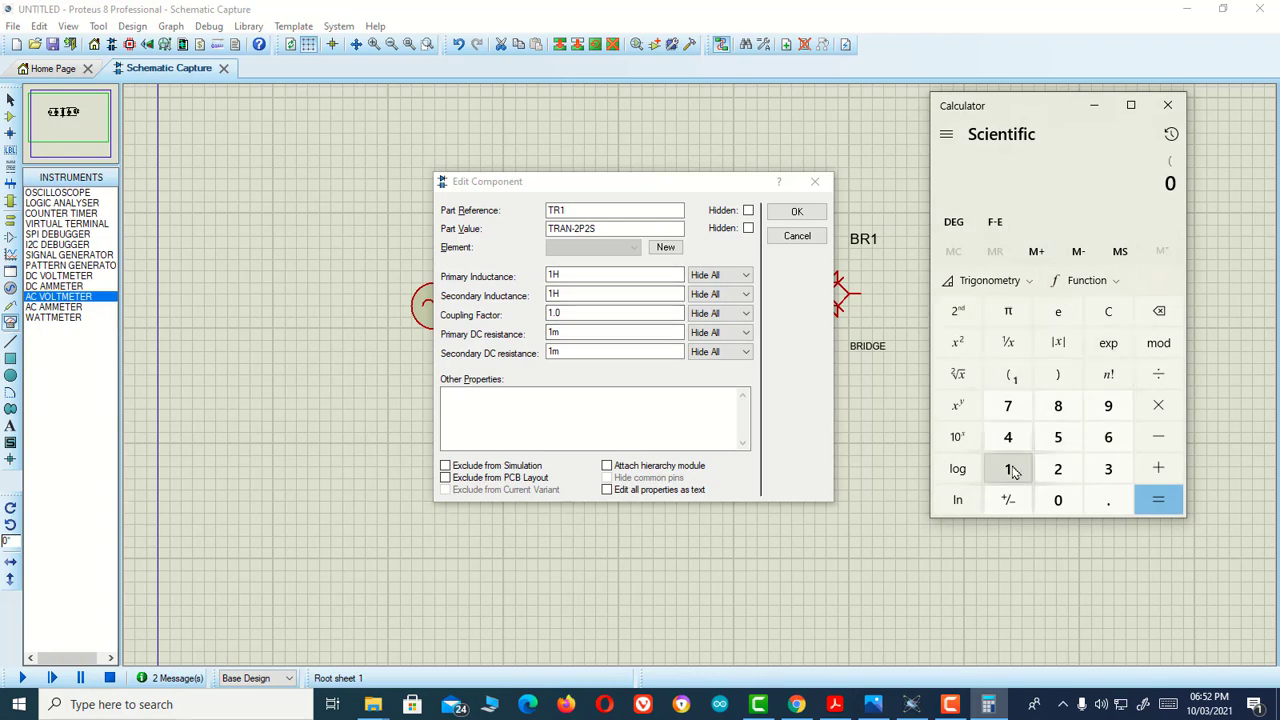
click(1010, 470)
click(1058, 437)
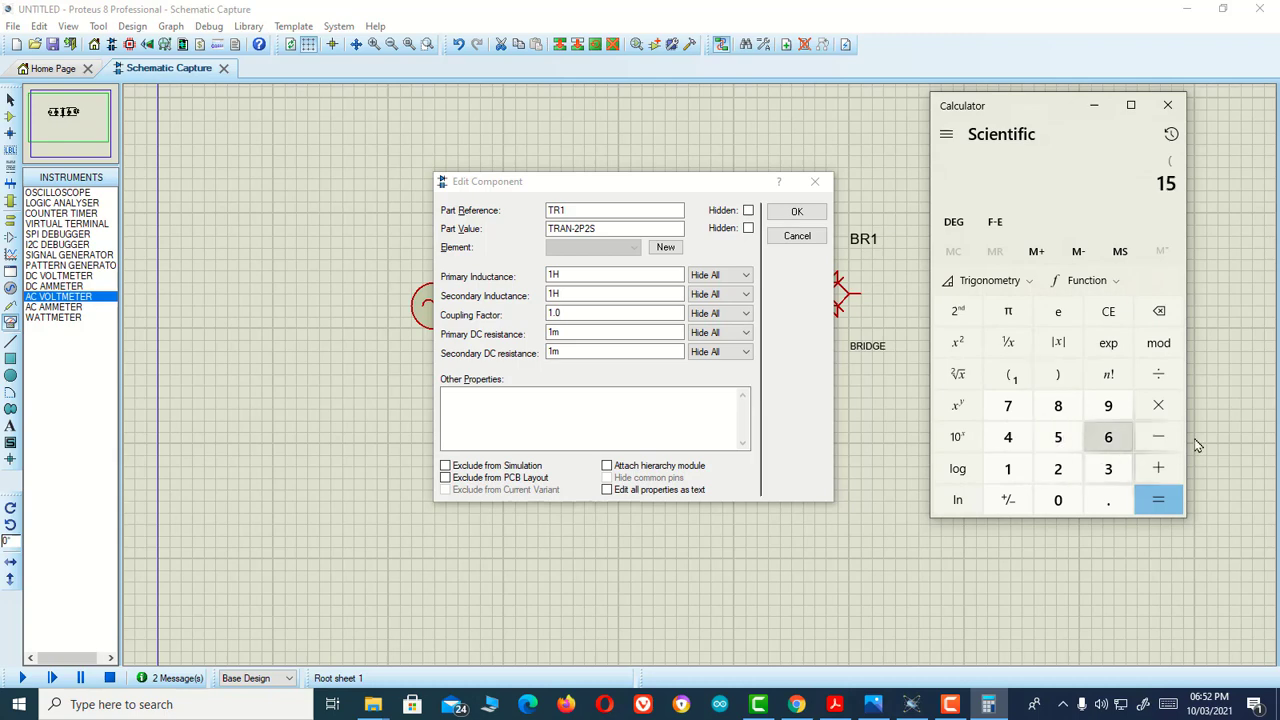
click(1158, 375)
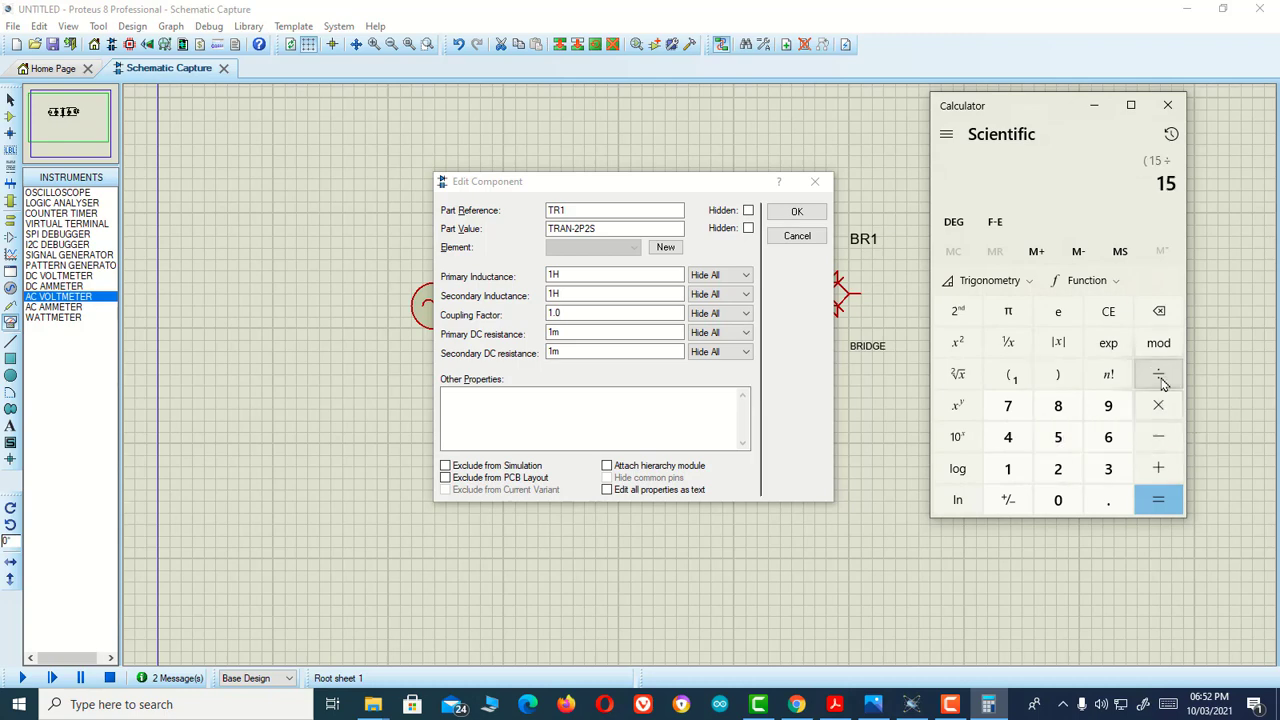
click(1058, 470)
click(1110, 472)
click(1060, 500)
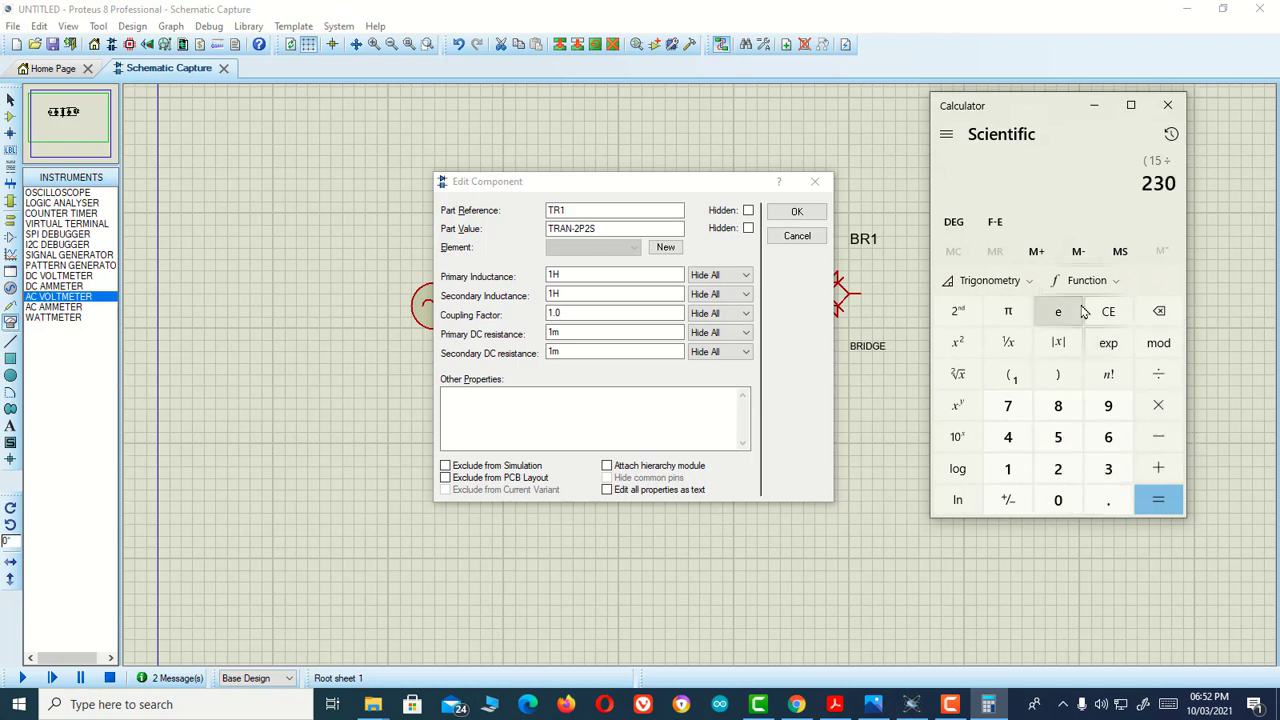
click(1060, 375)
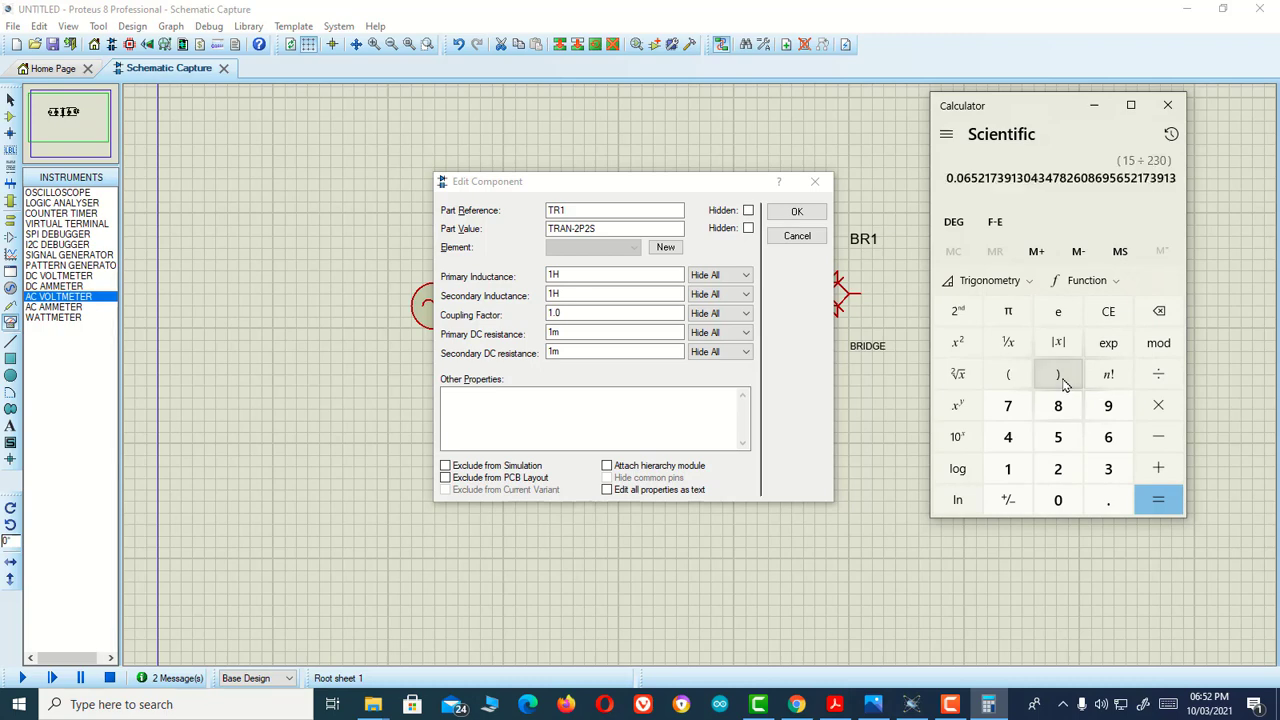
click(1155, 503)
Square the ratio to about 0.00425 and copy the result
click(957, 342)
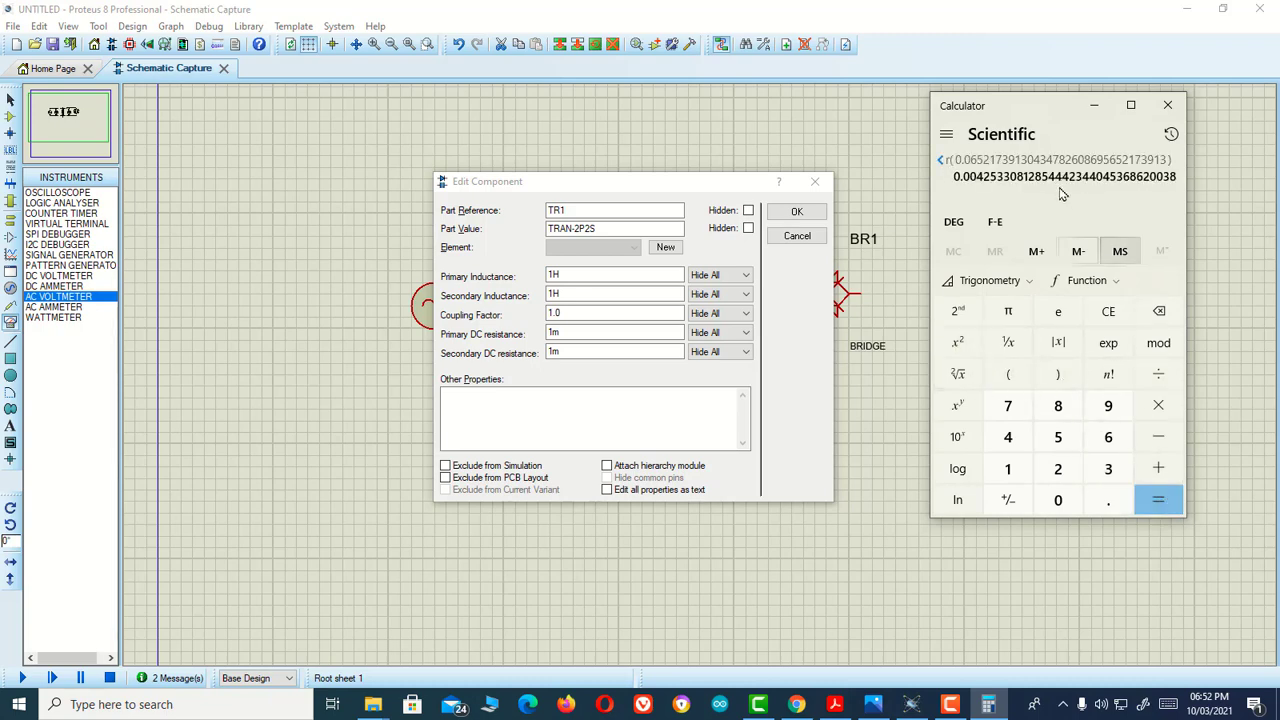
right_click(958, 176)
click(995, 107)
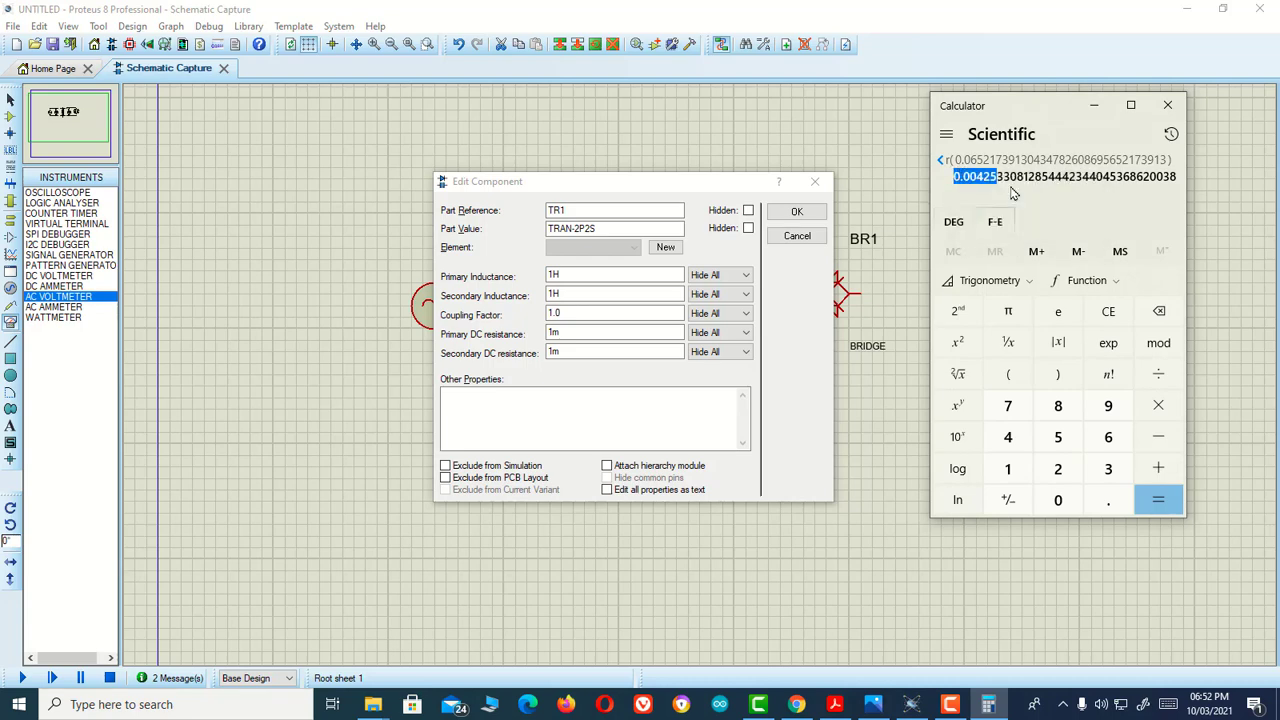
Paste 0.00425 as TR1's Secondary Inductance, then run and stop the simulation to check 230 V and 15 V
click(1167, 105)
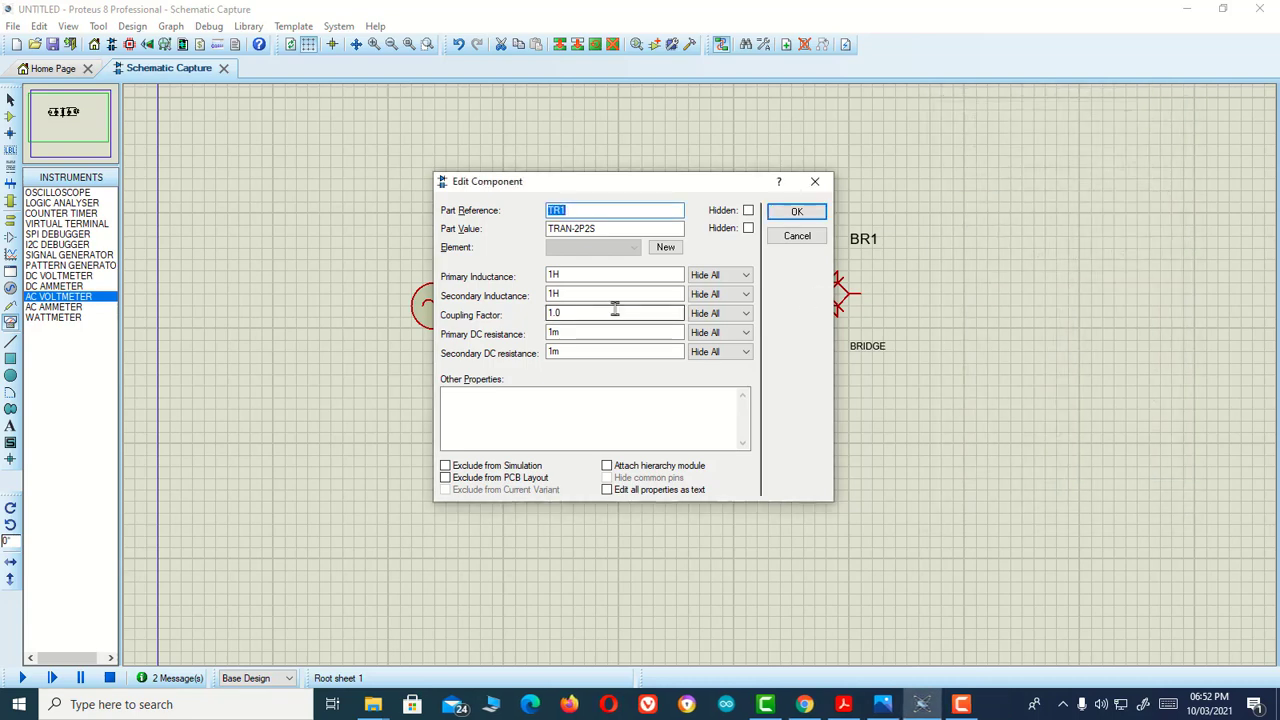
double_click(567, 292)
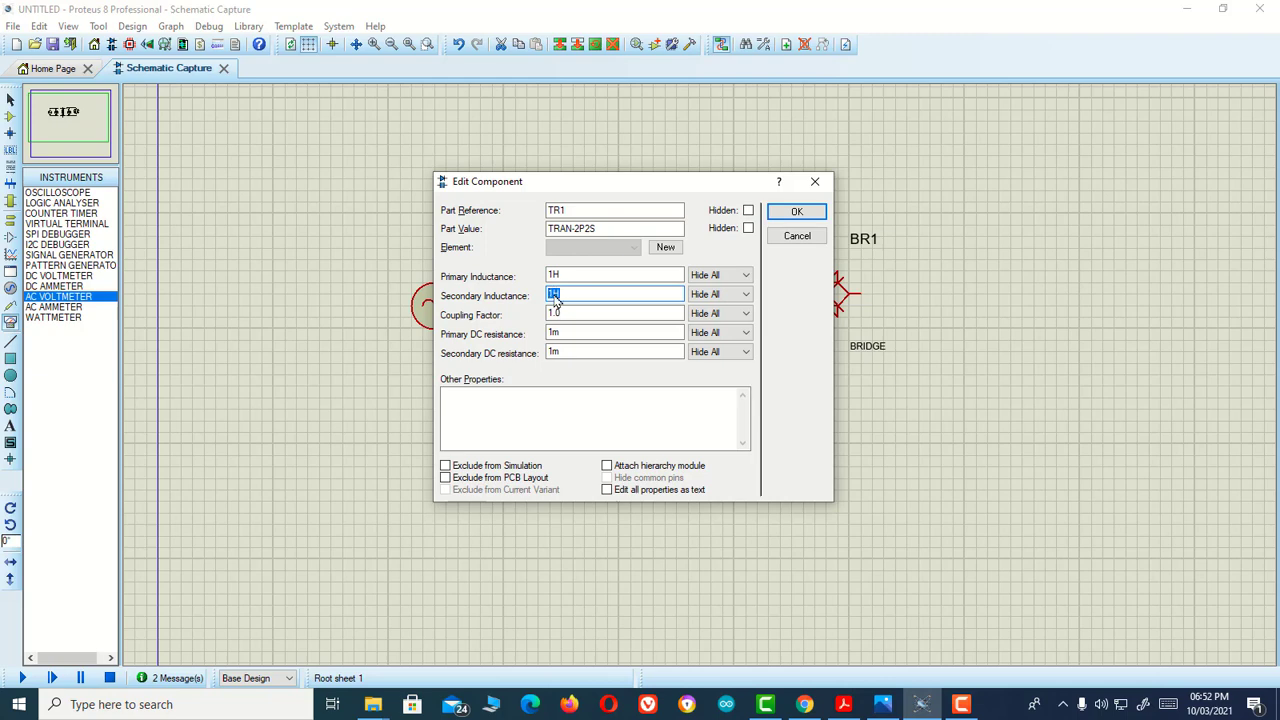
right_click(555, 300)
click(597, 365)
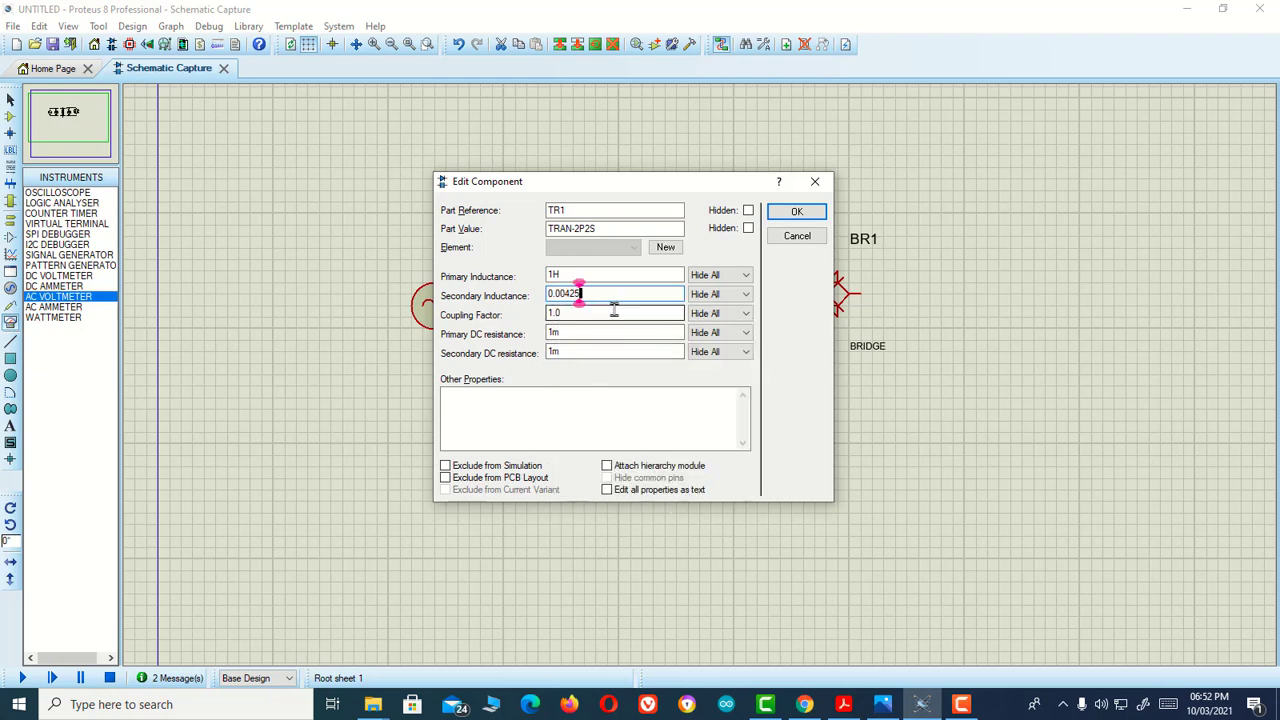
click(797, 212)
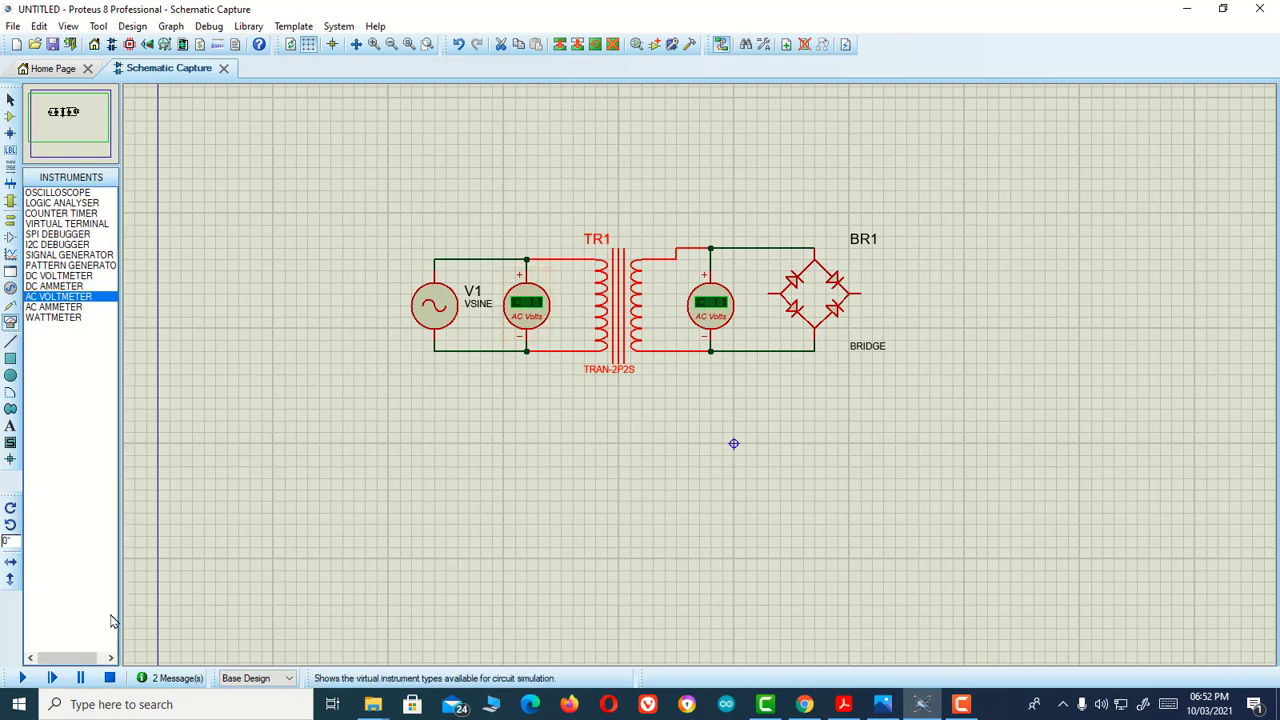
click(22, 678)
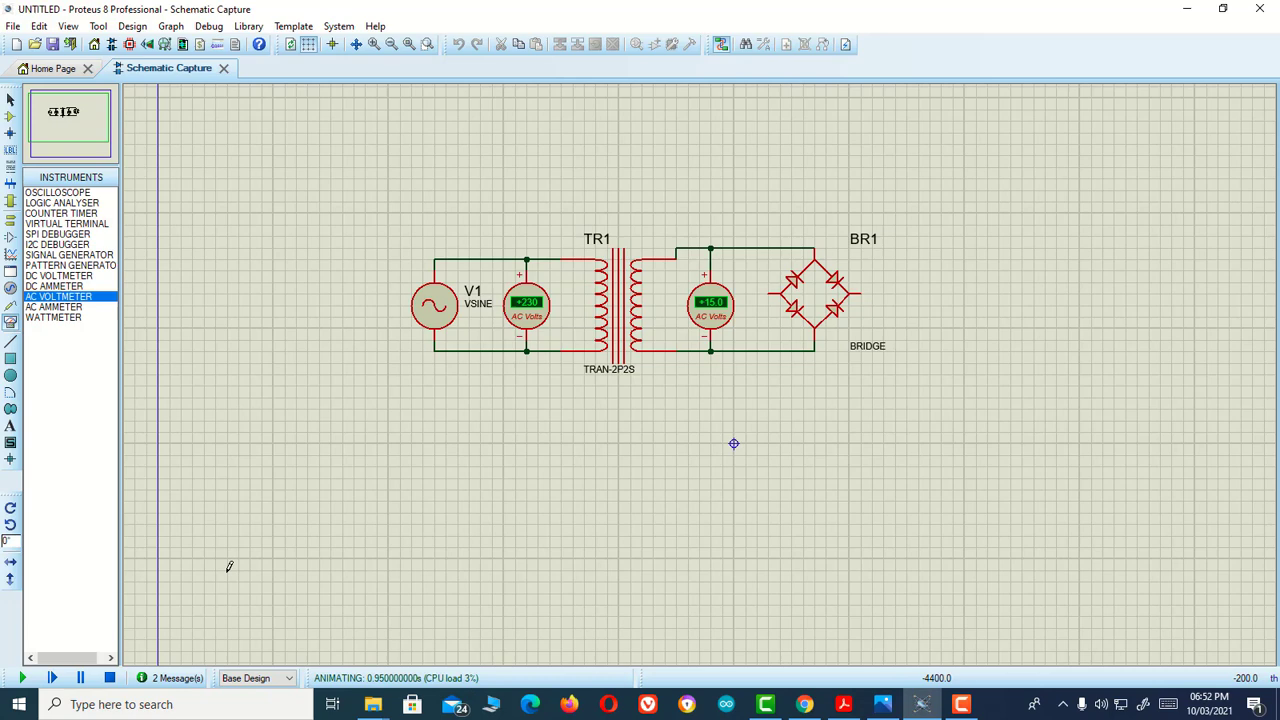
click(110, 678)
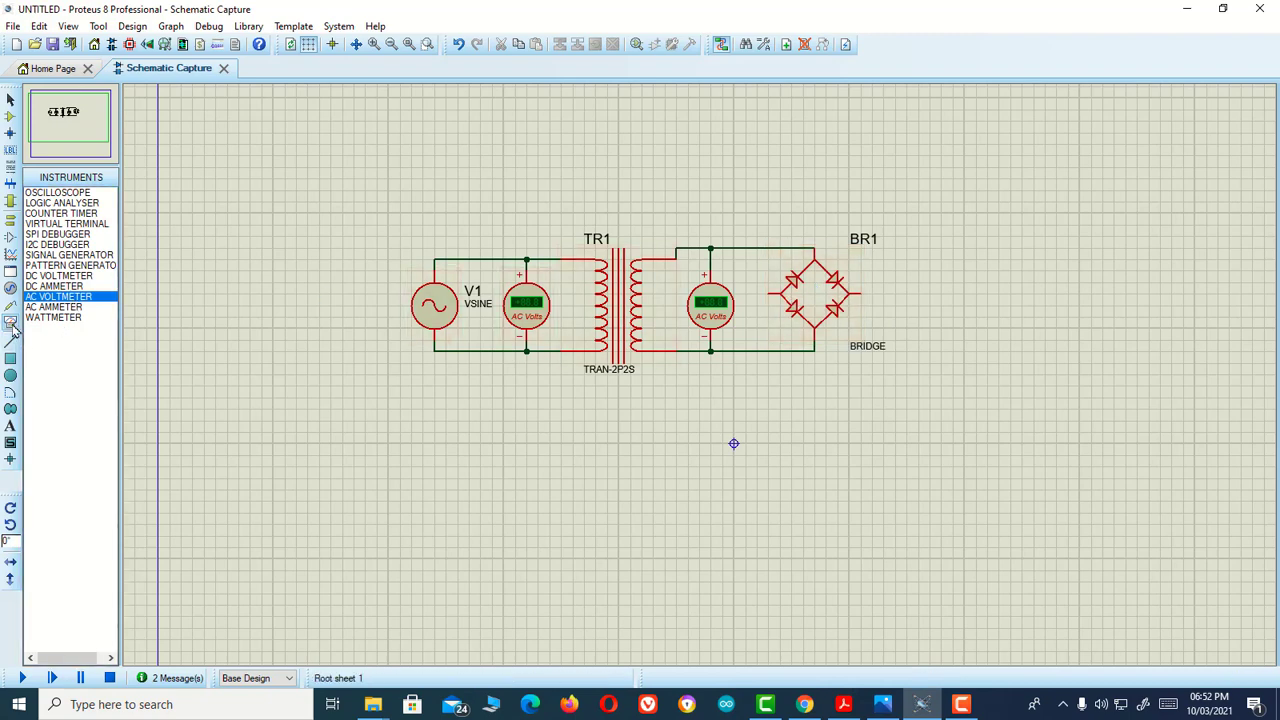
Wire a DC voltmeter right of BR1 across its output pins and test-run the simulation, reading about 2.04 V
click(55, 307)
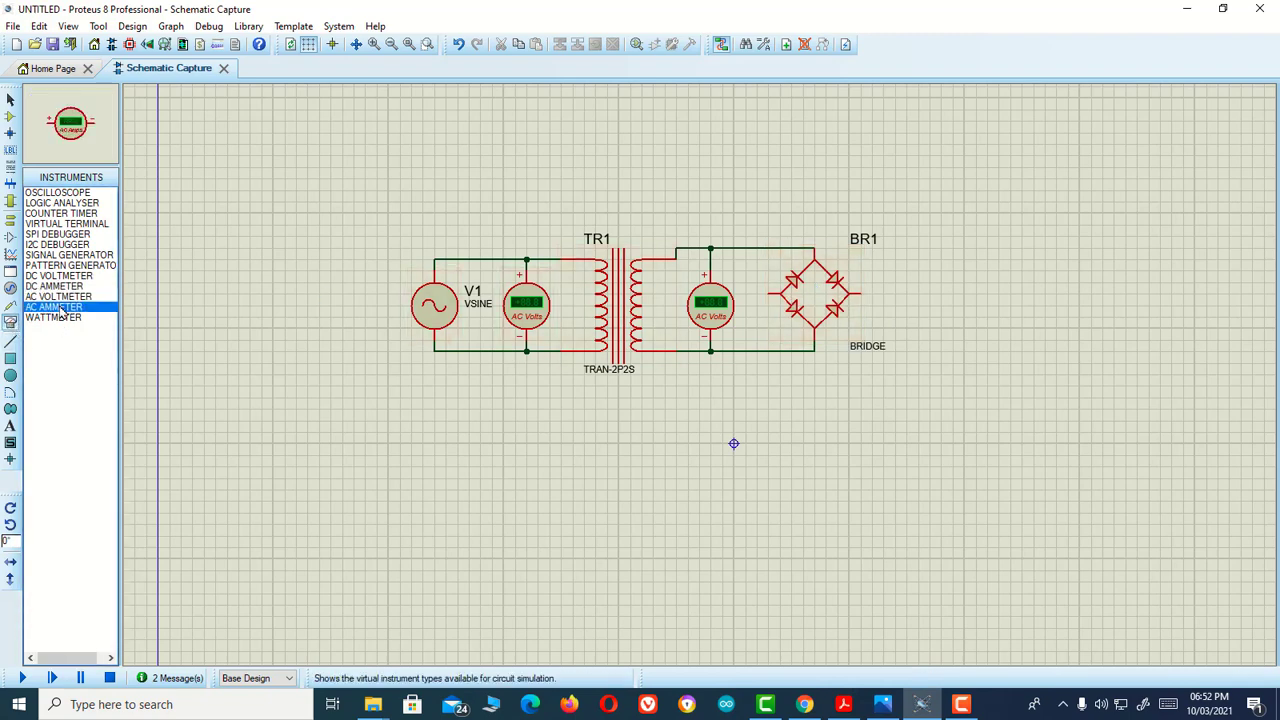
click(60, 287)
click(60, 276)
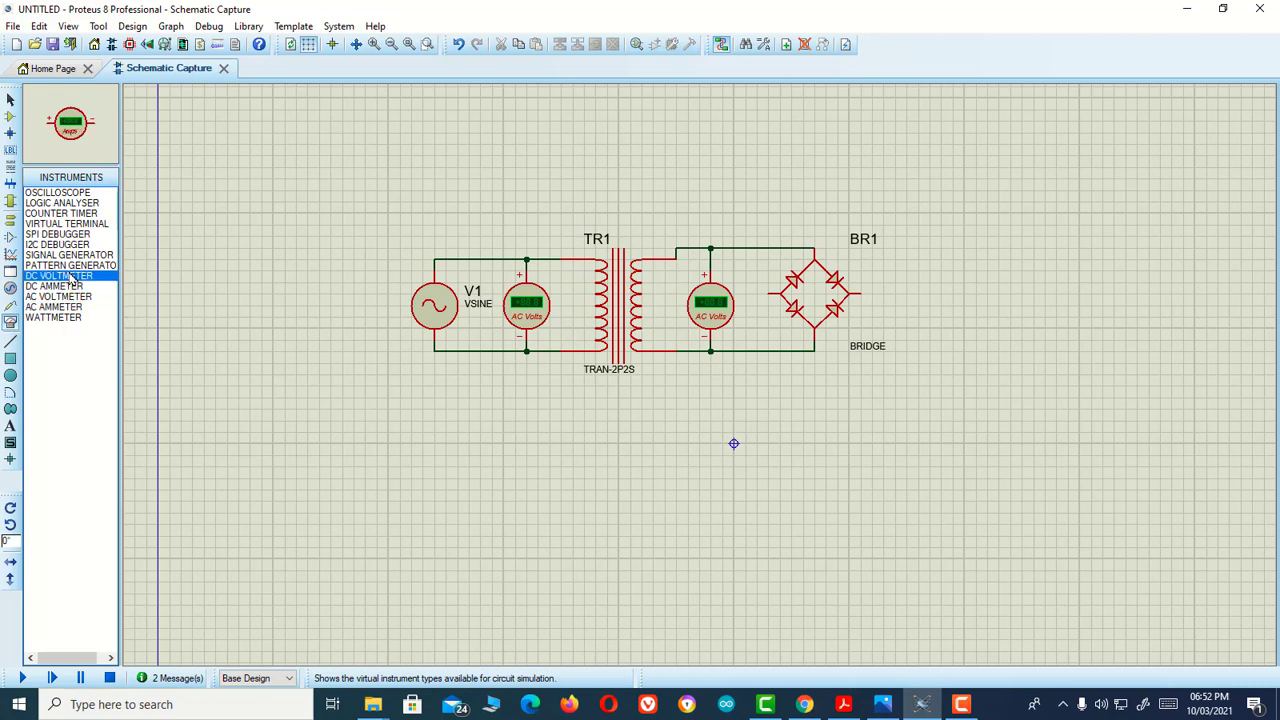
click(978, 288)
click(987, 293)
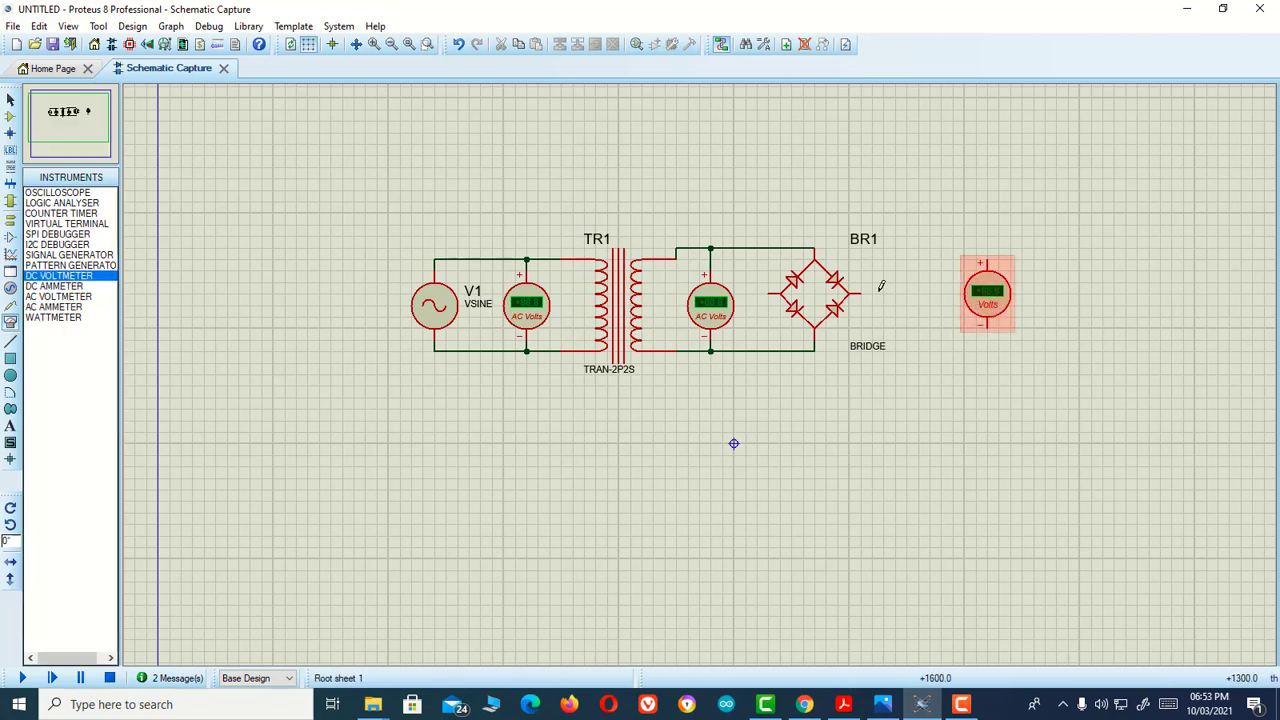
click(868, 292)
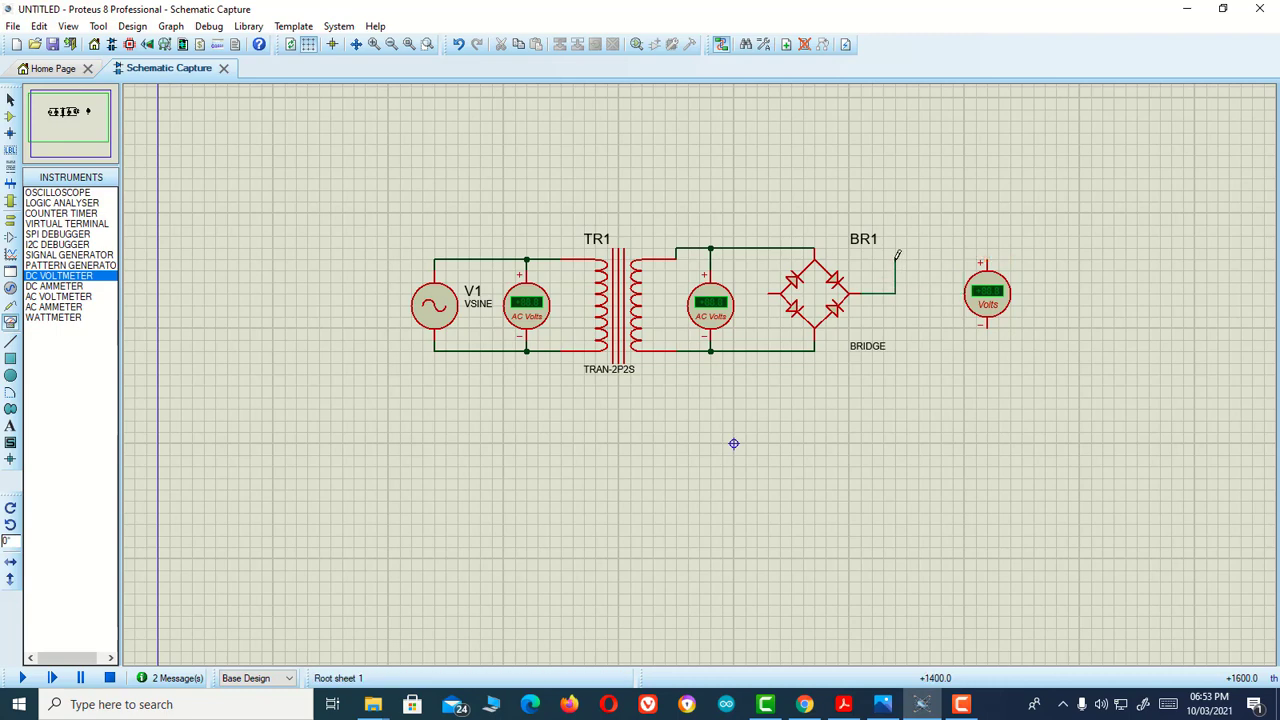
click(985, 261)
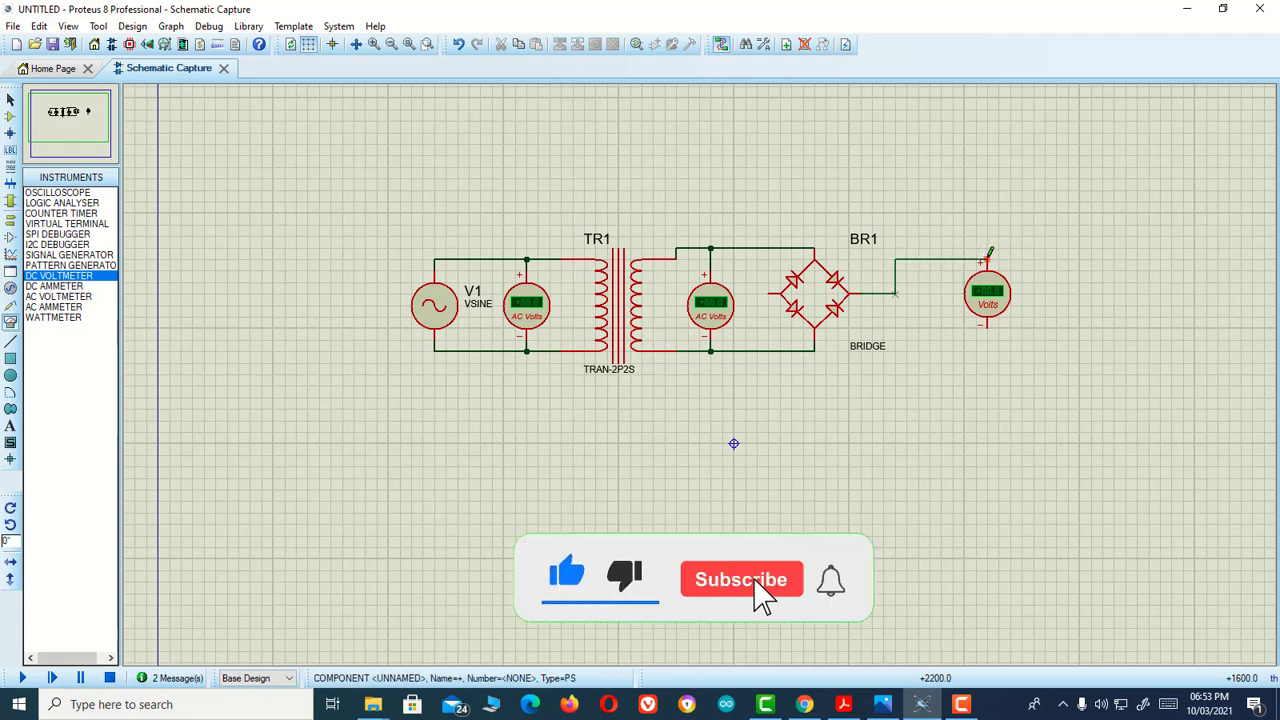
click(769, 292)
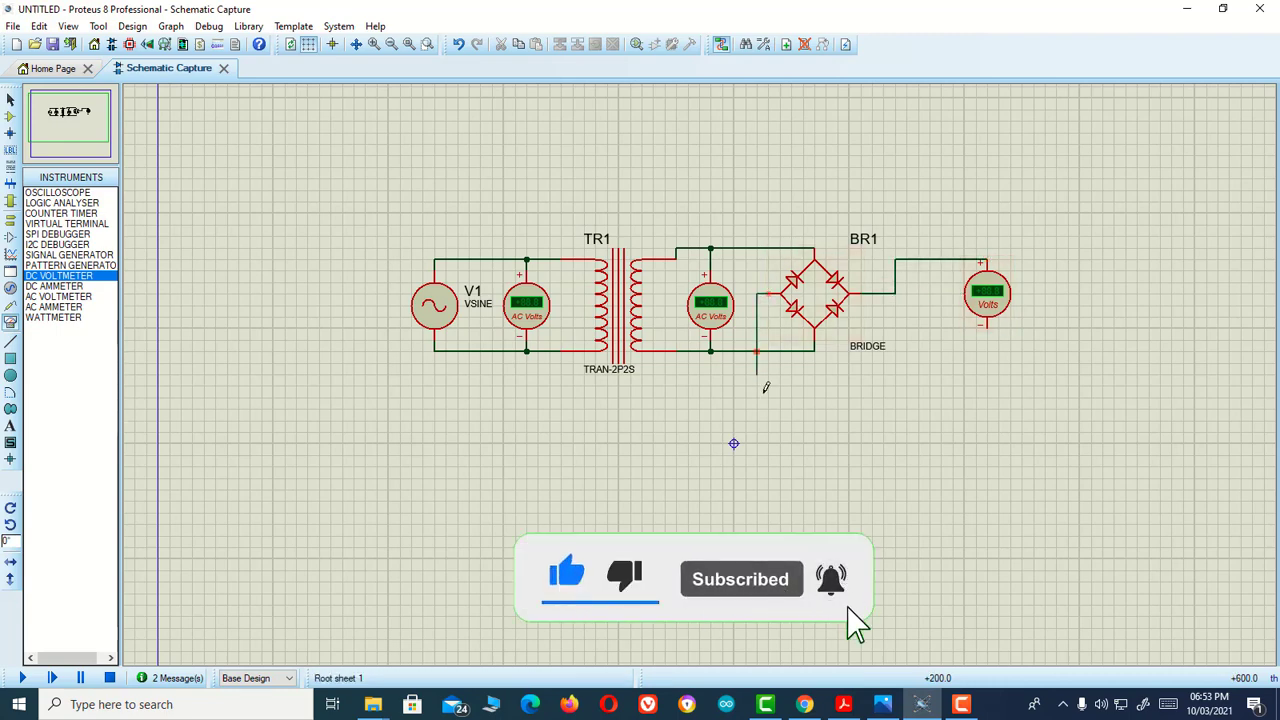
click(987, 324)
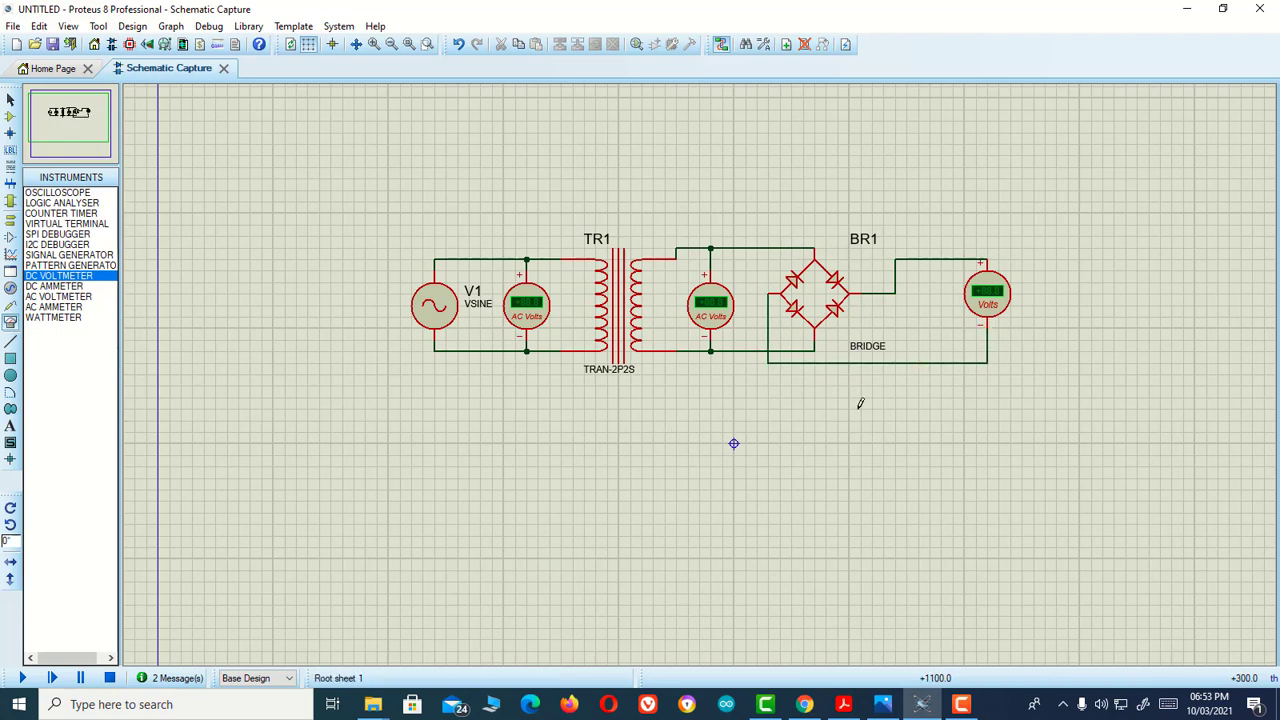
click(24, 678)
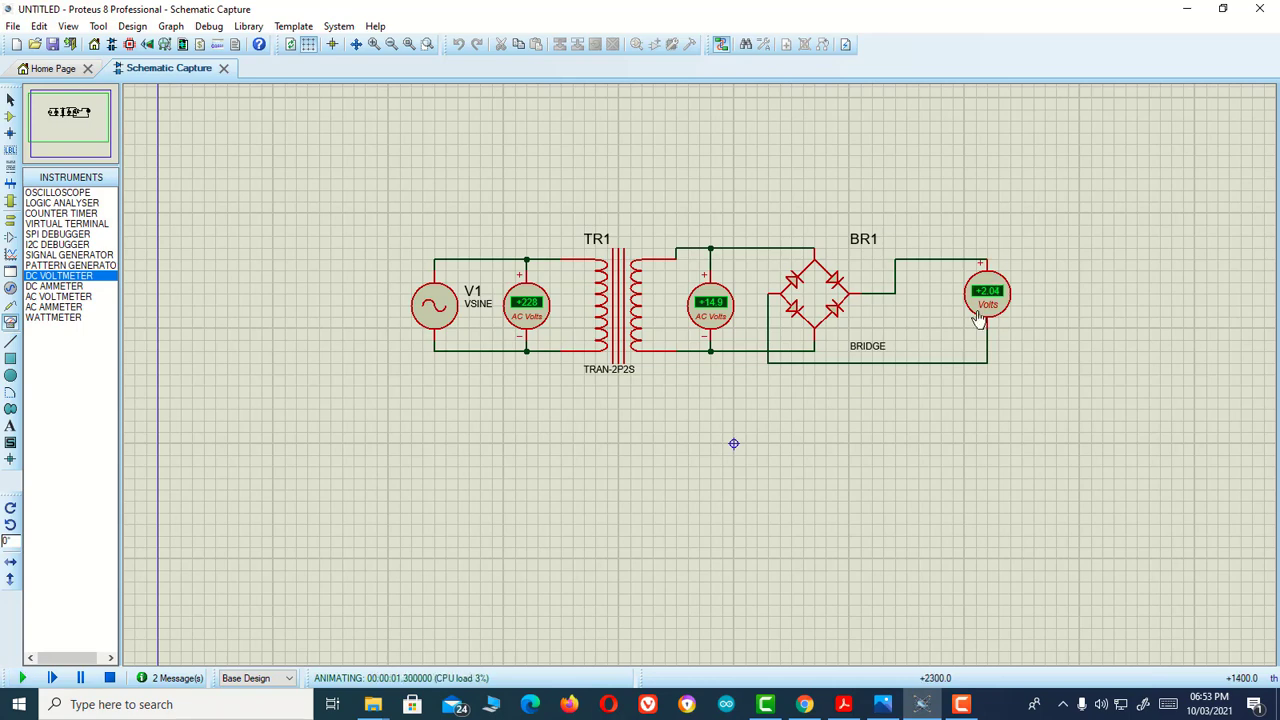
click(109, 678)
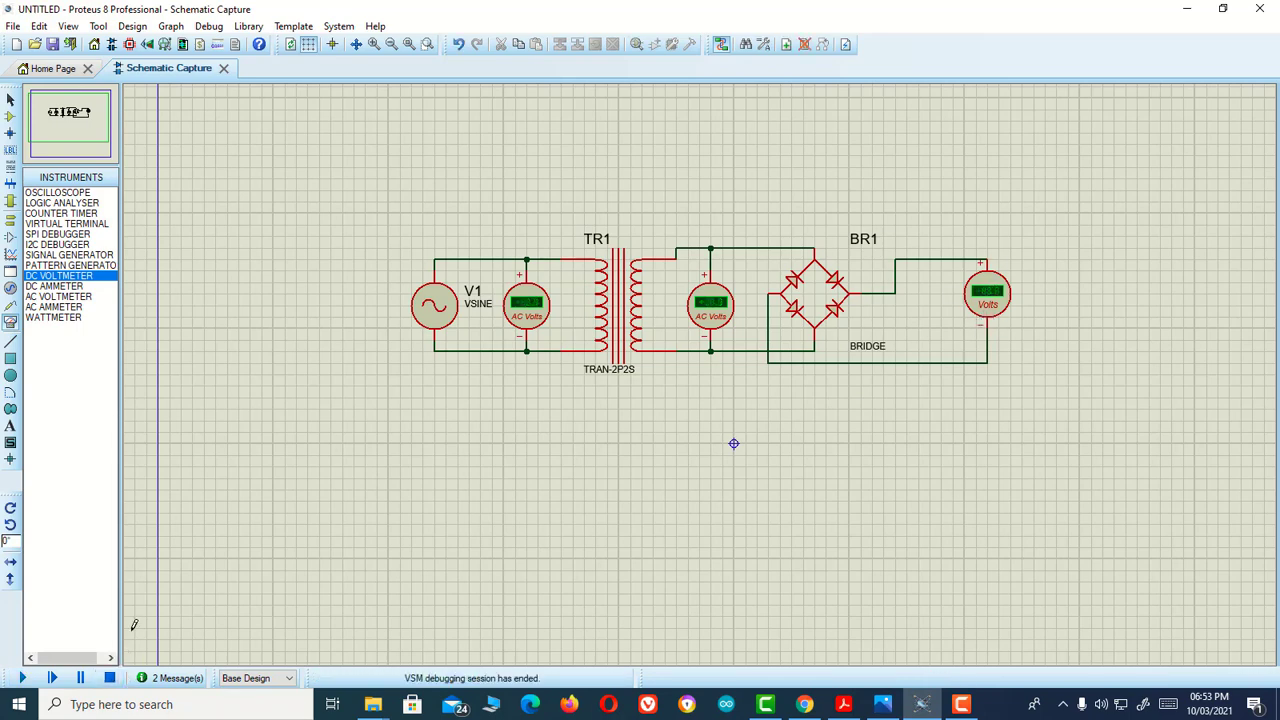
Search the device library for capacitors and add the animated CAPACITOR part
click(10, 116)
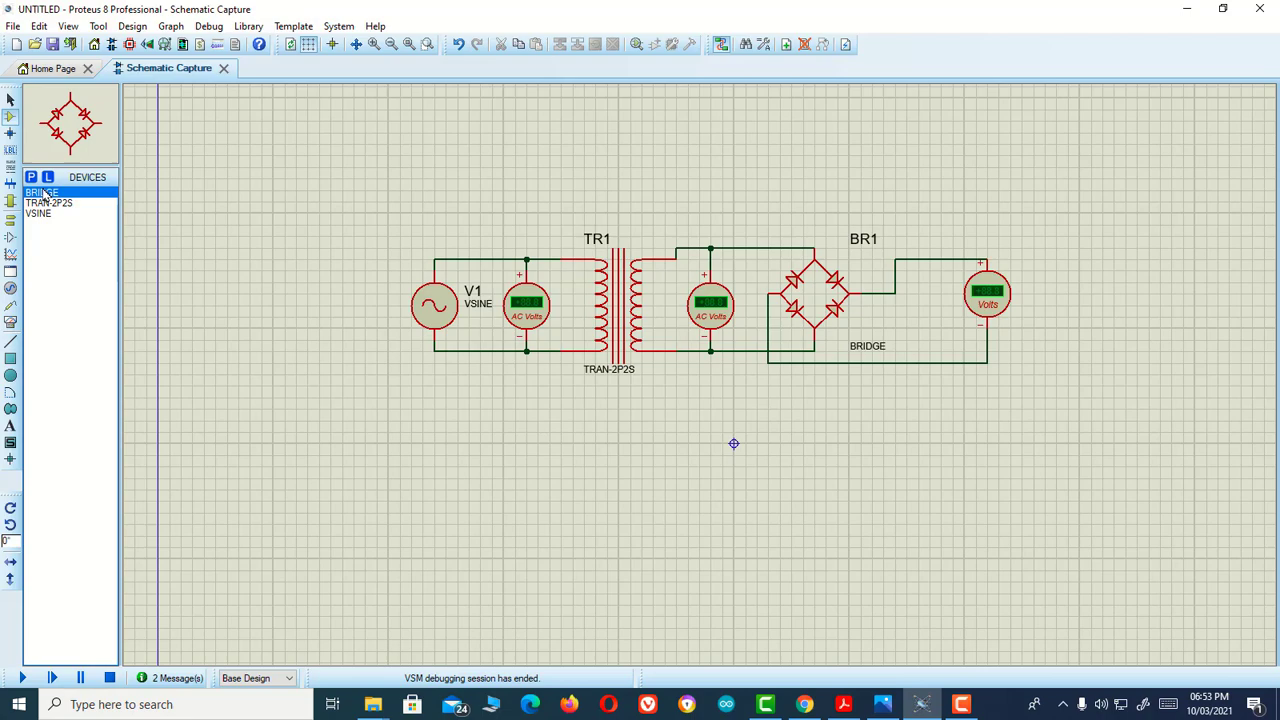
click(31, 177)
text(ca)
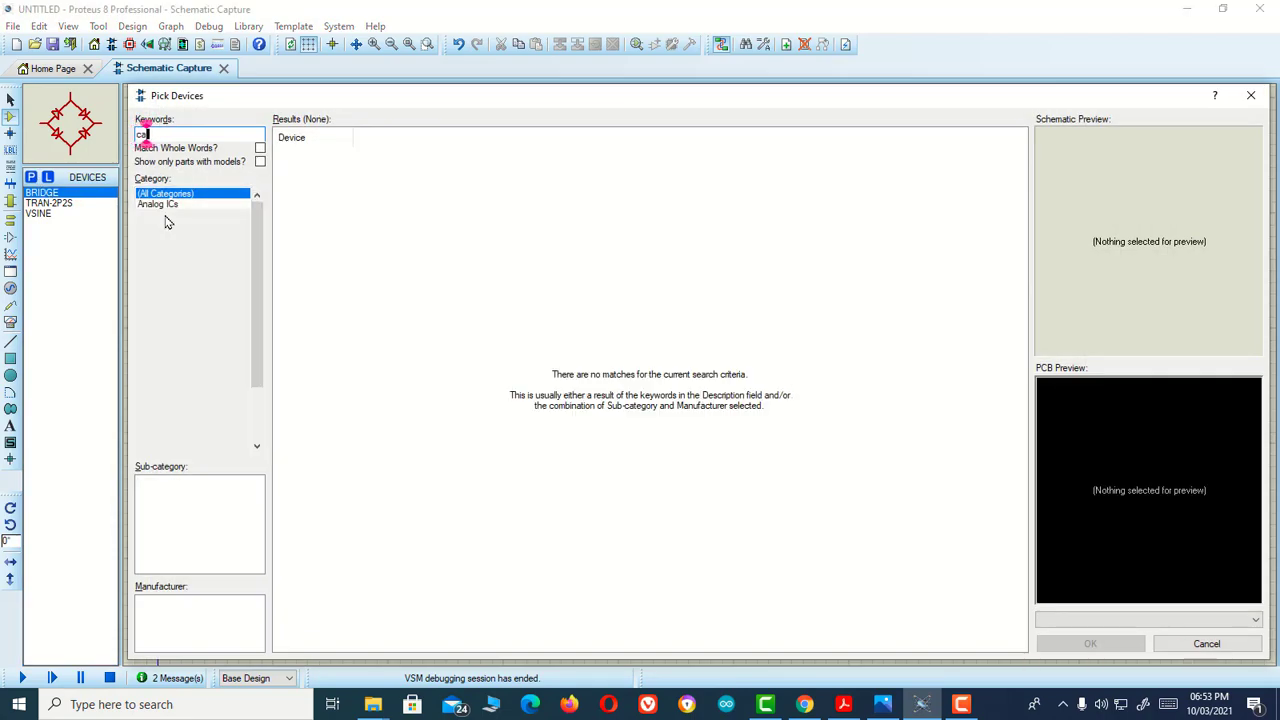
text(pcitor)
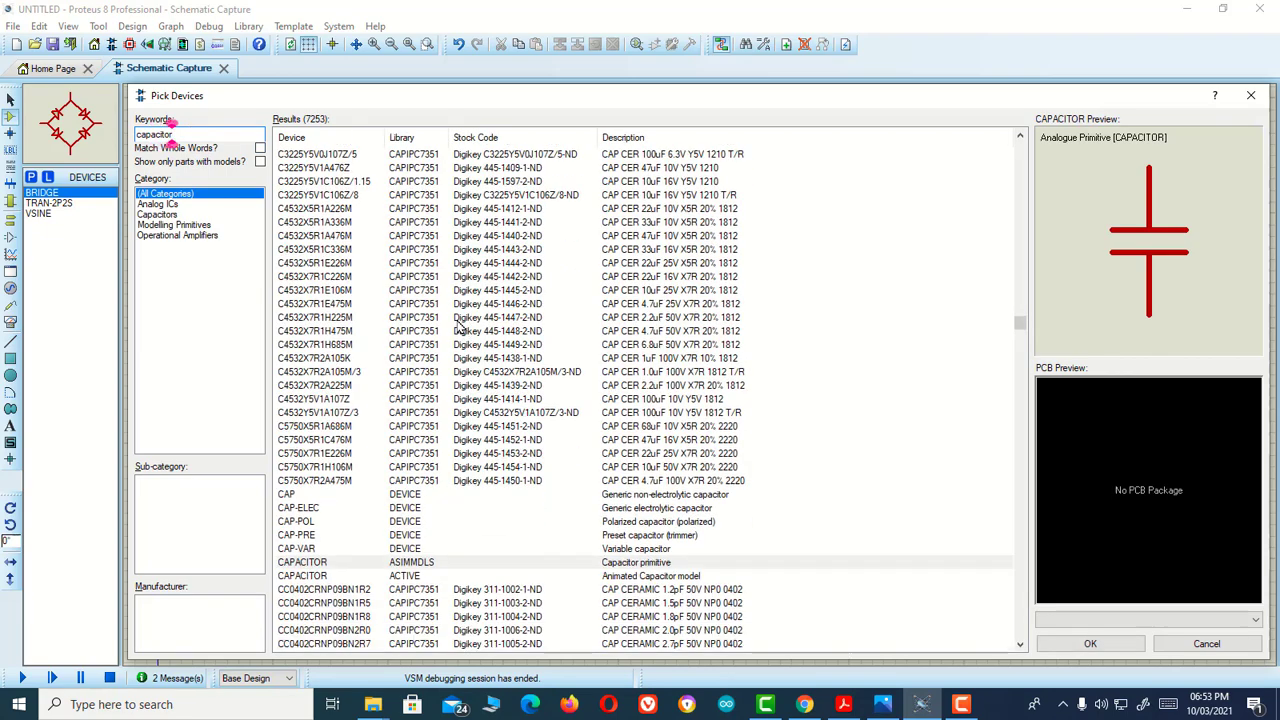
click(402, 549)
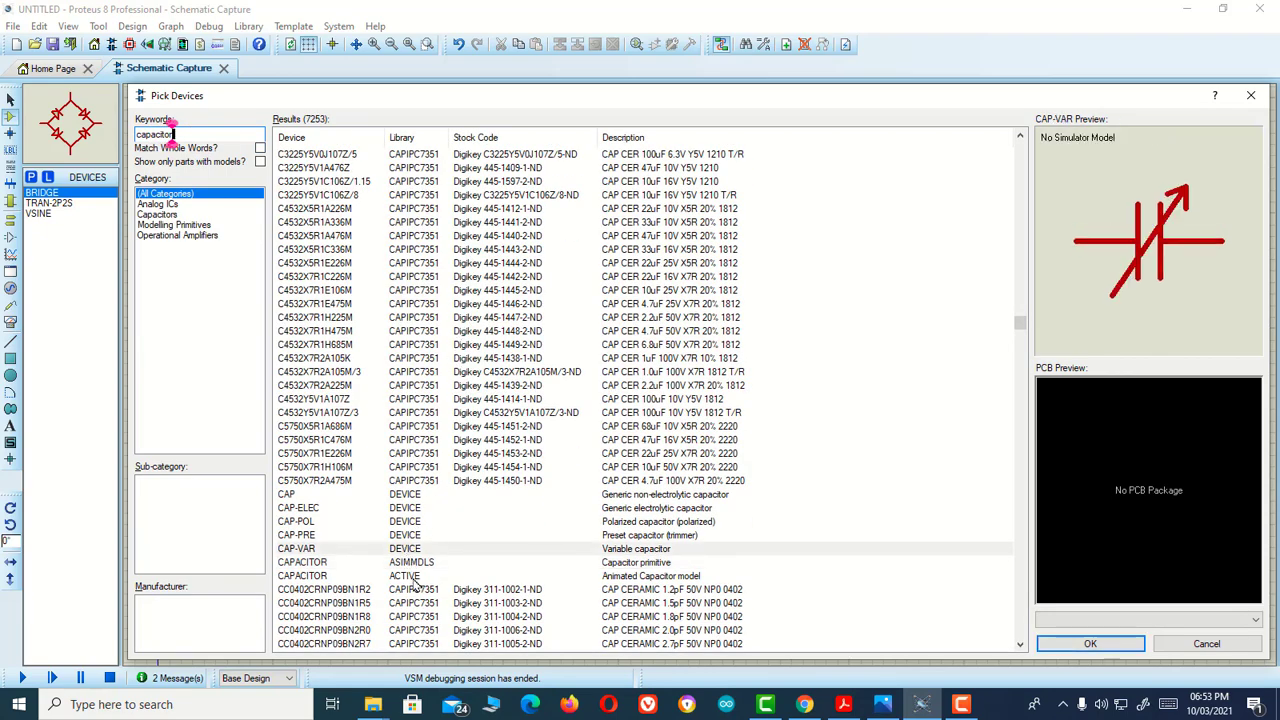
click(406, 577)
double_click(406, 577)
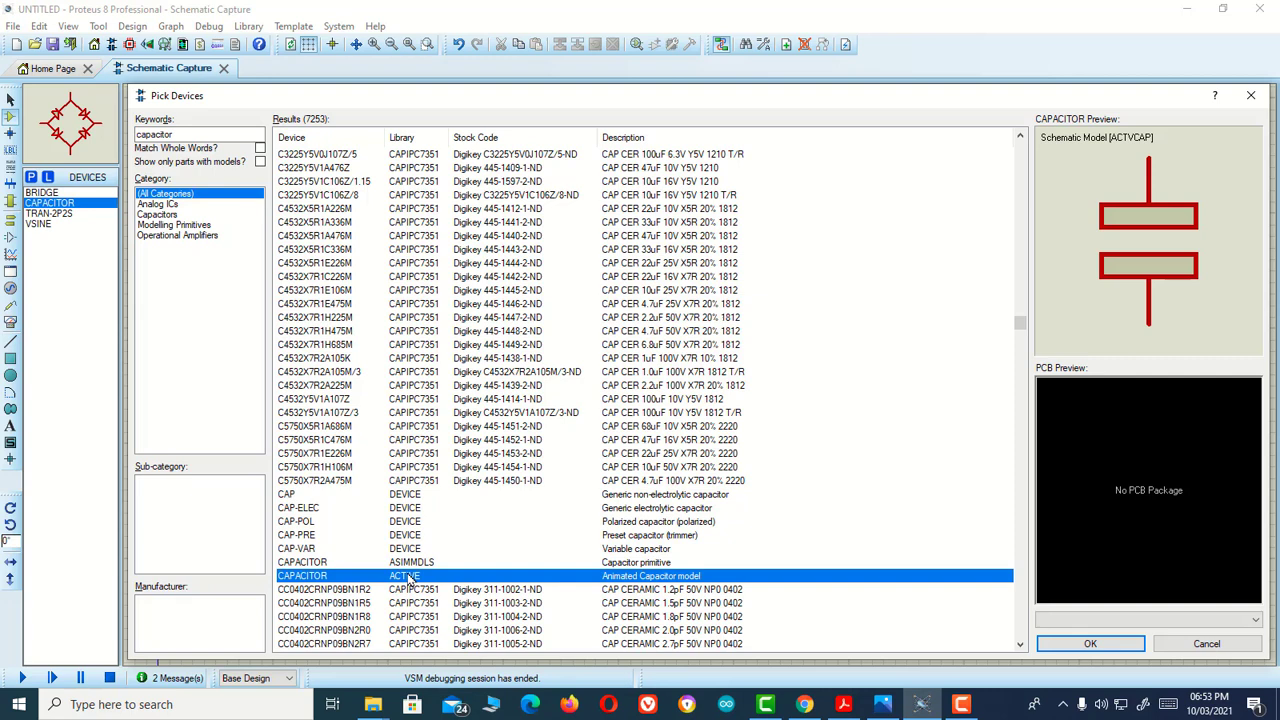
Add the RES resistor and the LED-BLUE part, then close the picker
click(1086, 645)
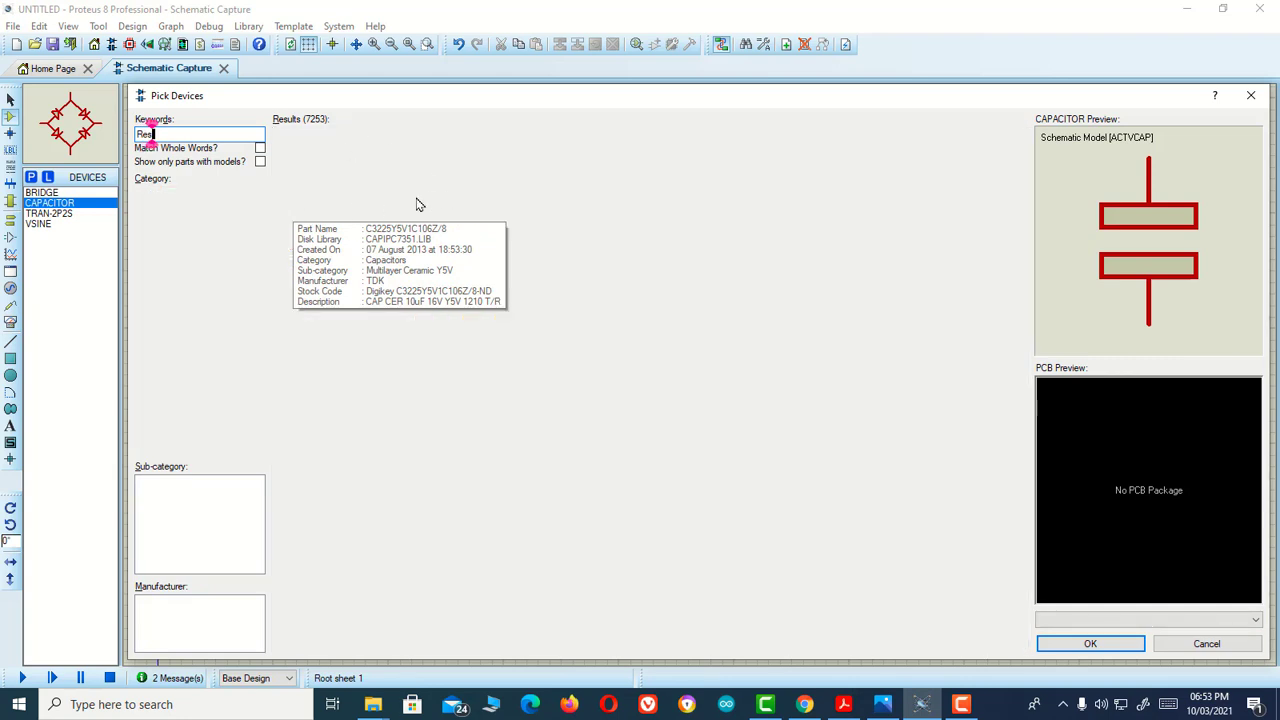
scroll(428, 298, down, 5)
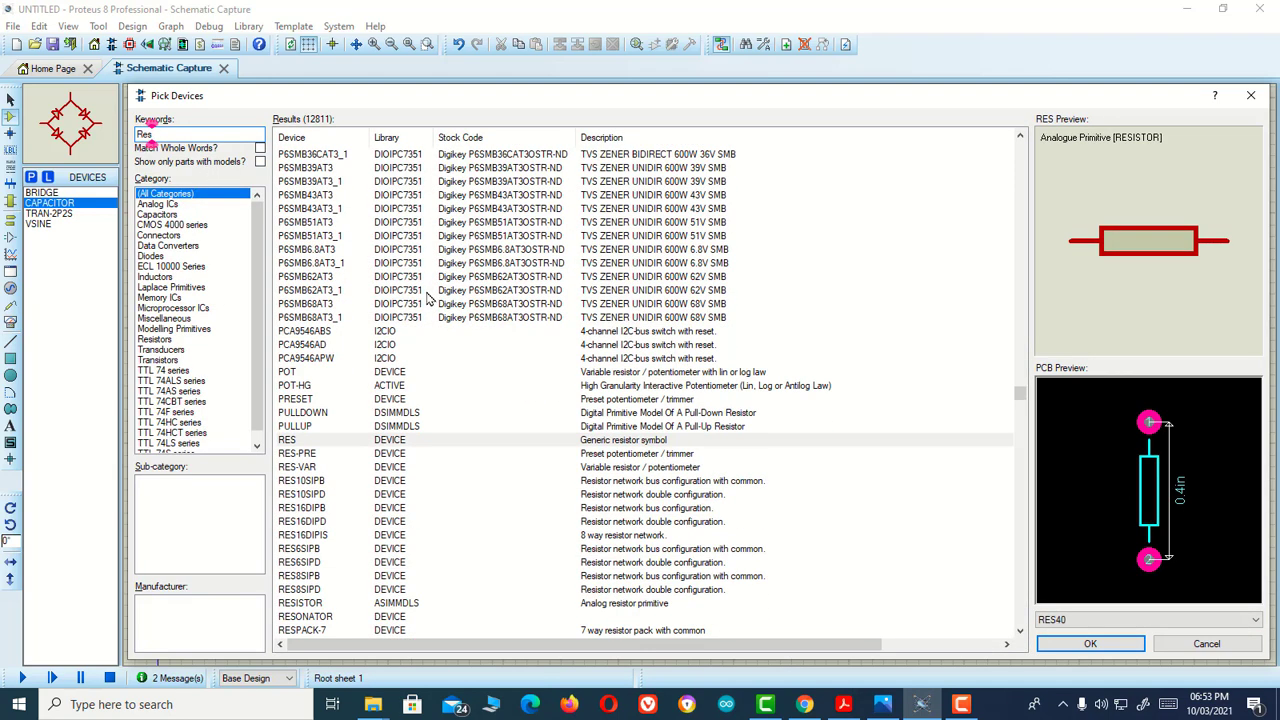
double_click(387, 447)
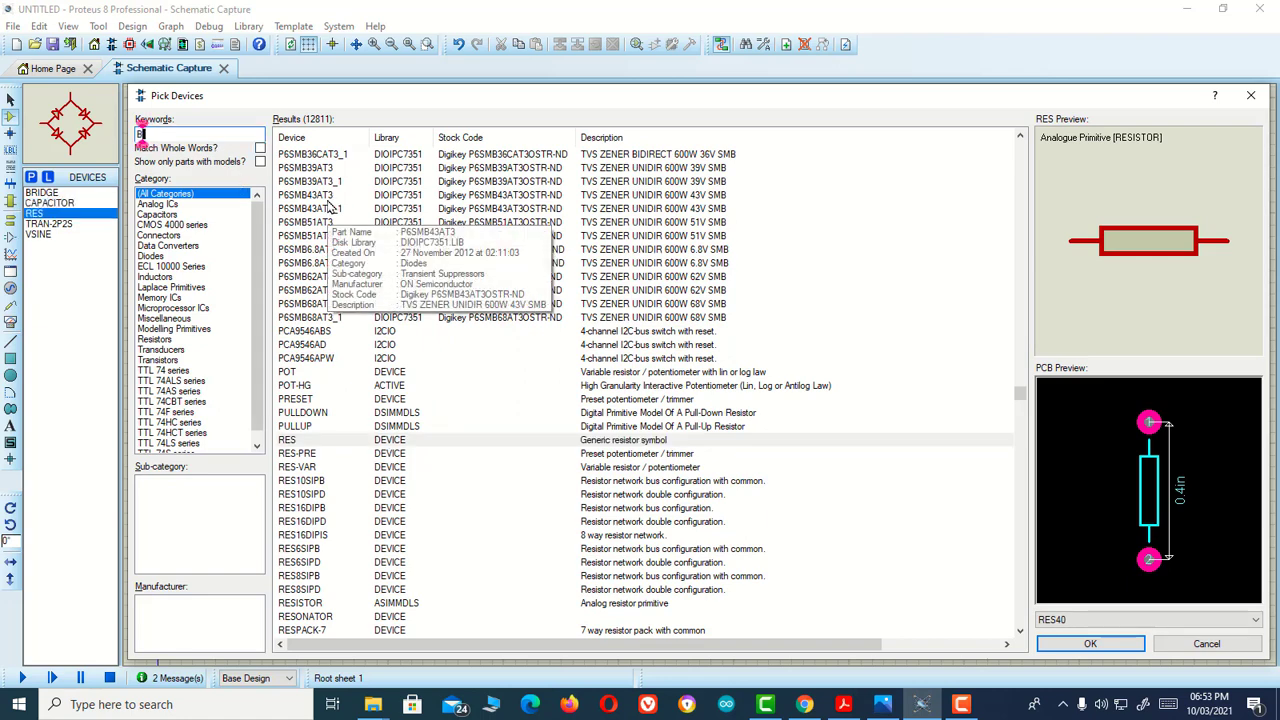
text(Blue led)
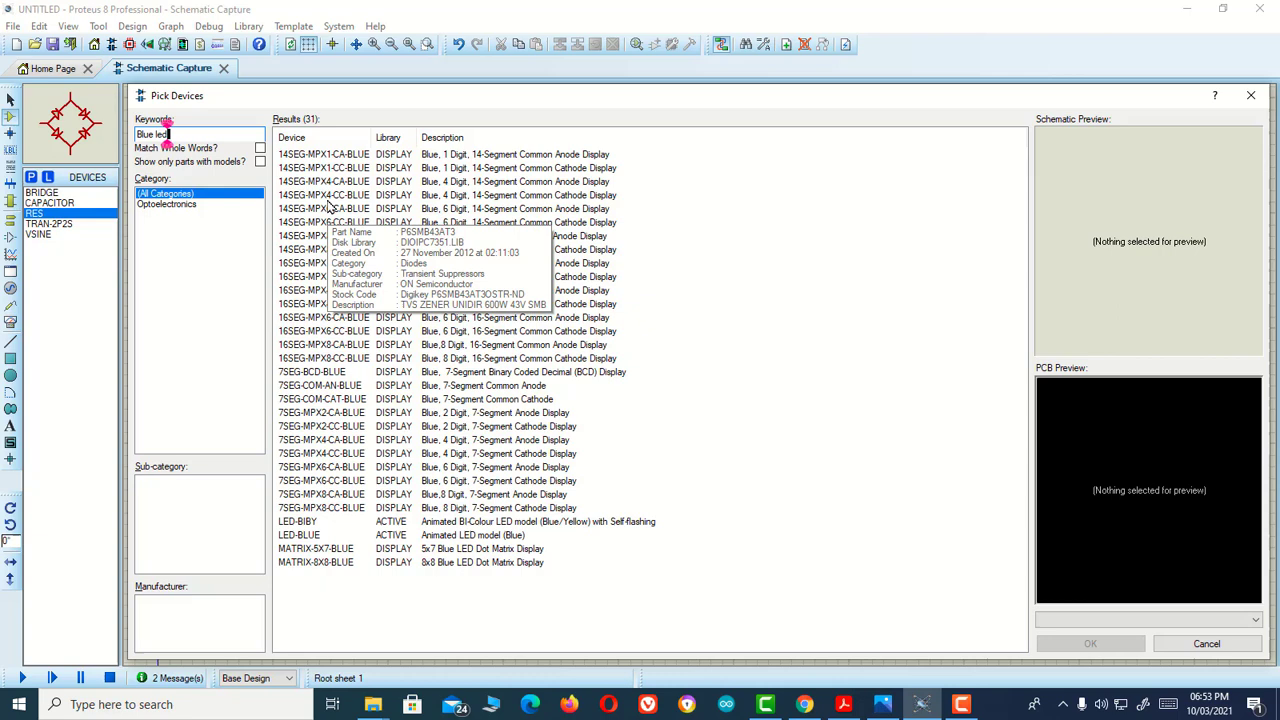
double_click(339, 168)
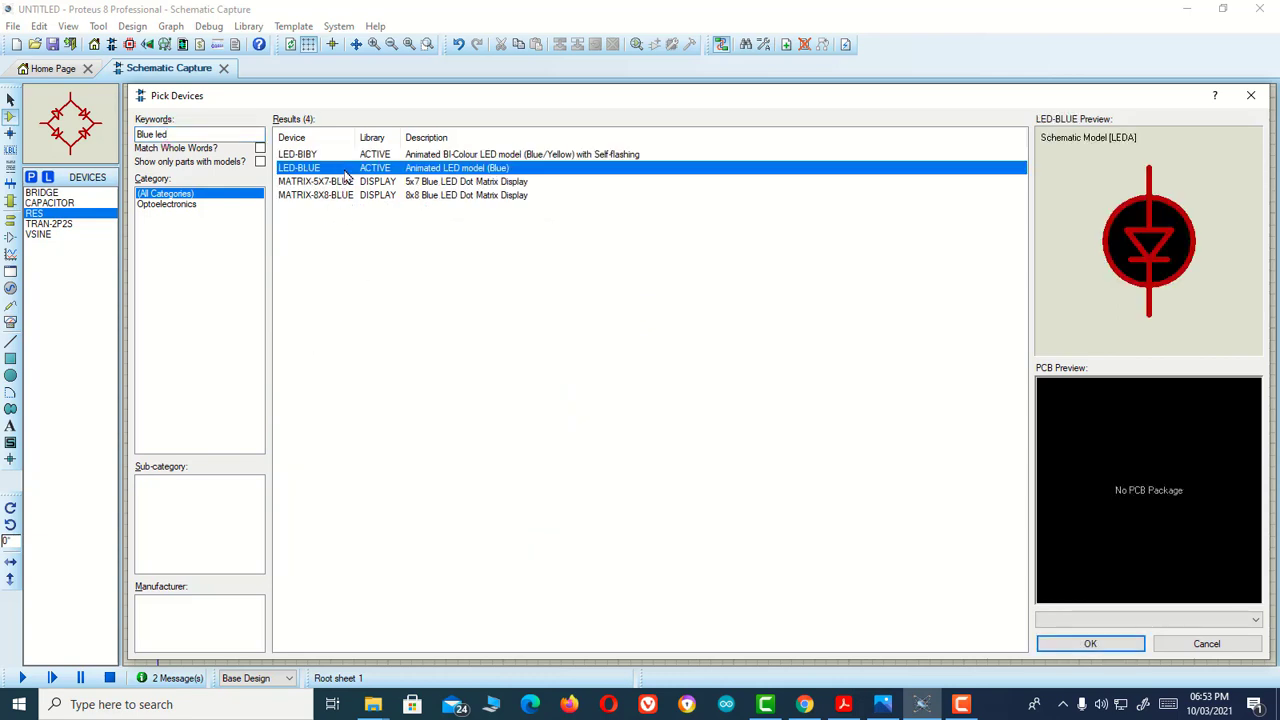
click(1090, 643)
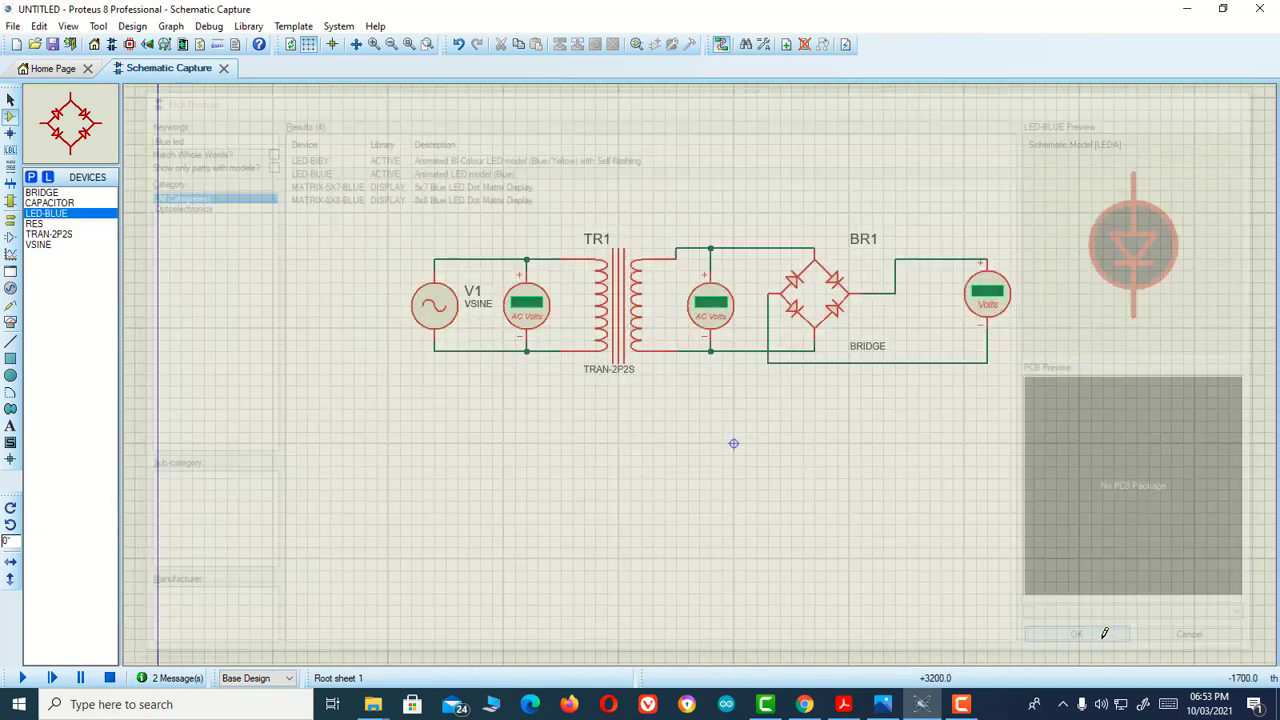
Place capacitor C1 right of the voltmeter and wire it across the meter's top and bottom lines
click(48, 202)
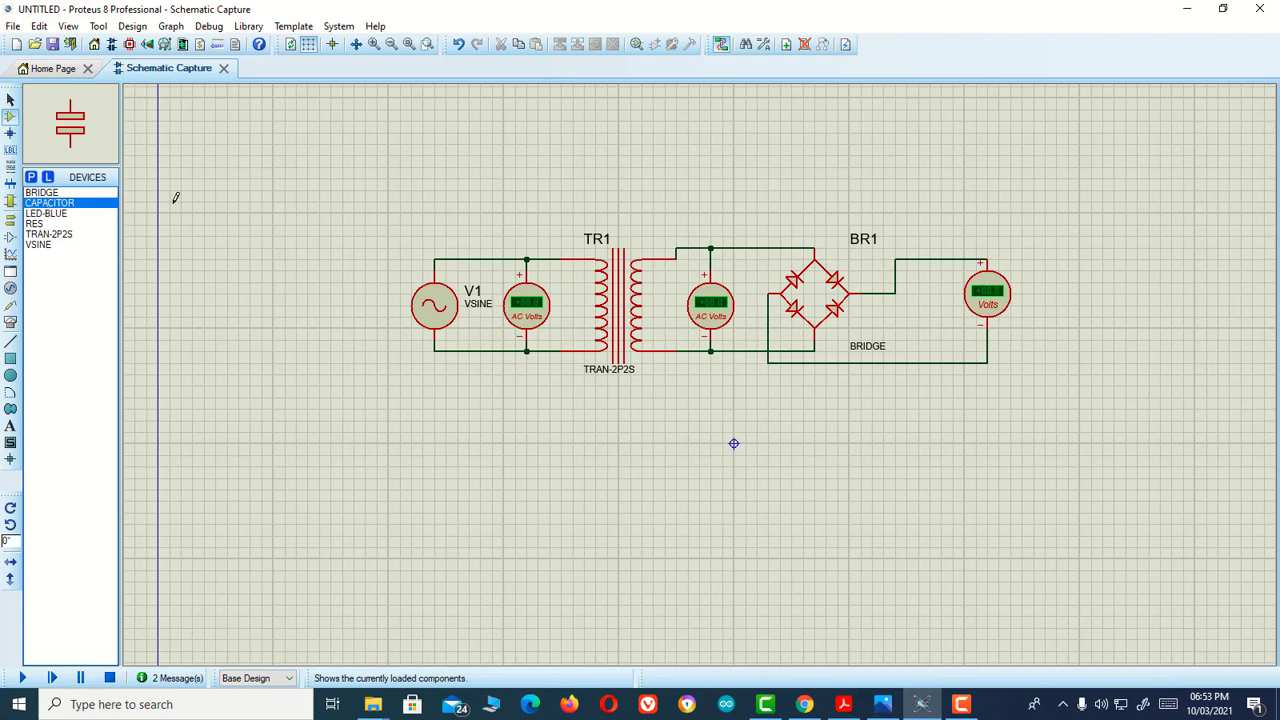
click(1056, 300)
click(1056, 302)
click(1056, 266)
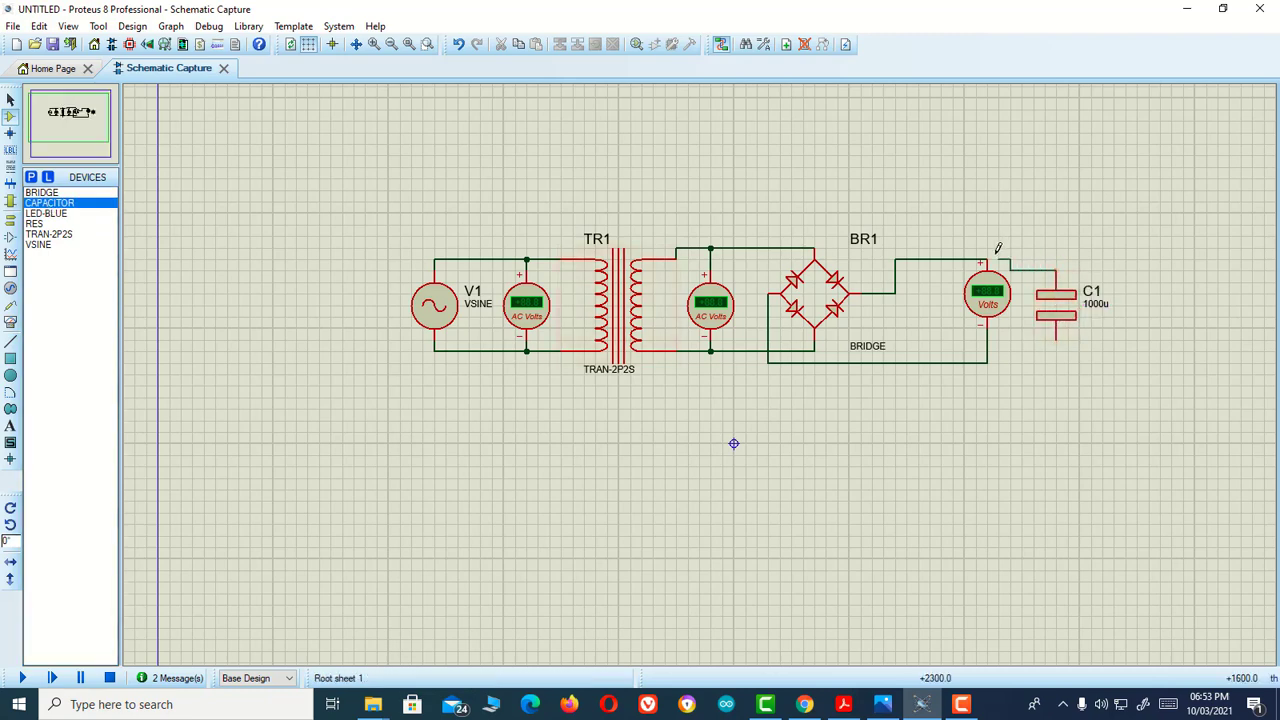
key(Escape)
click(987, 260)
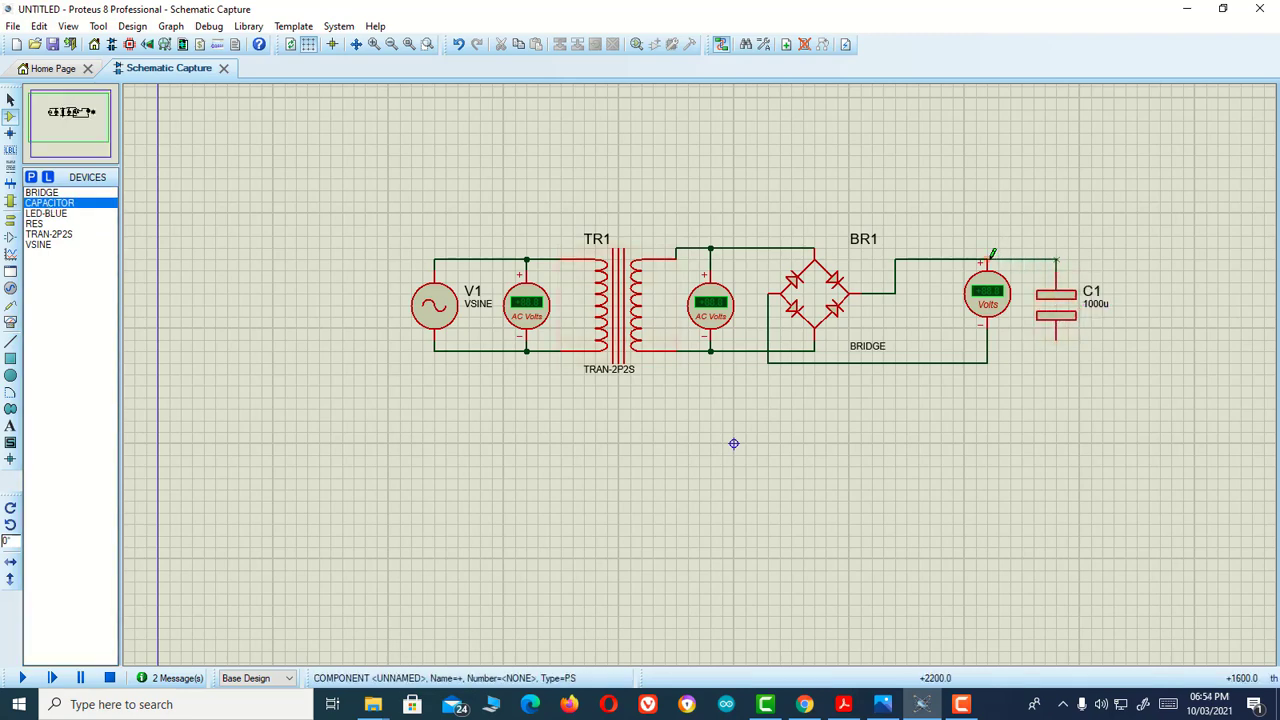
click(1065, 350)
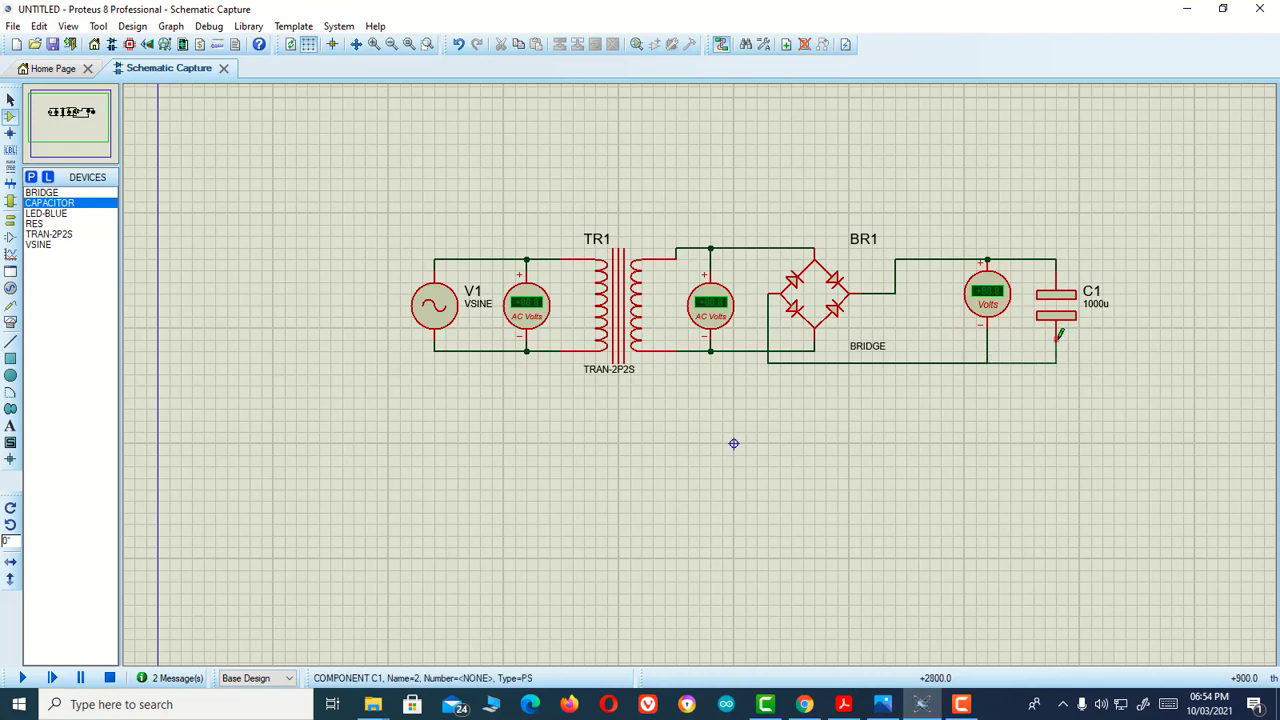
Run and stop the simulation, then view C1's properties without changes
click(22, 678)
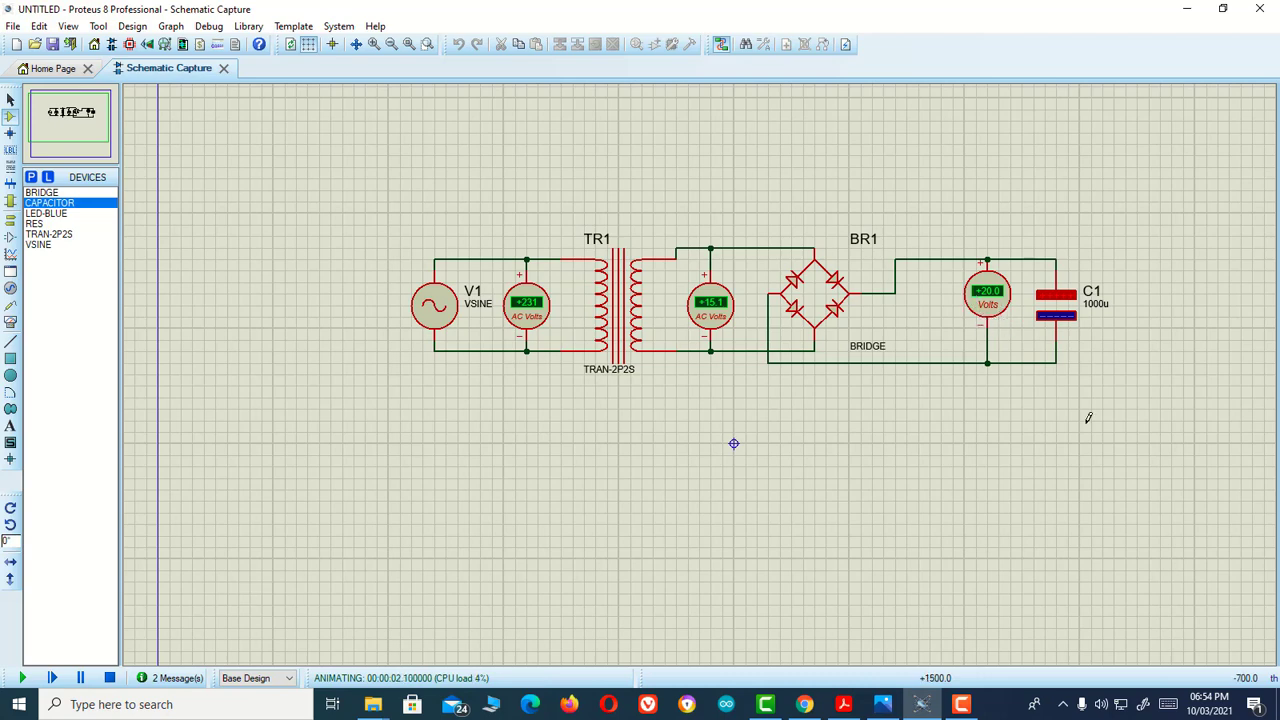
click(109, 678)
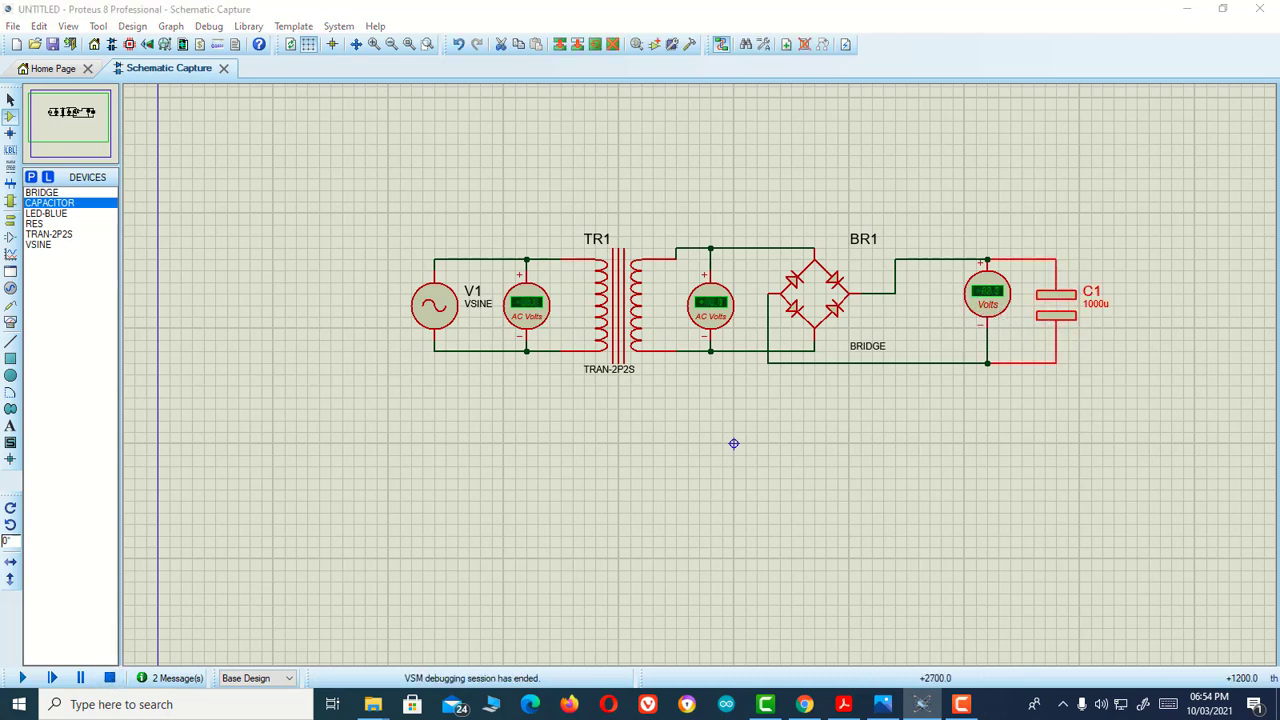
double_click(1062, 312)
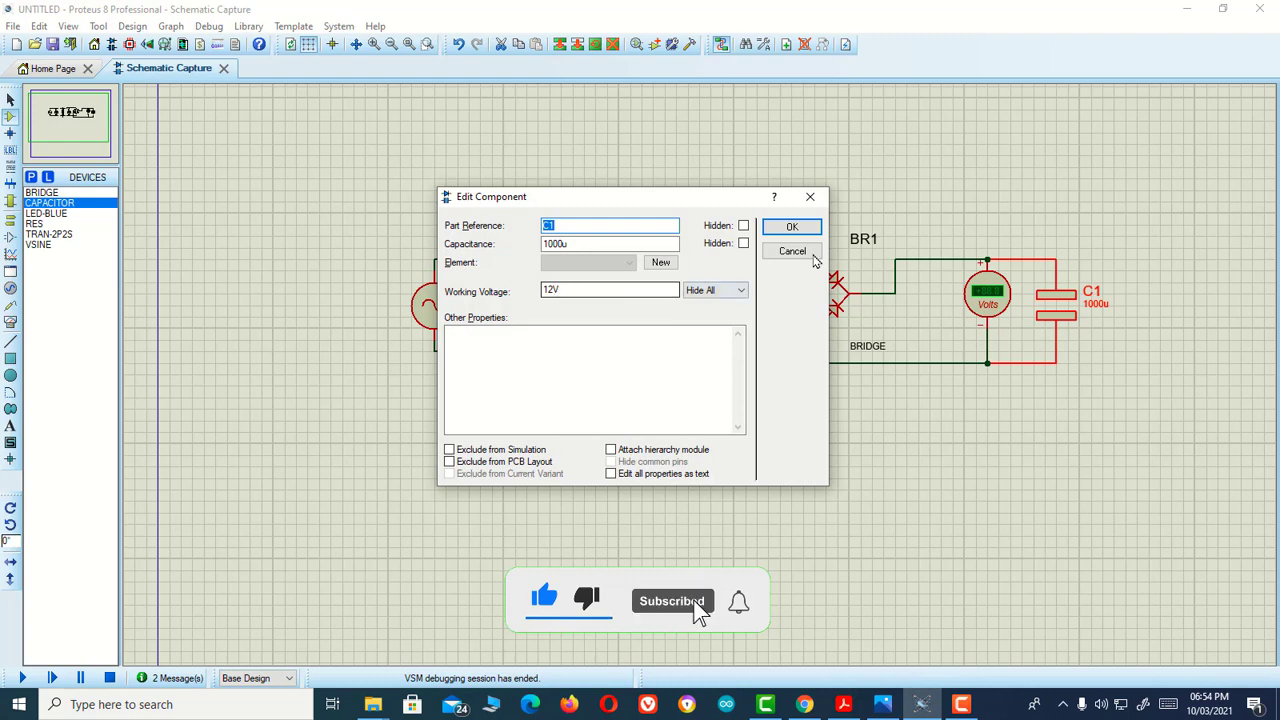
click(792, 226)
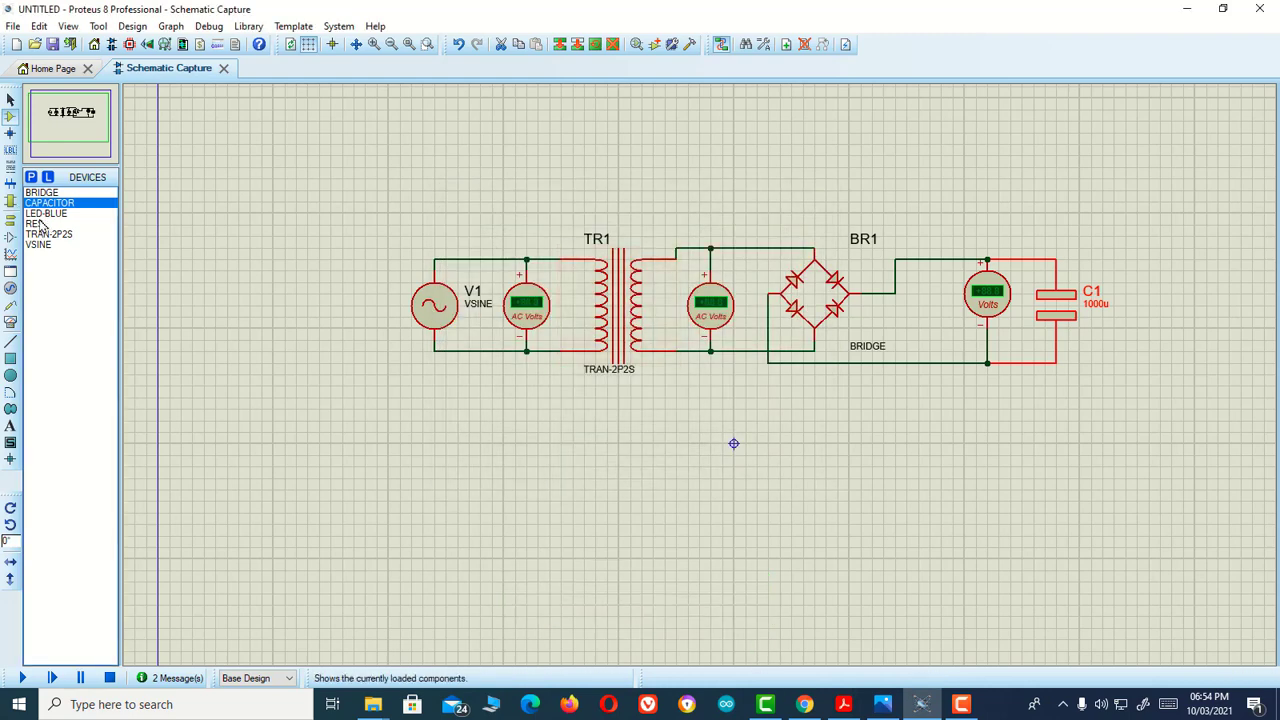
Place resistor R1 right of C1 and wire it to C1's top line
click(38, 222)
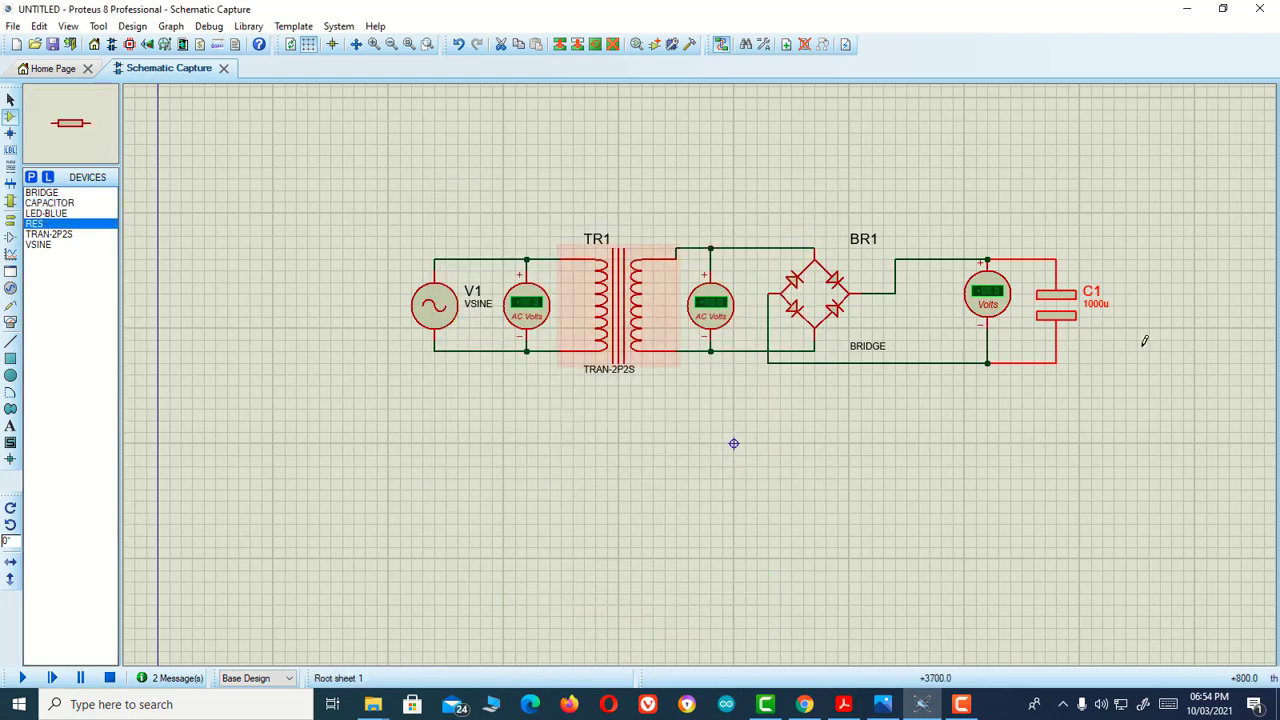
click(1141, 259)
click(1114, 259)
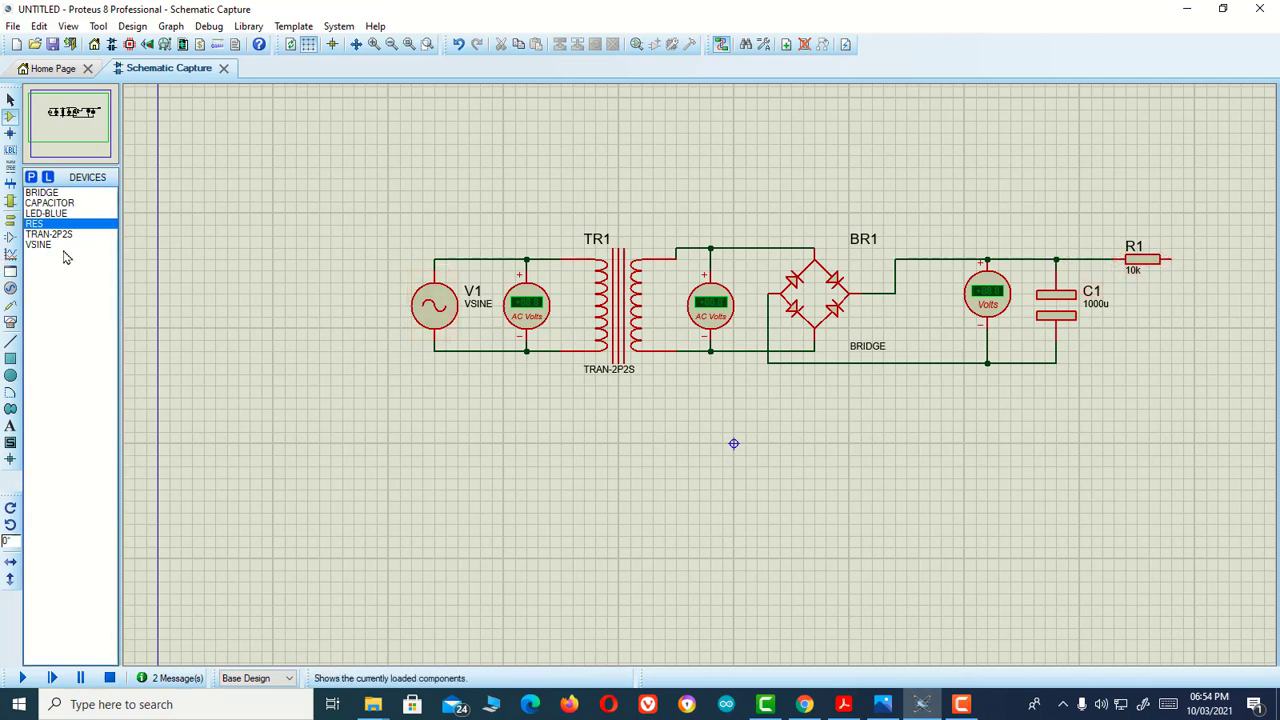
Place blue LED D1 after R1, wire it to R1 and the return rail, then test-run
click(50, 203)
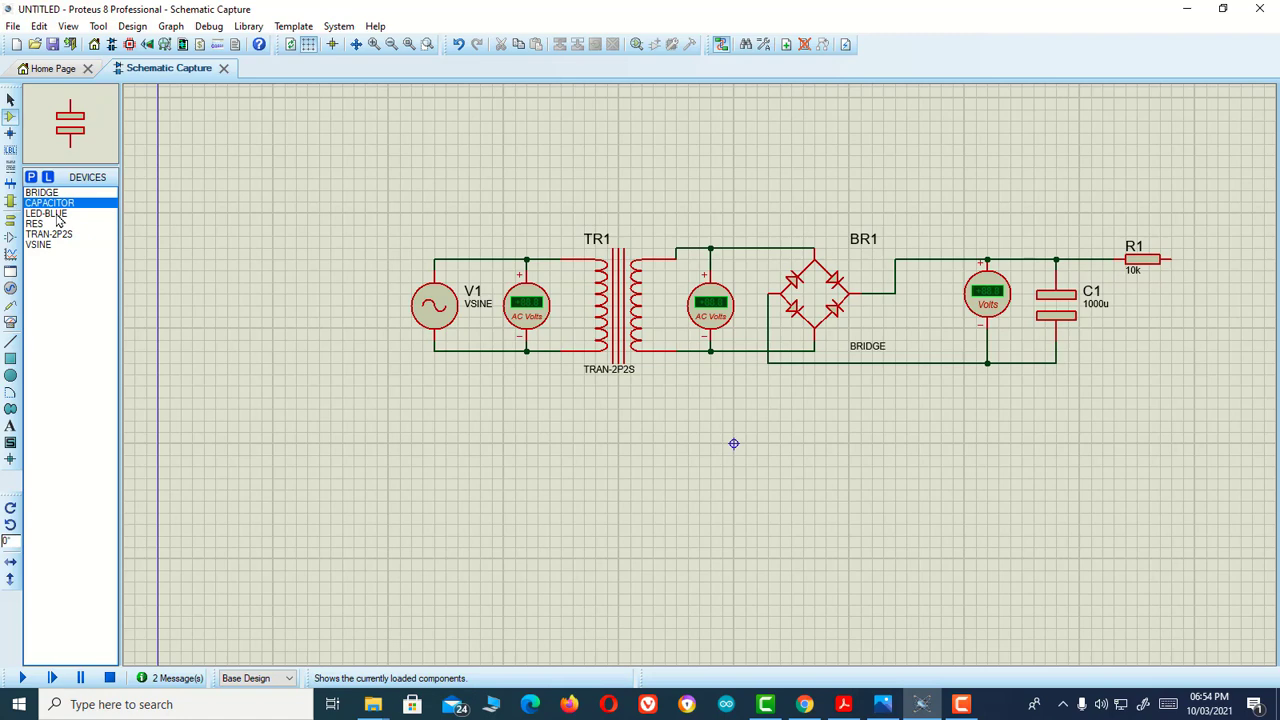
click(57, 214)
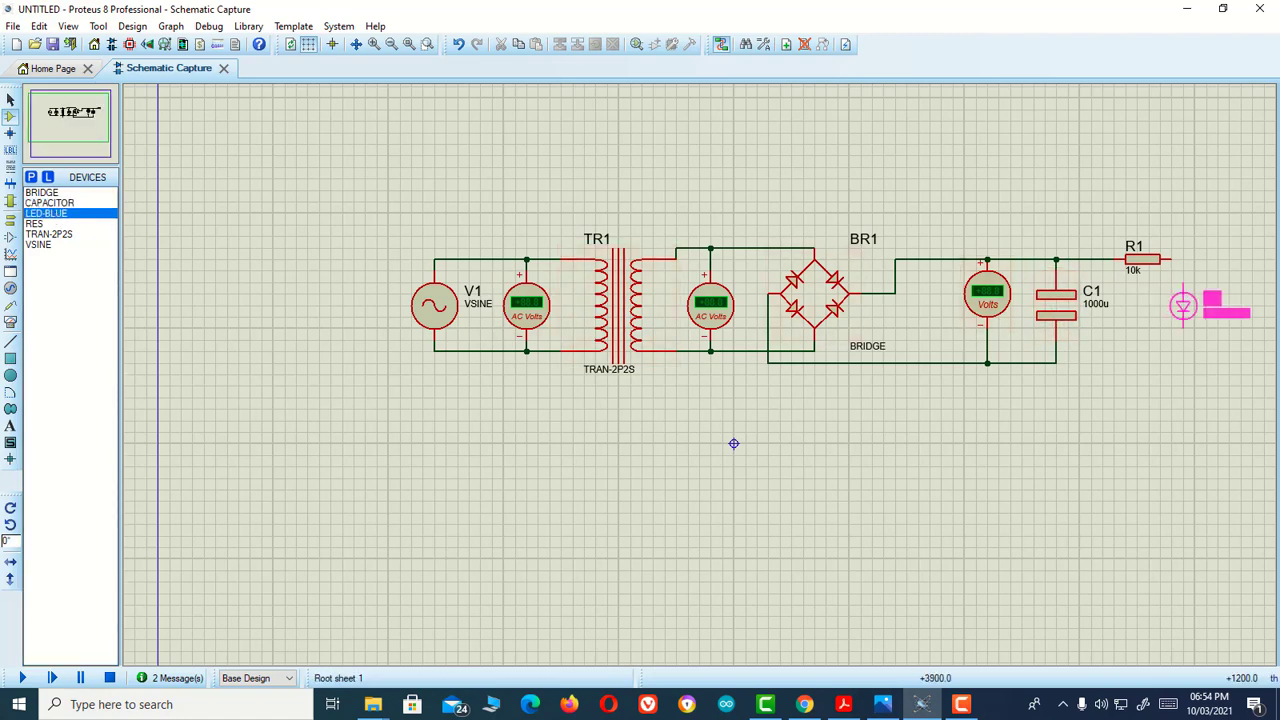
click(1183, 306)
click(1170, 260)
click(1183, 285)
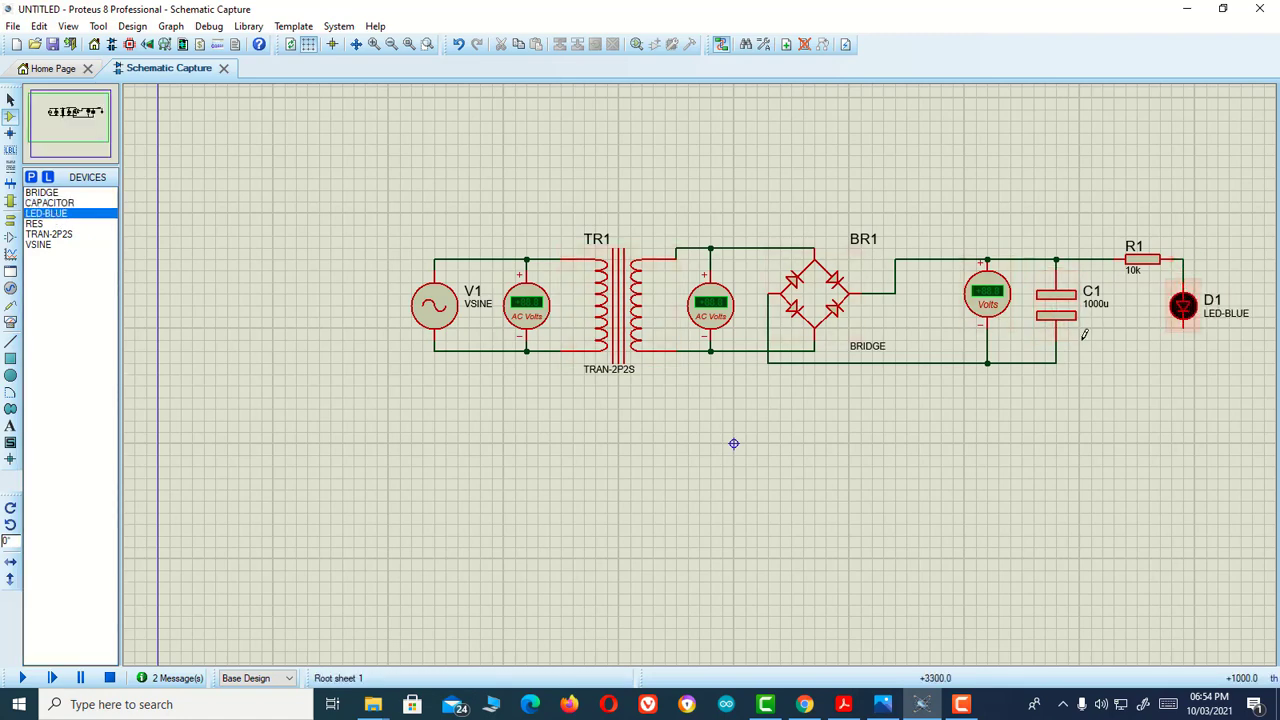
click(1184, 325)
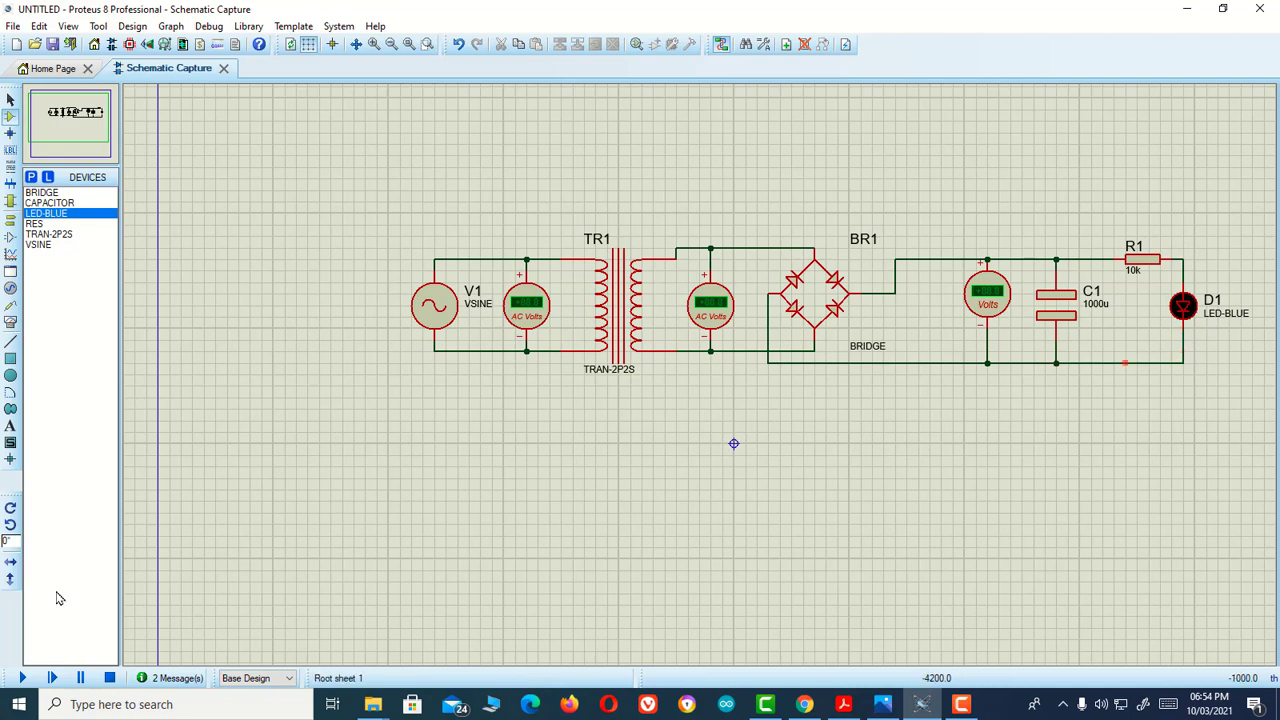
click(22, 678)
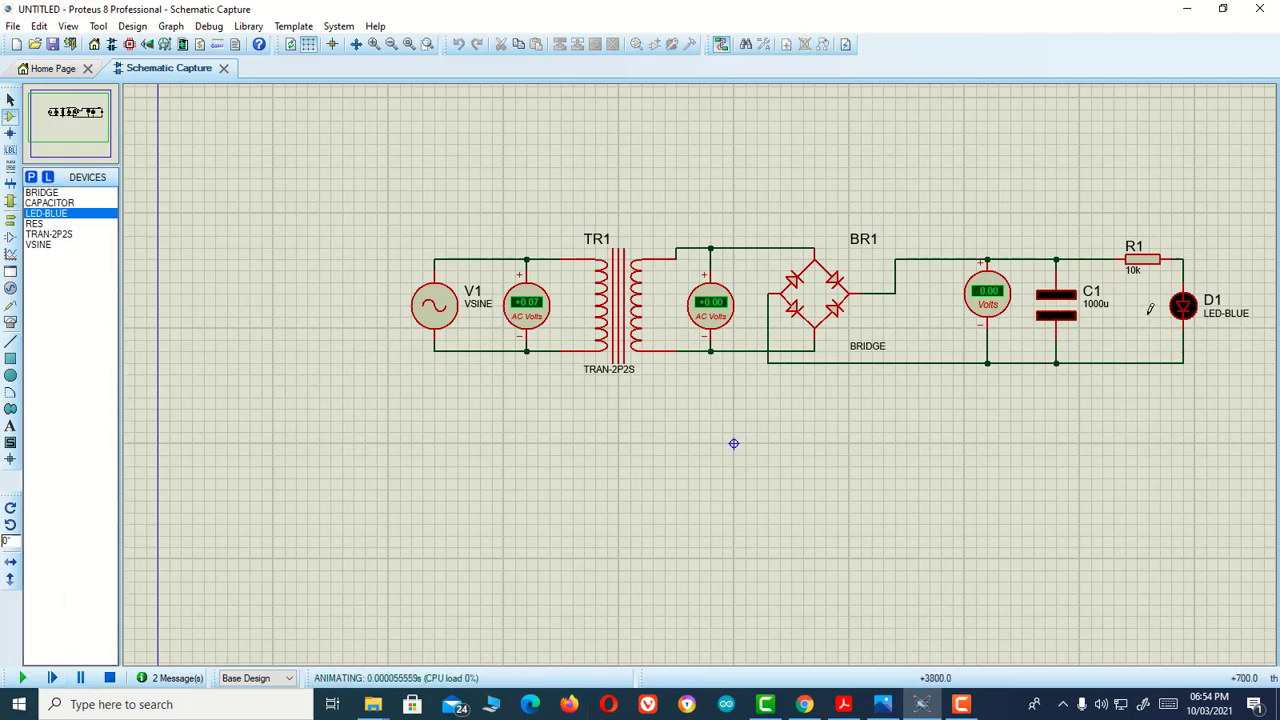
click(109, 678)
Change R1 from 10k to 1k and run the simulation twice
double_click(1136, 270)
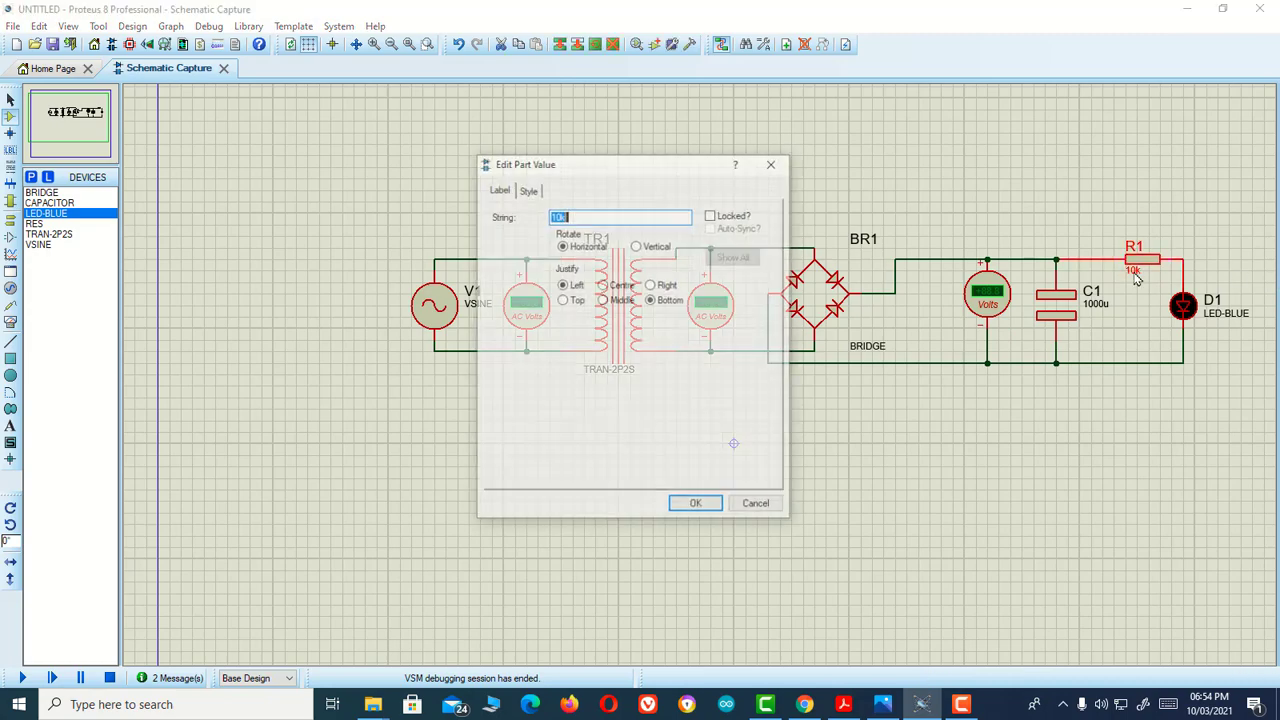
key(BackSpace)
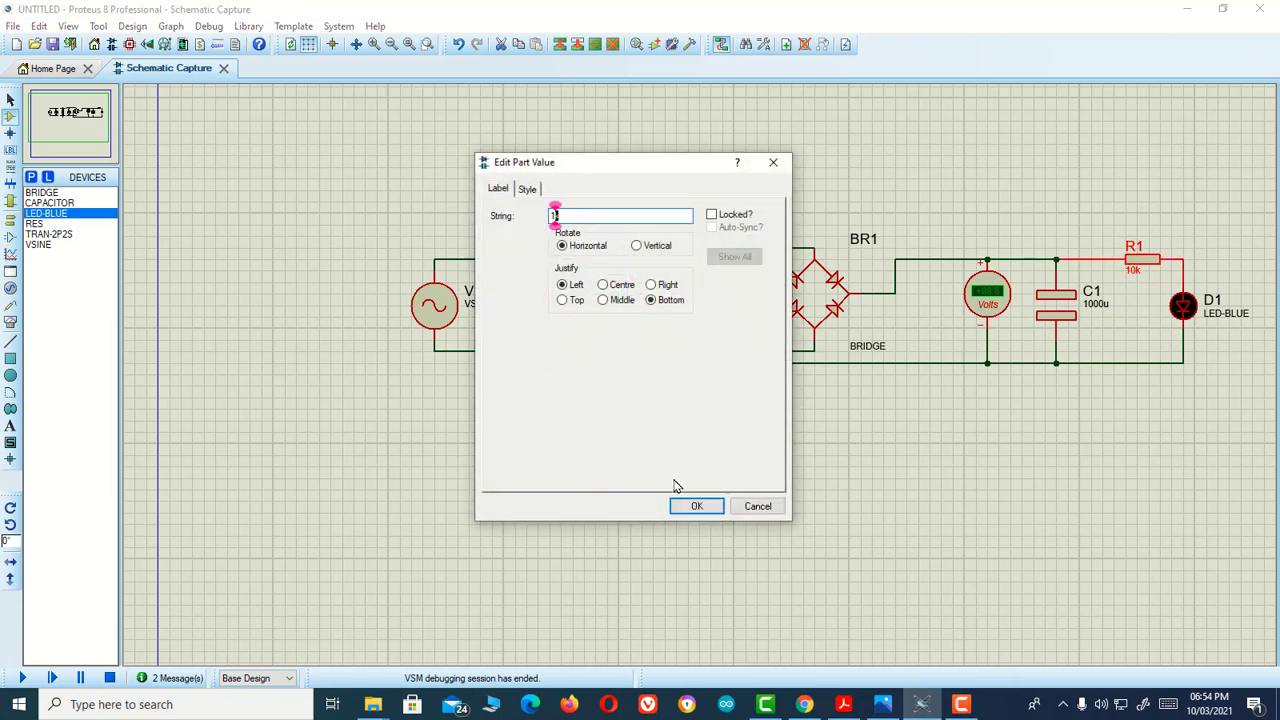
click(690, 506)
click(22, 678)
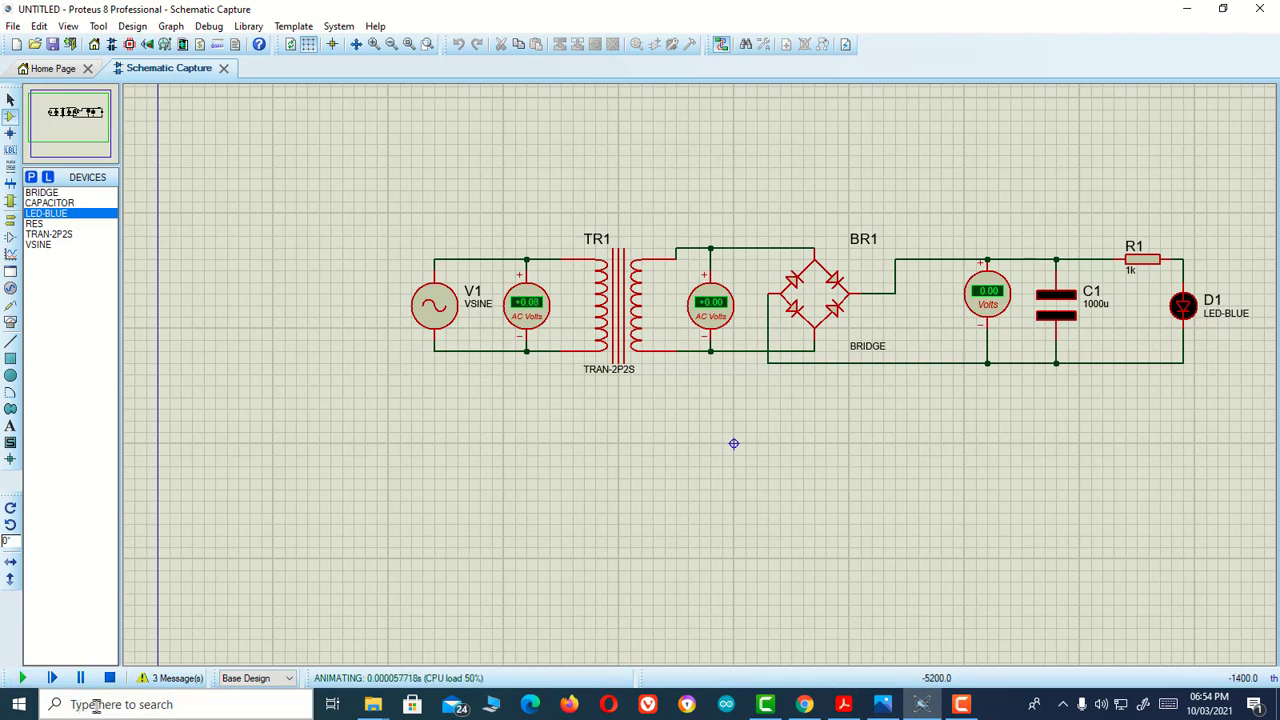
click(111, 678)
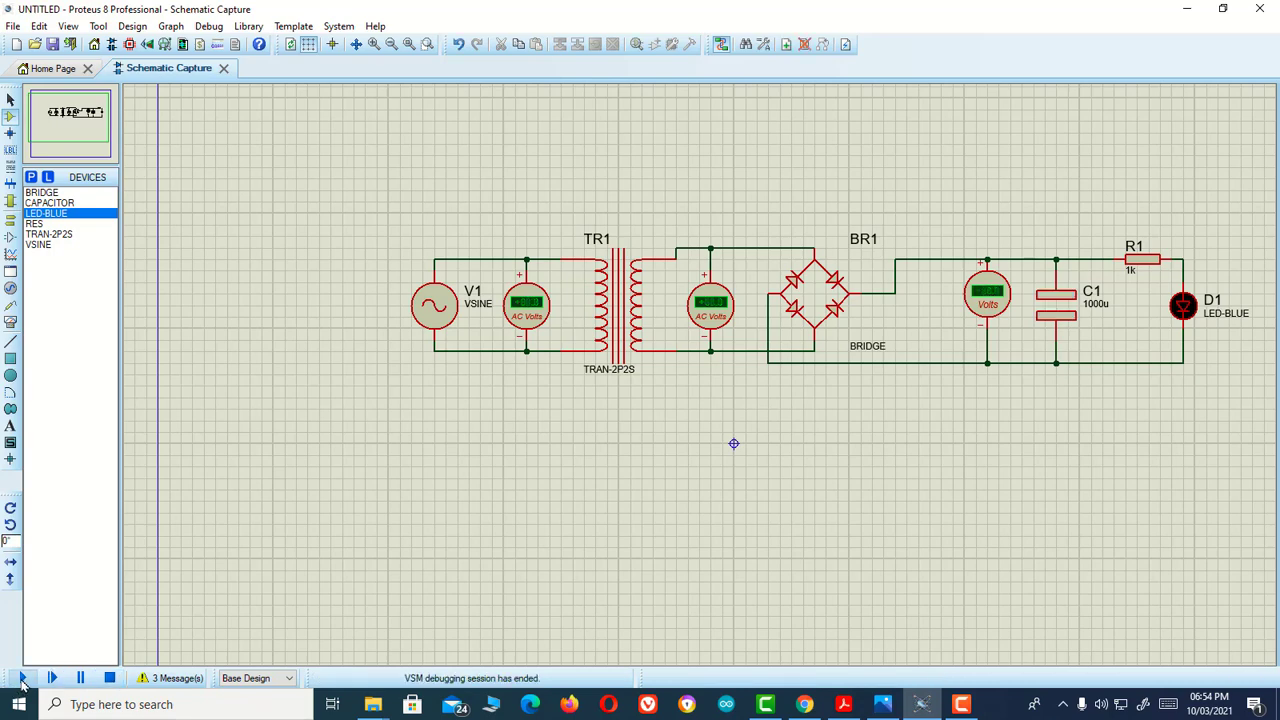
click(22, 679)
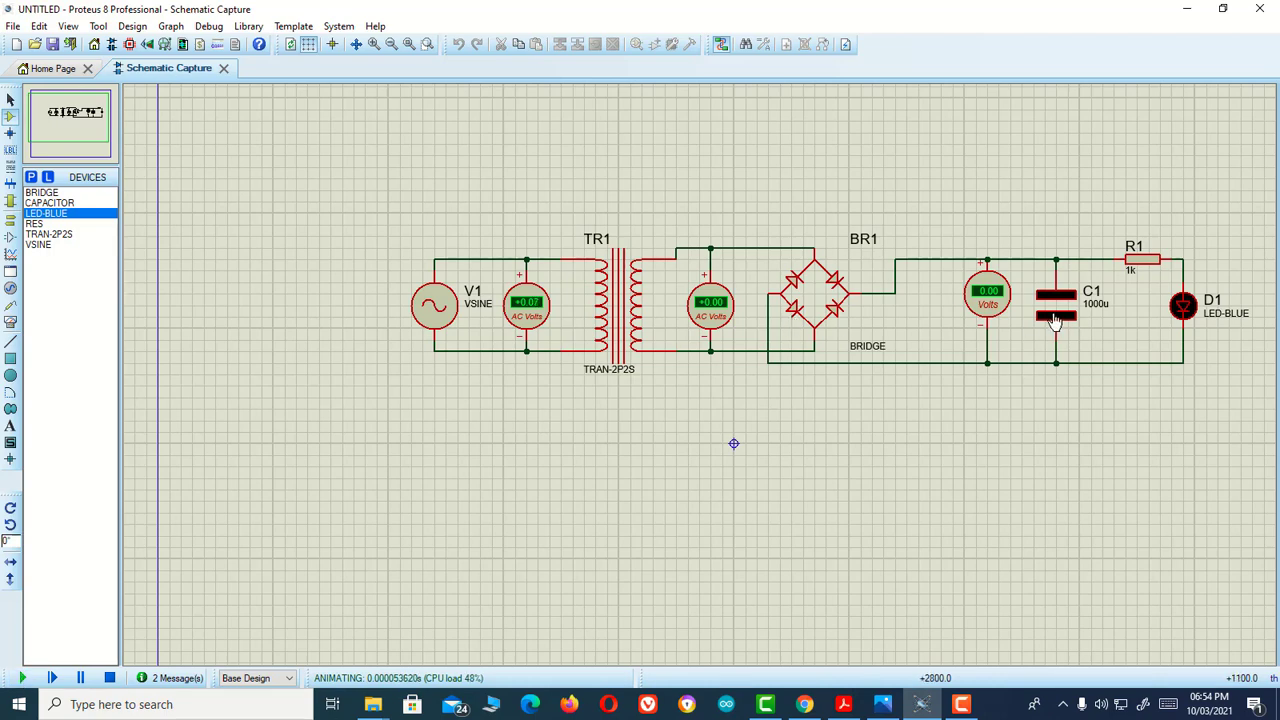
click(111, 678)
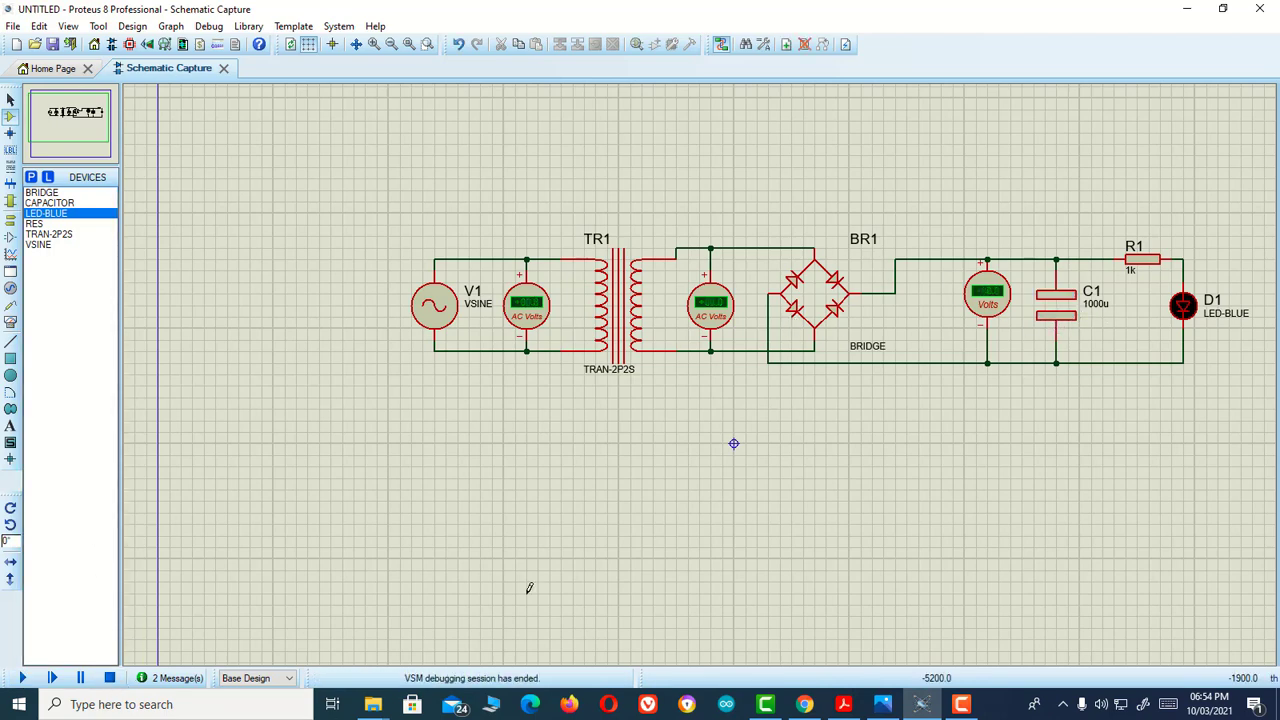
Place a GROUND terminal below C1, wire it to the bottom rail, and run the simulation
right_click(965, 418)
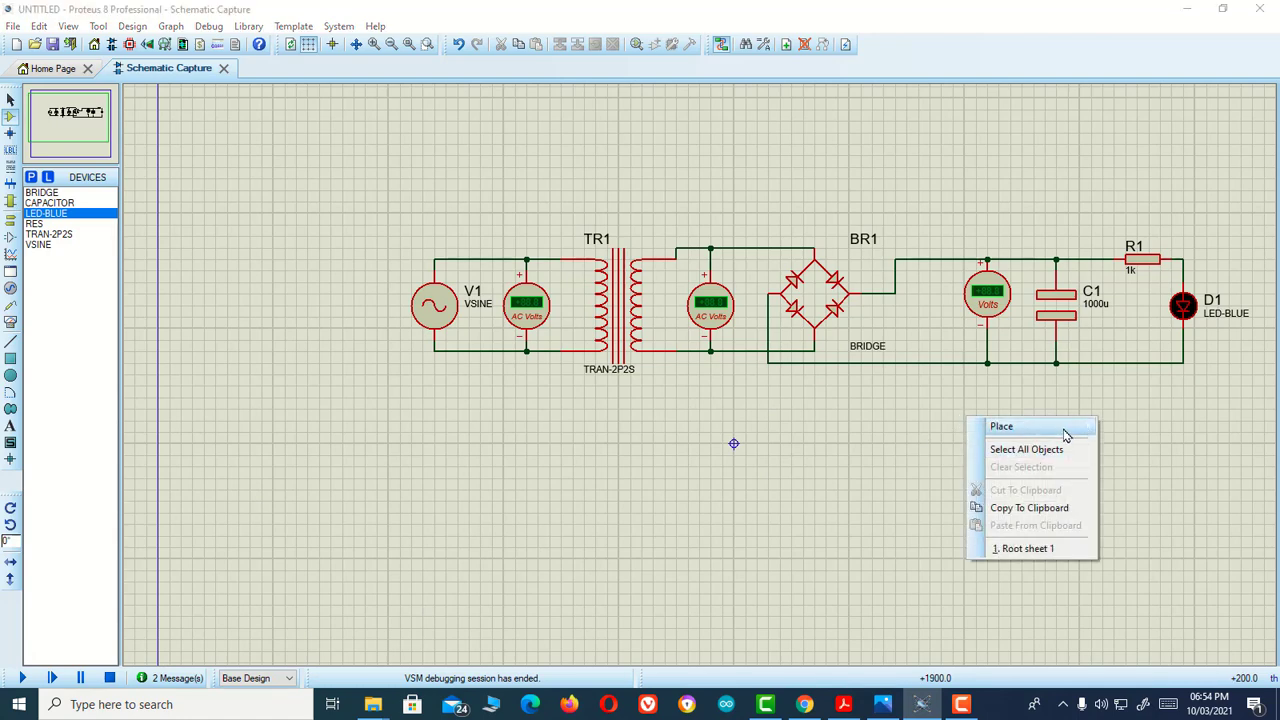
mouse_move(1065, 435)
mouse_move(1181, 181)
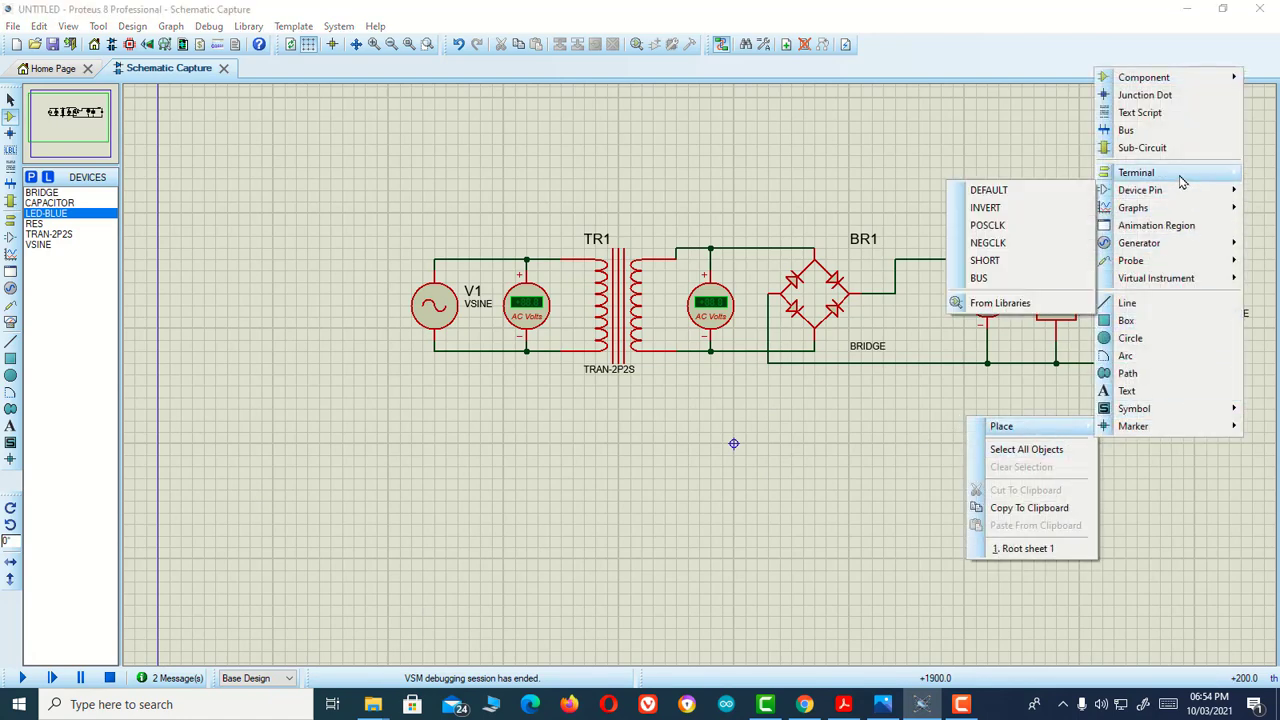
click(1040, 281)
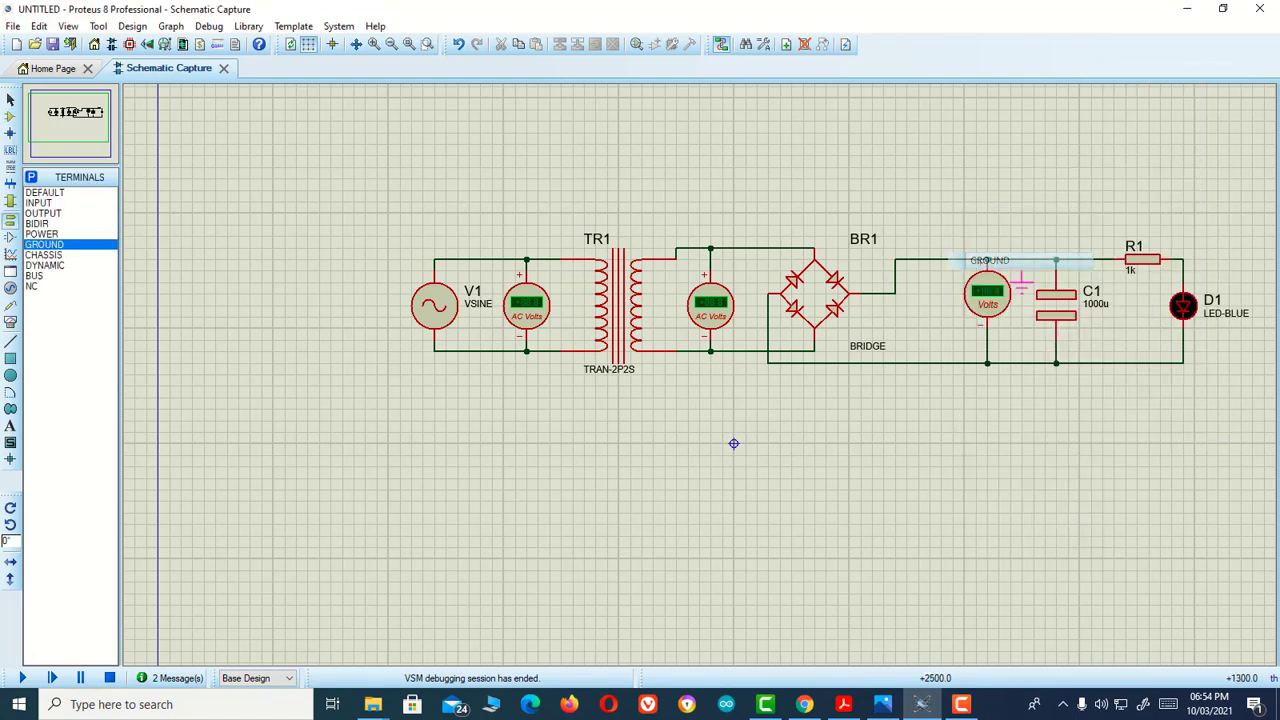
click(1078, 405)
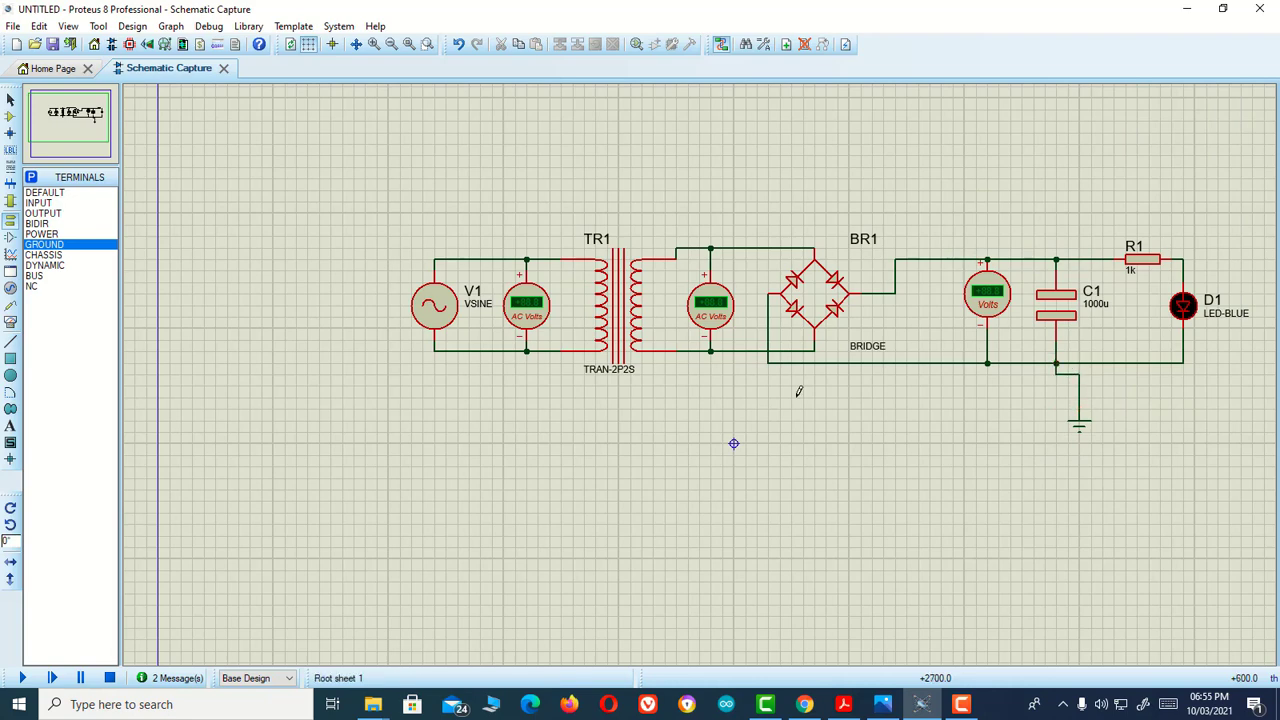
click(22, 678)
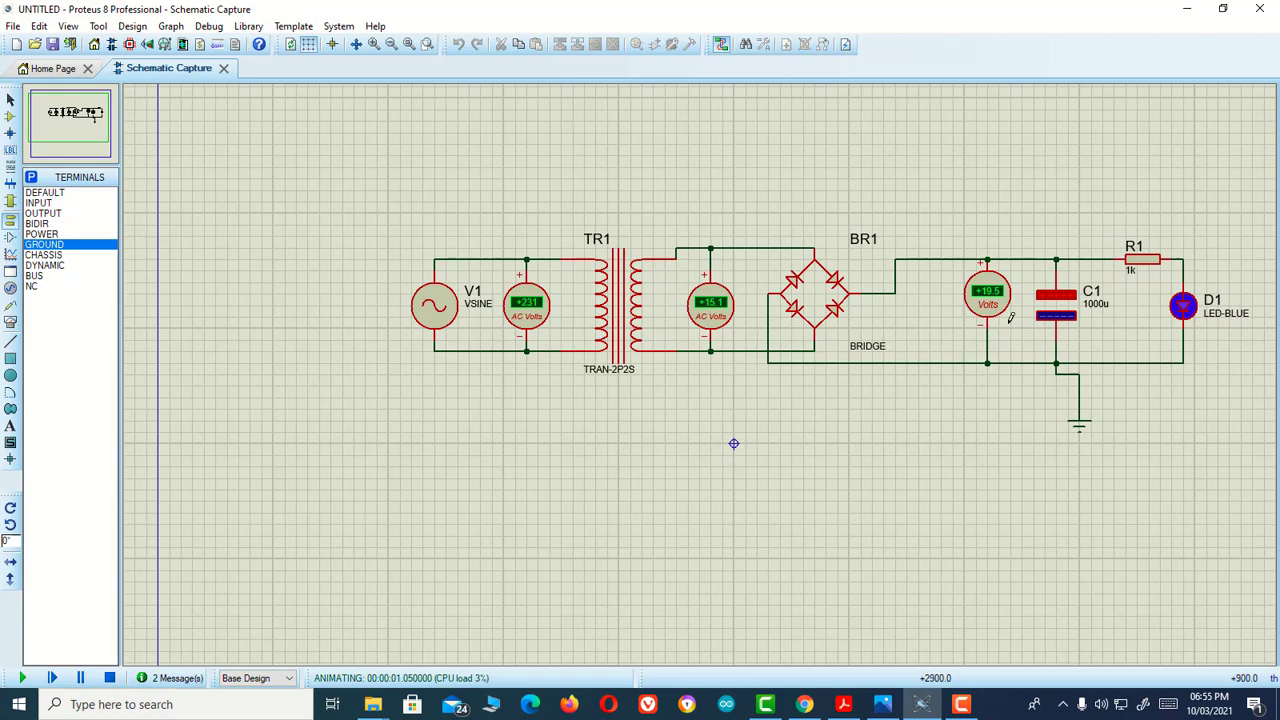
Stop the simulation, place an OSCILLOSCOPE below D1, and start a wire from channel A
scroll(1088, 320, down, 1)
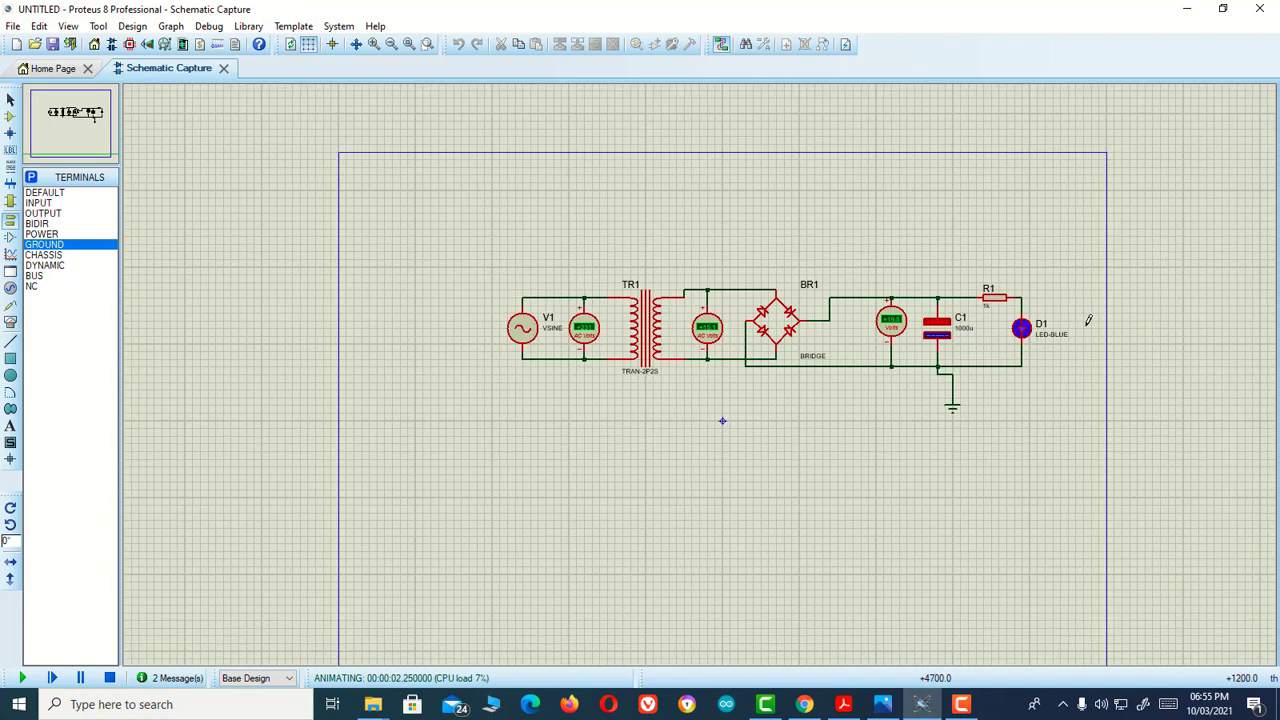
scroll(420, 406, up, 1)
scroll(506, 382, up, 1)
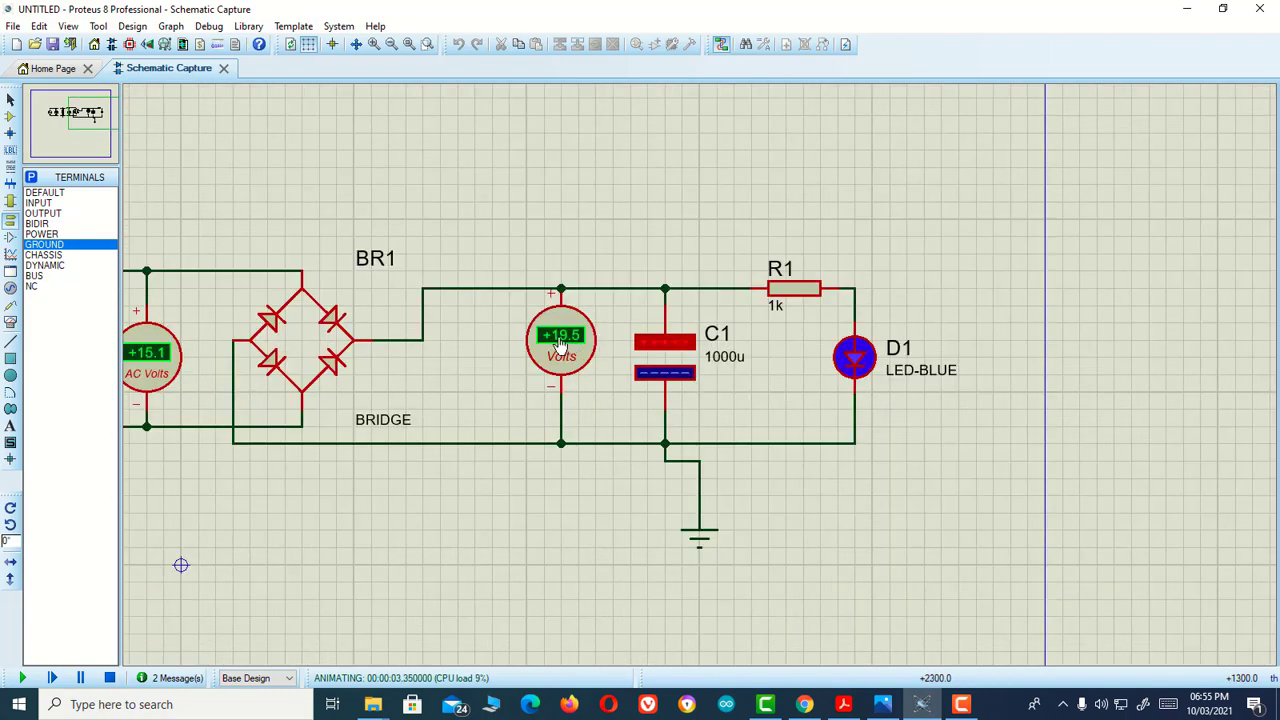
click(11, 323)
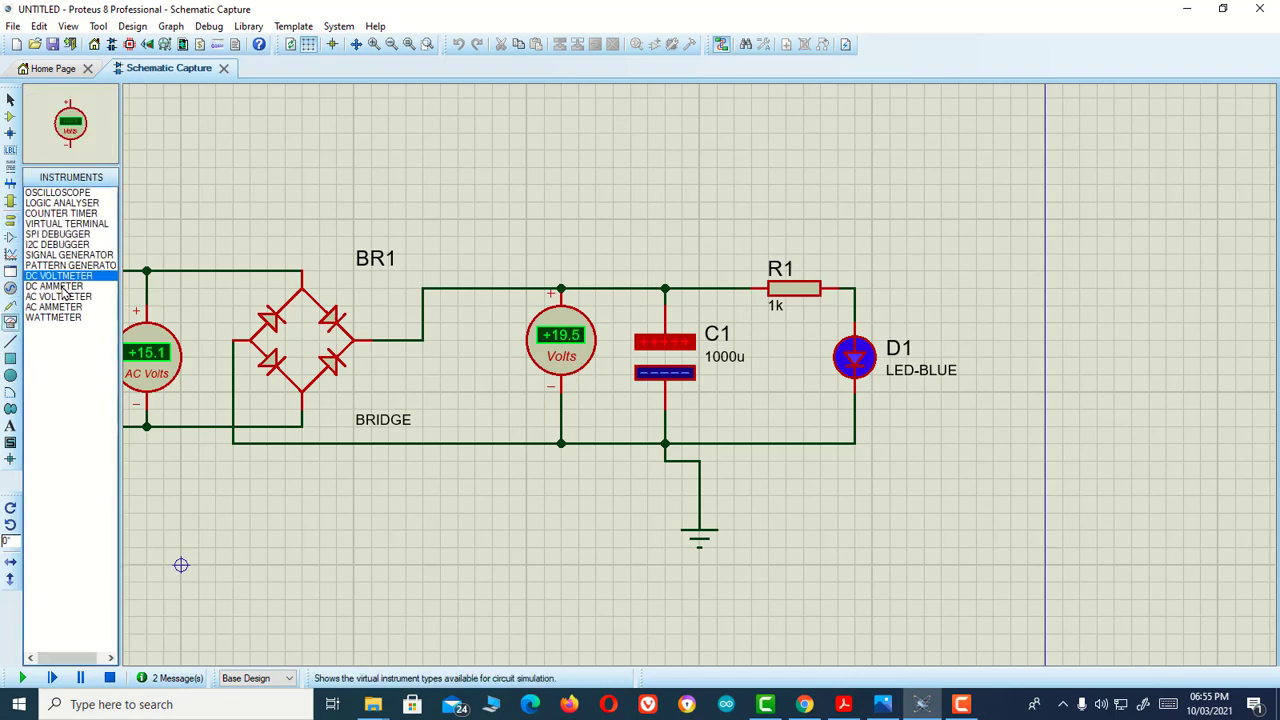
click(70, 194)
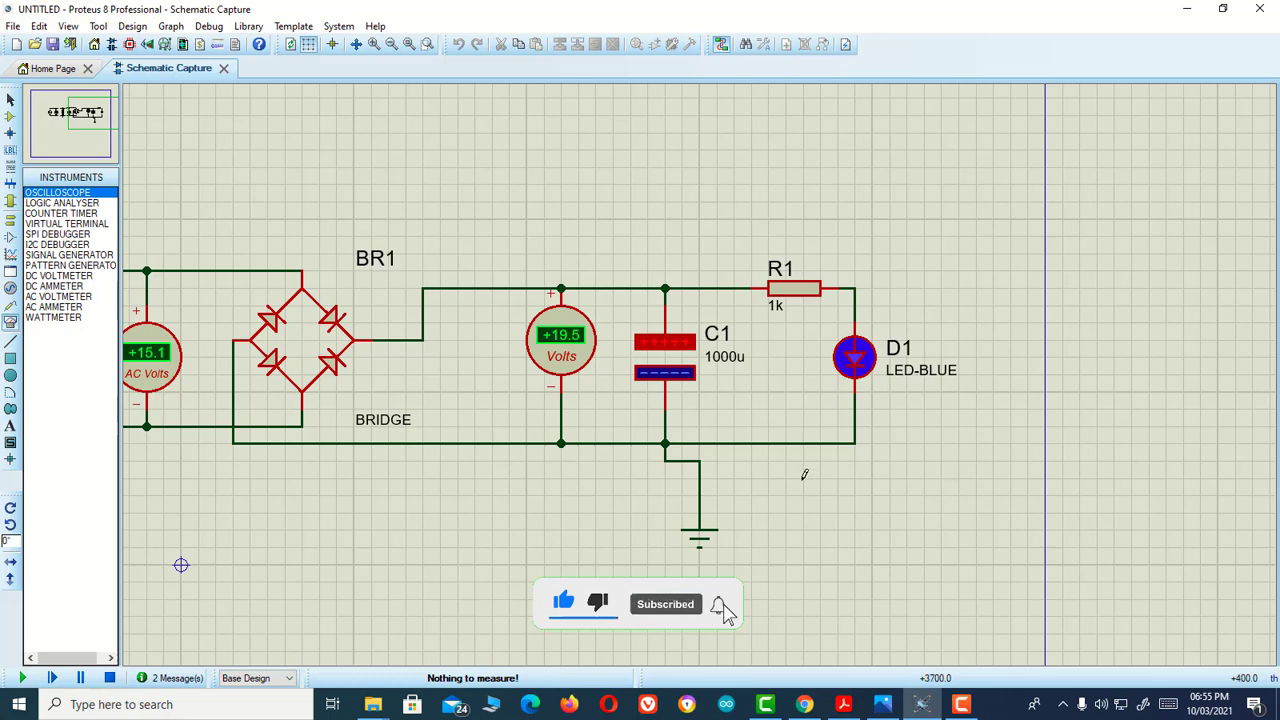
scroll(804, 474, down, 2)
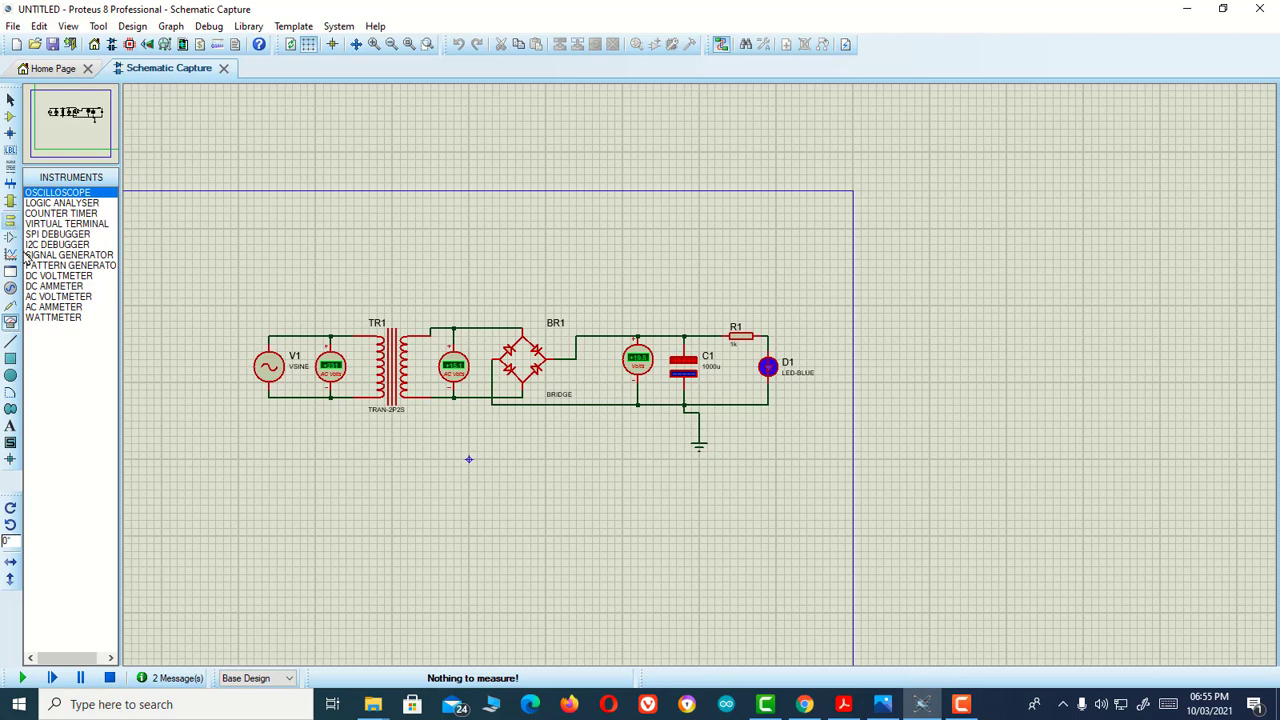
click(110, 678)
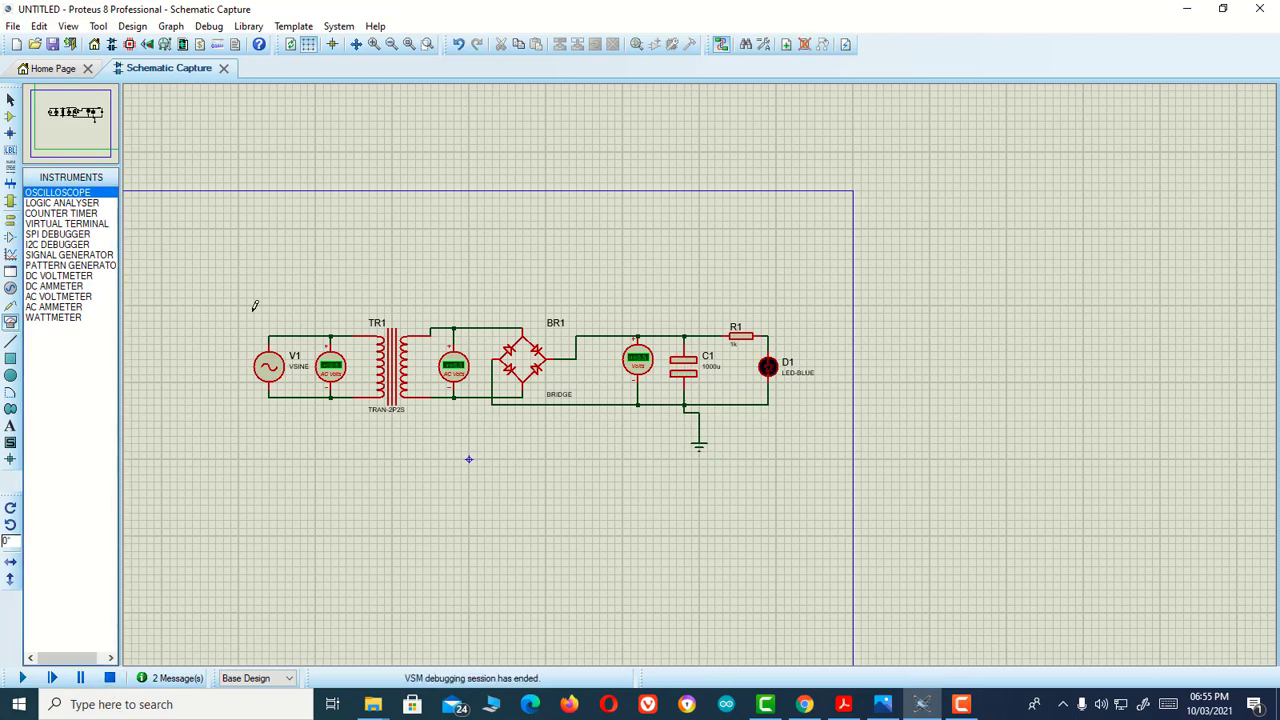
click(708, 575)
click(795, 490)
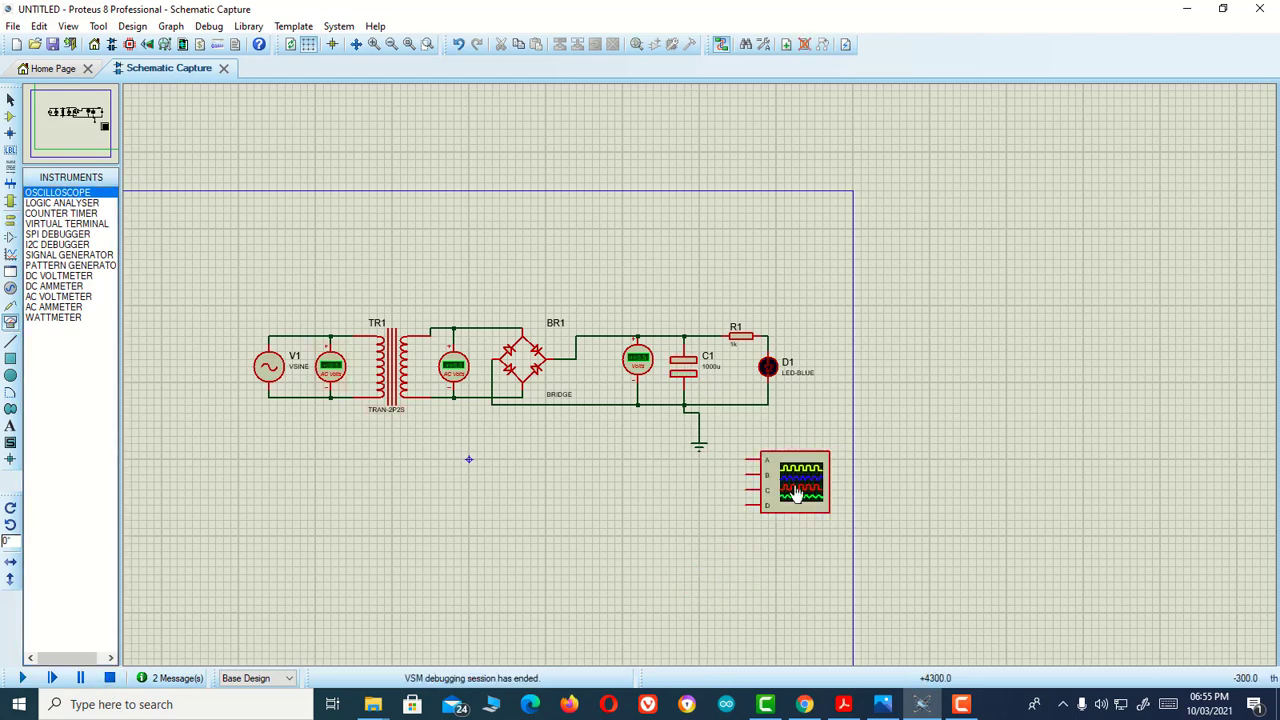
click(746, 459)
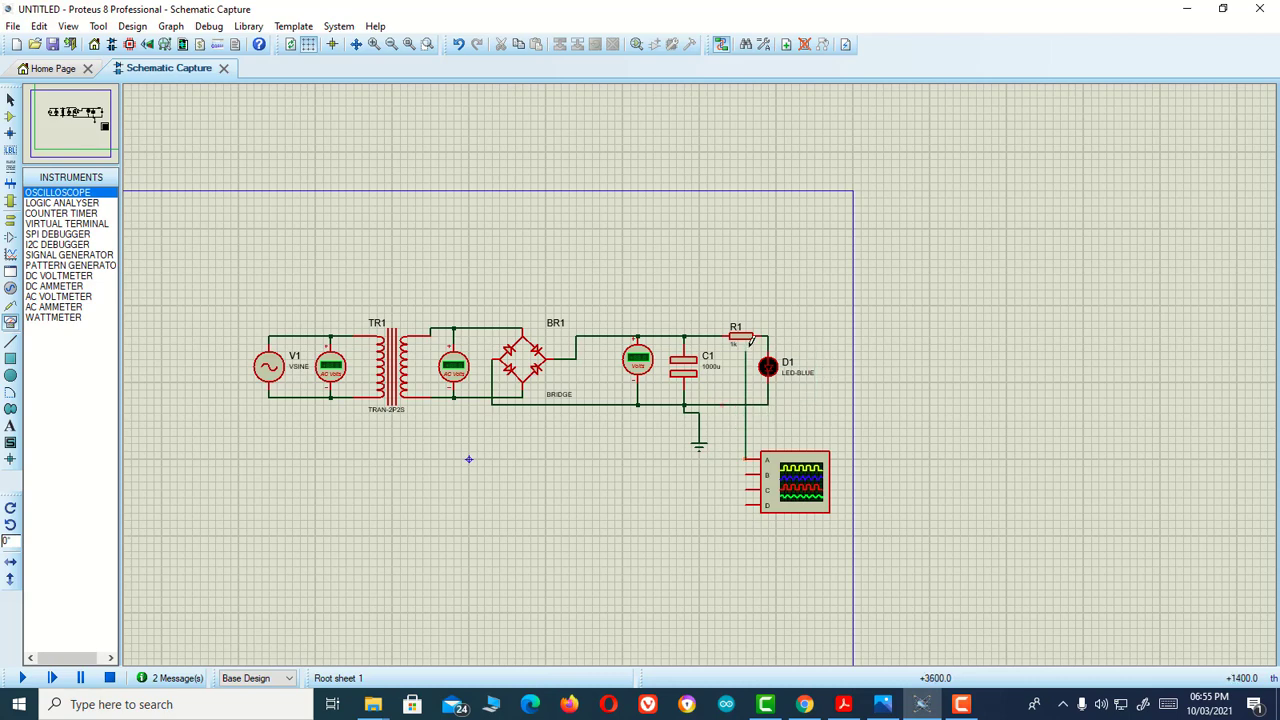
Wire scope channel A to the R1–D1 junction, then run and pause to freeze the traces
click(756, 340)
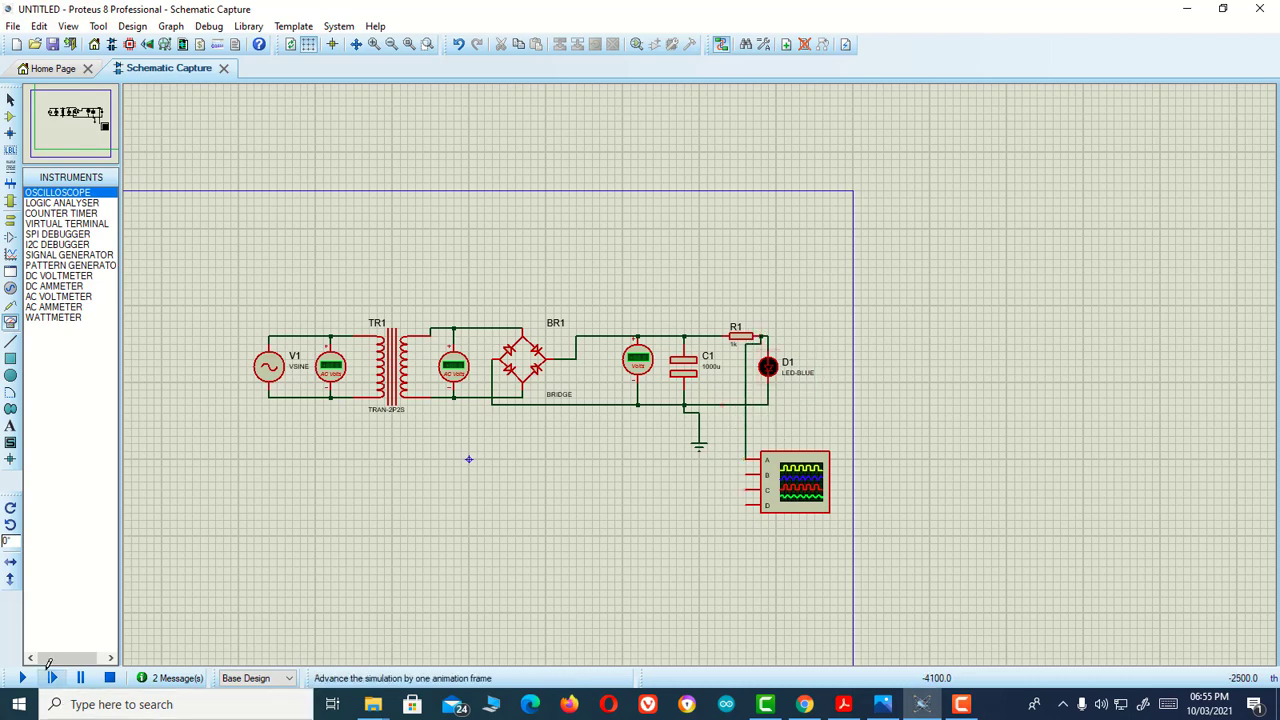
click(22, 678)
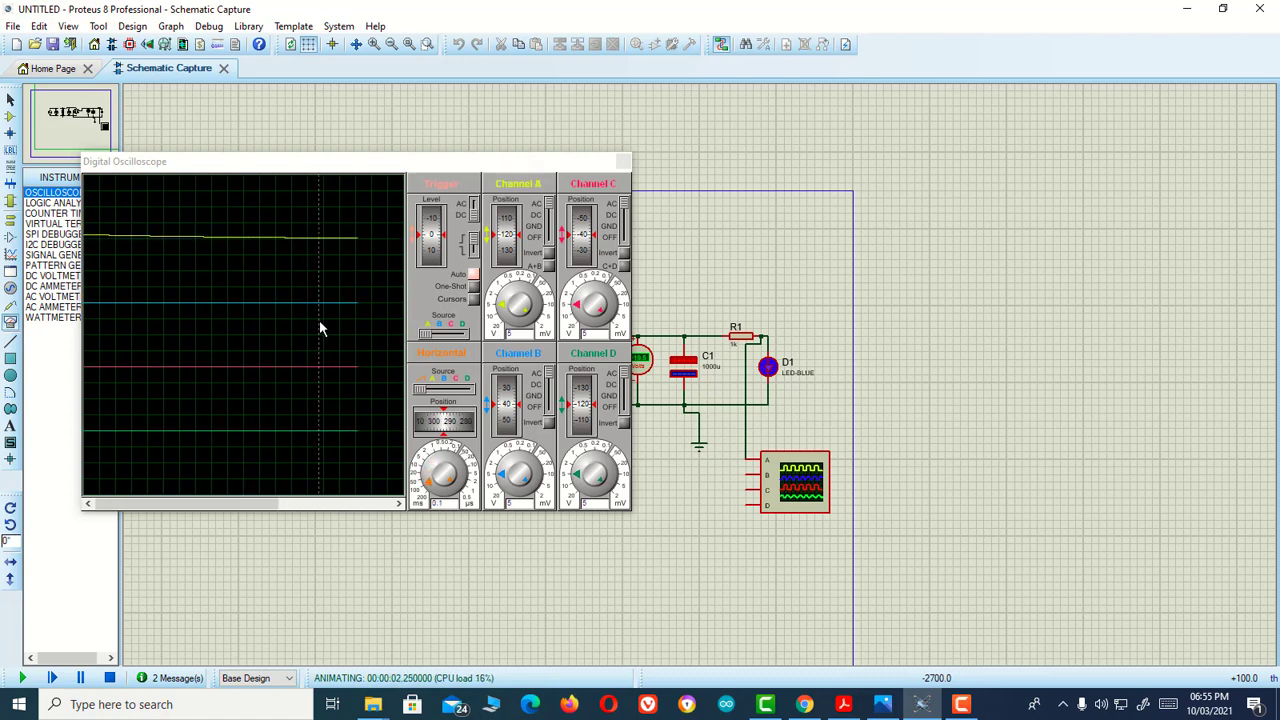
click(80, 678)
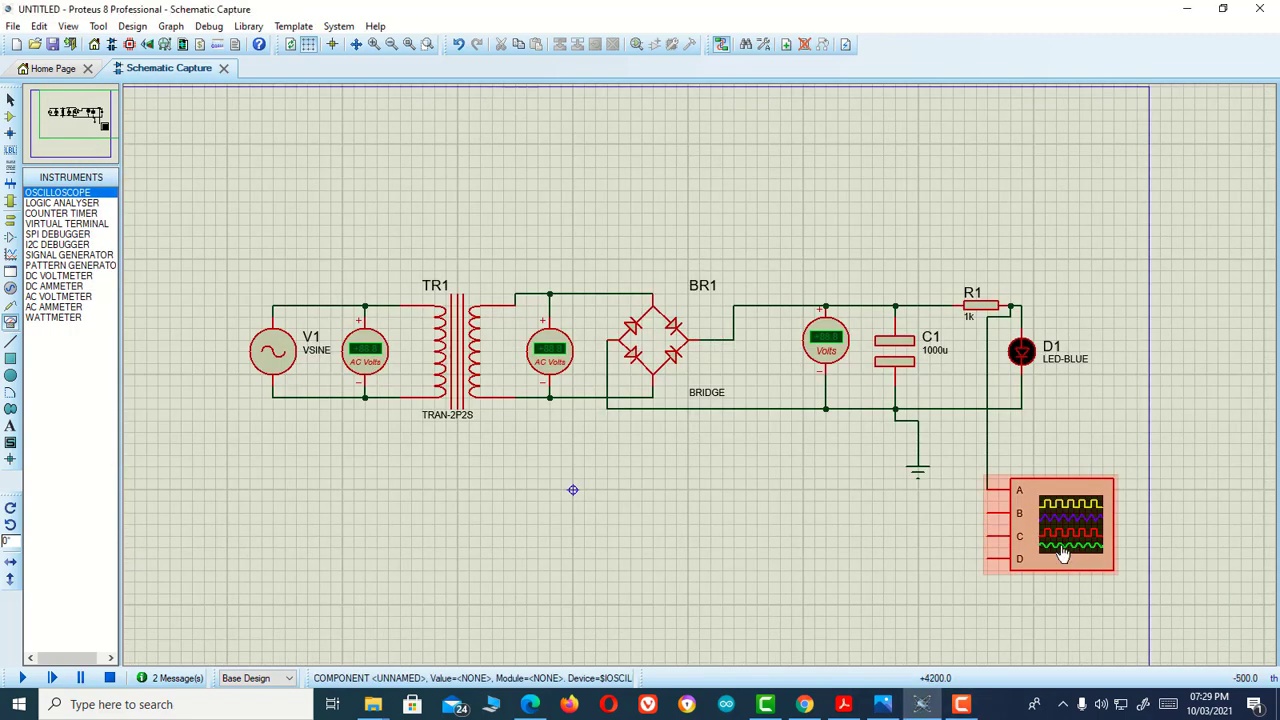
click(1050, 530)
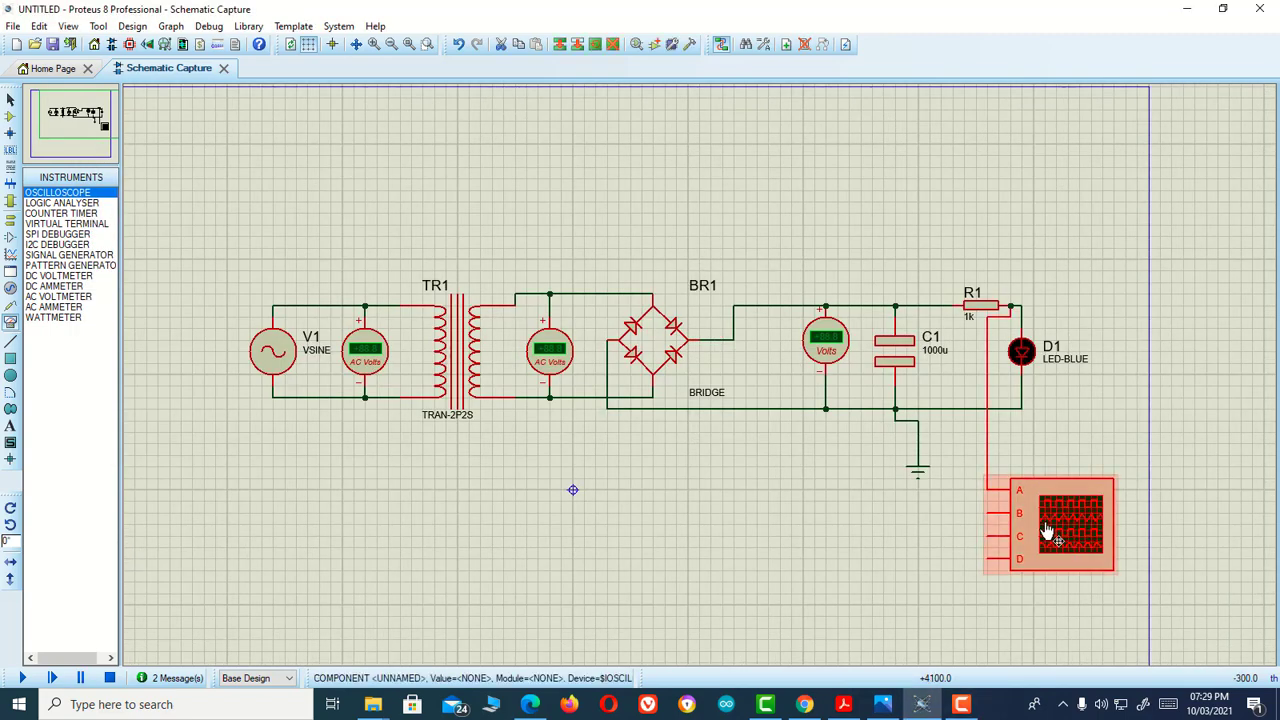
Delete the oscilloscope, the C1–R1 wire and the bottom wire to D1
key(Delete)
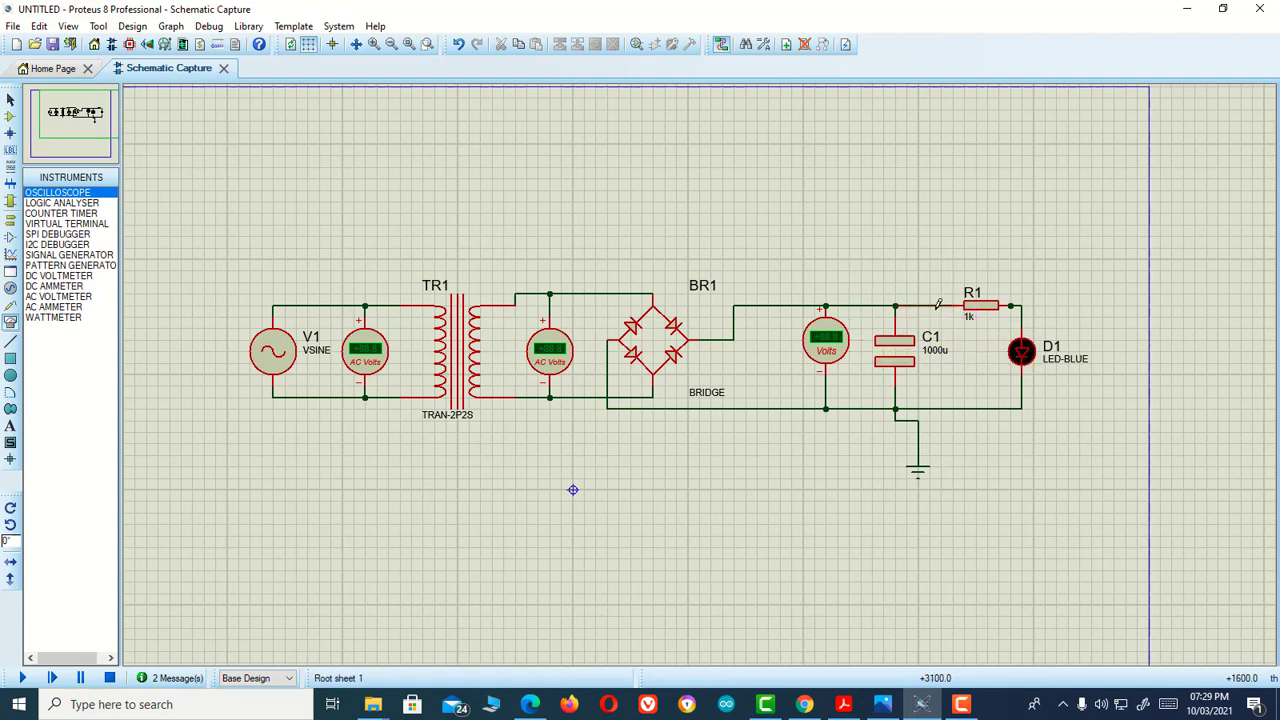
right_click(938, 304)
click(1005, 349)
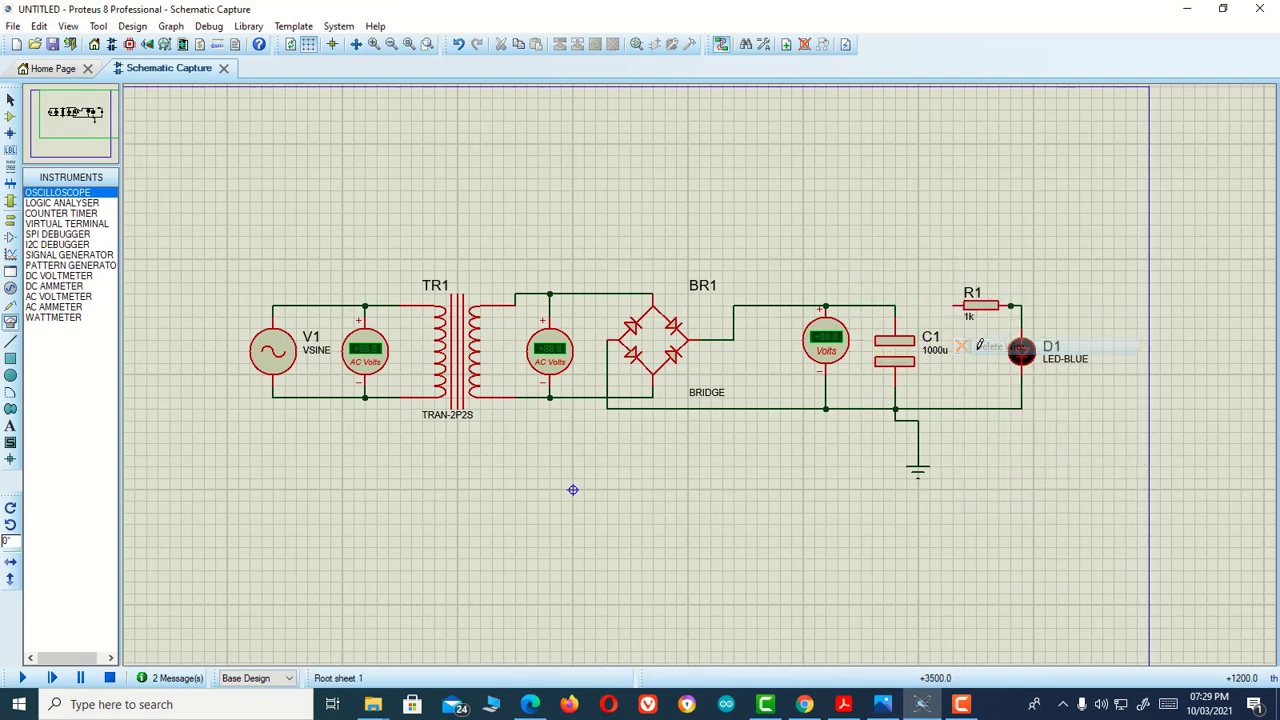
right_click(964, 407)
click(978, 449)
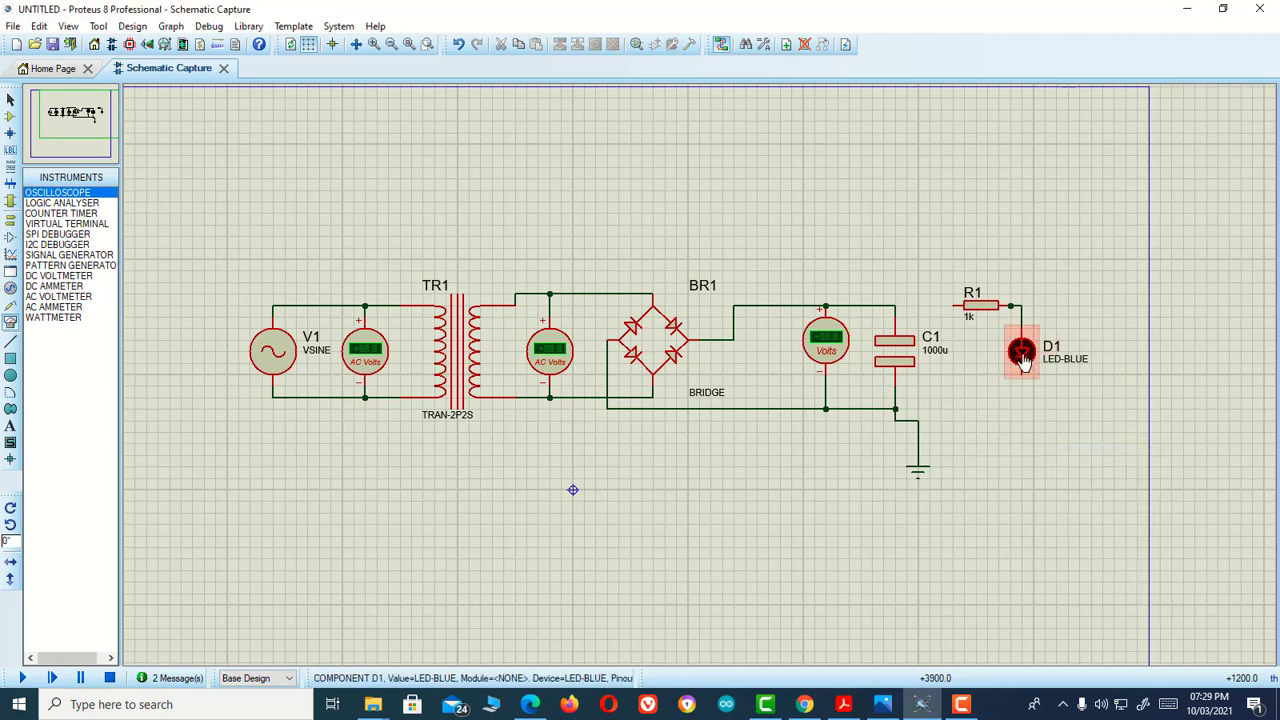
Move the blue LED D1 lower on the sheet
right_click(990, 303)
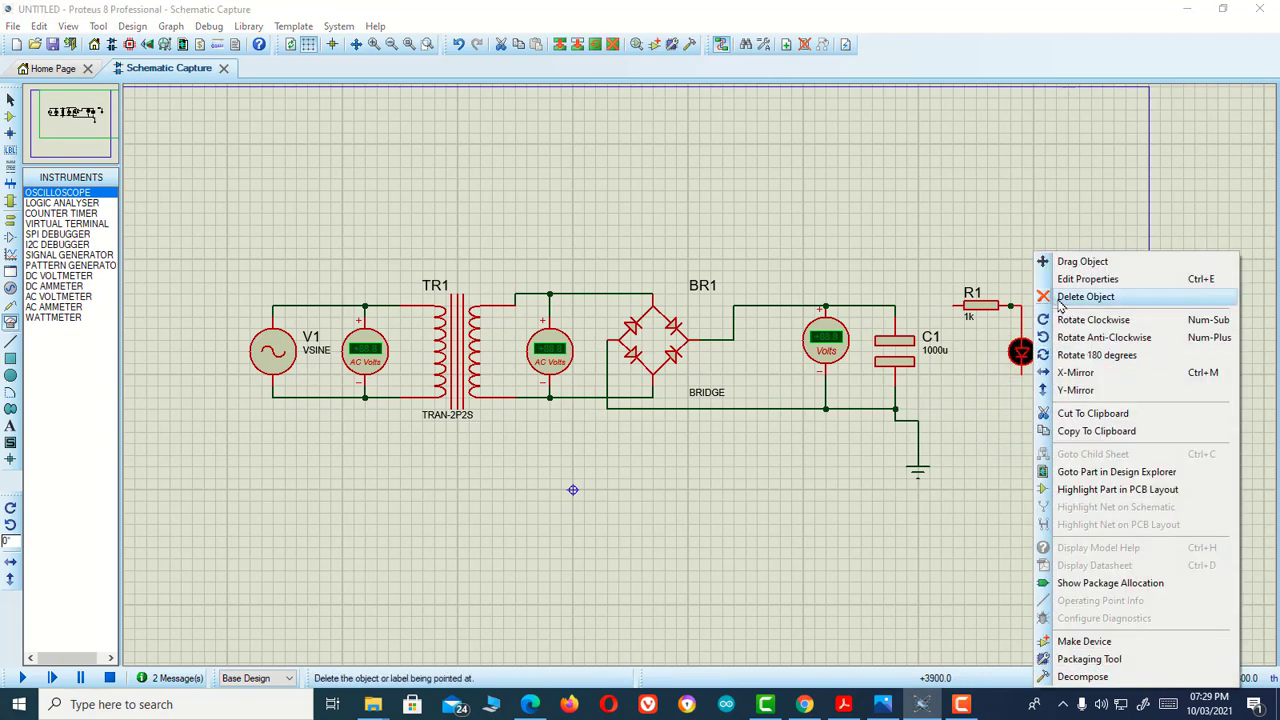
click(1000, 263)
click(1020, 350)
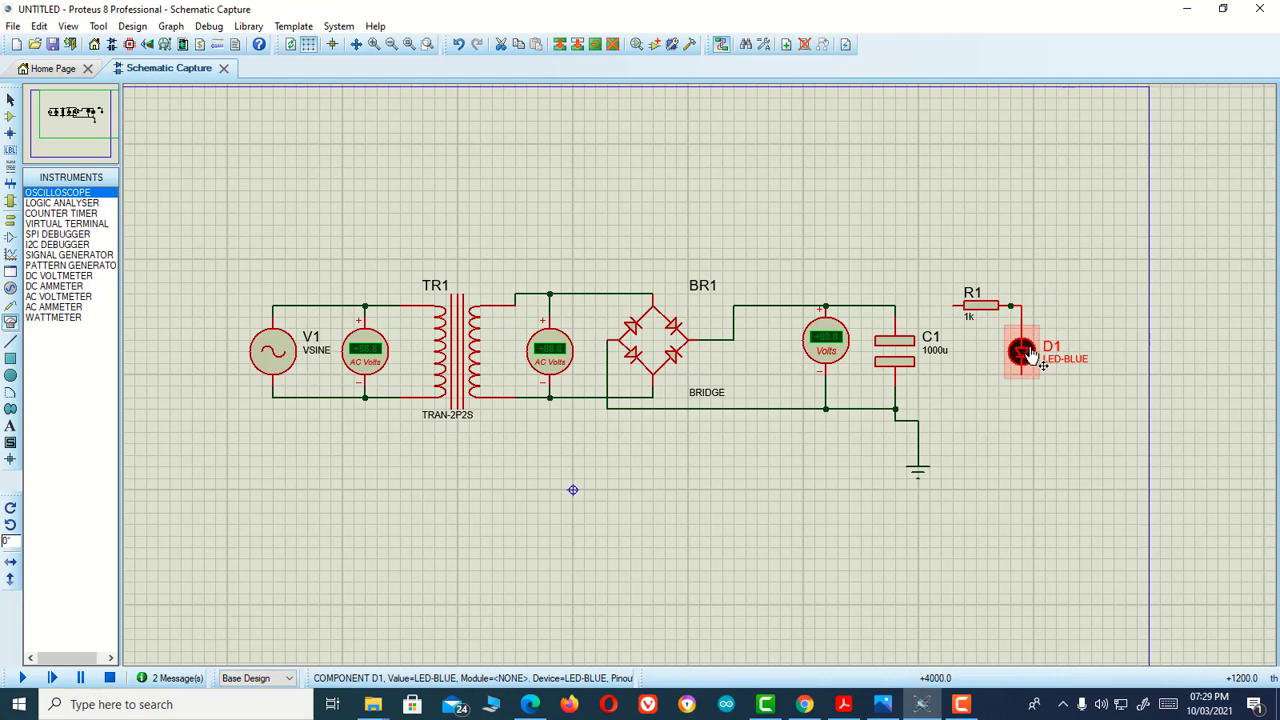
right_click(1012, 350)
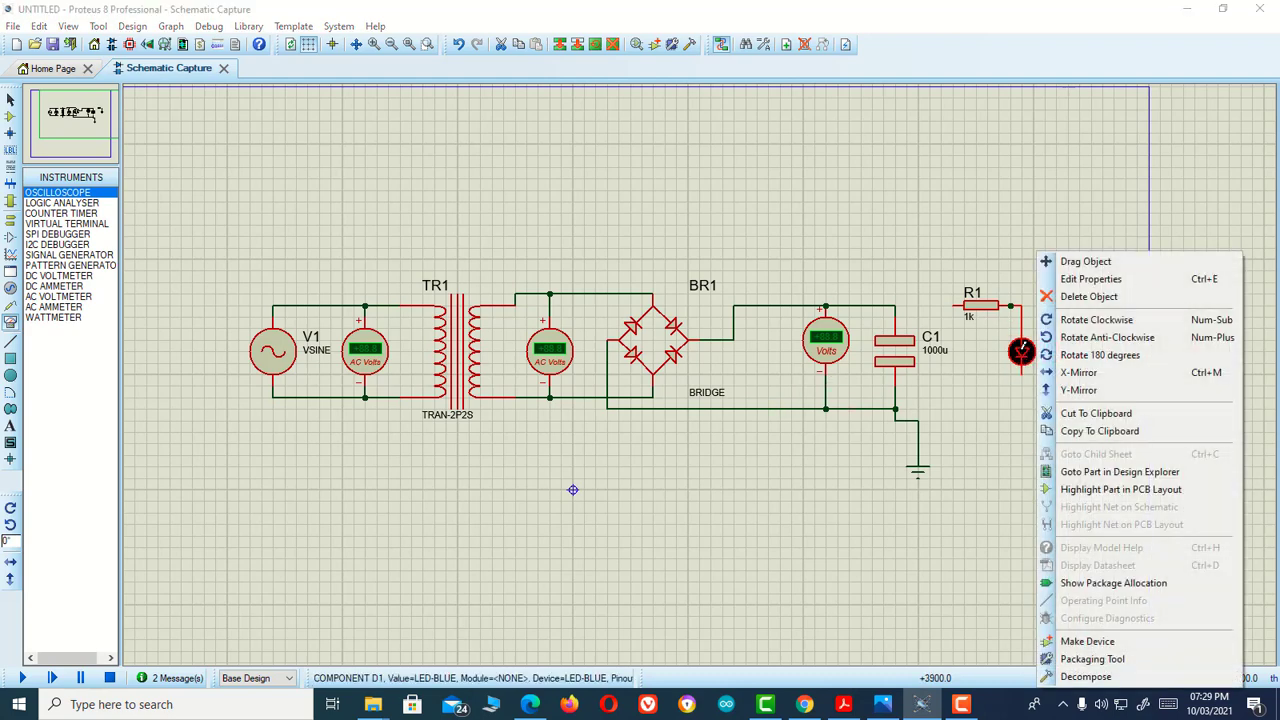
click(1050, 260)
click(1090, 408)
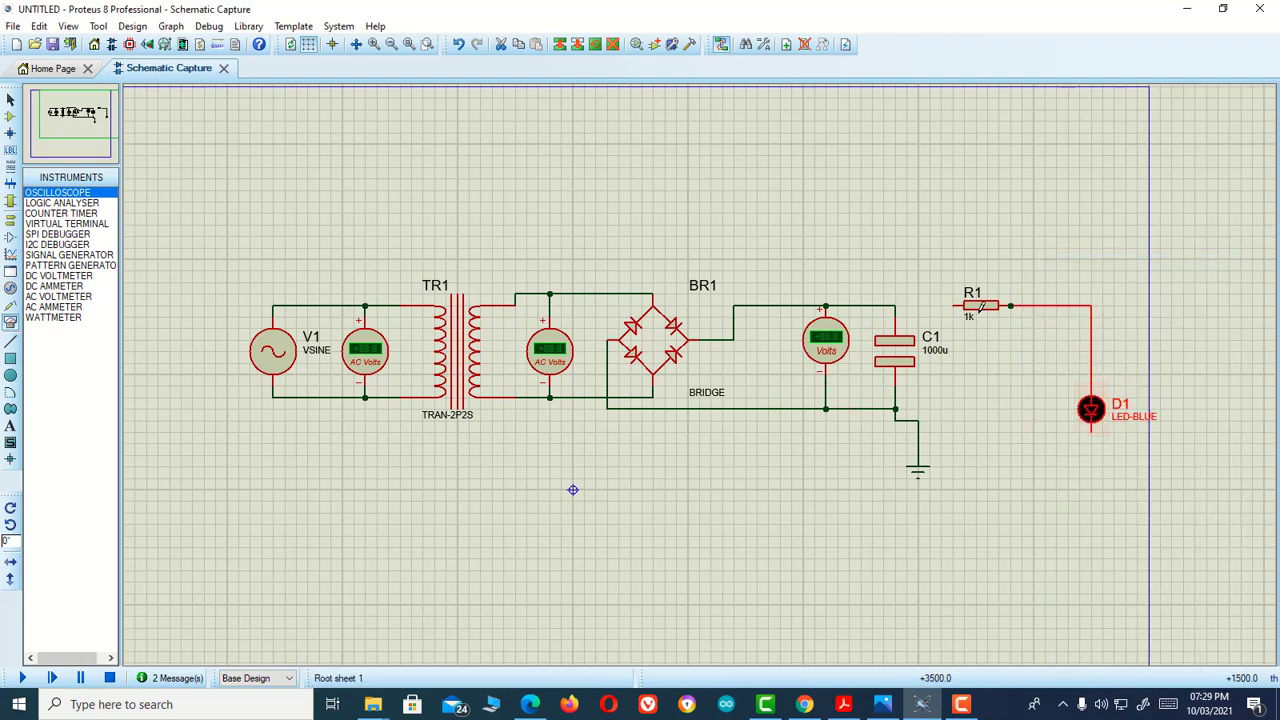
Move resistor R1 further right, above D1
right_click(982, 306)
click(984, 306)
right_click(990, 306)
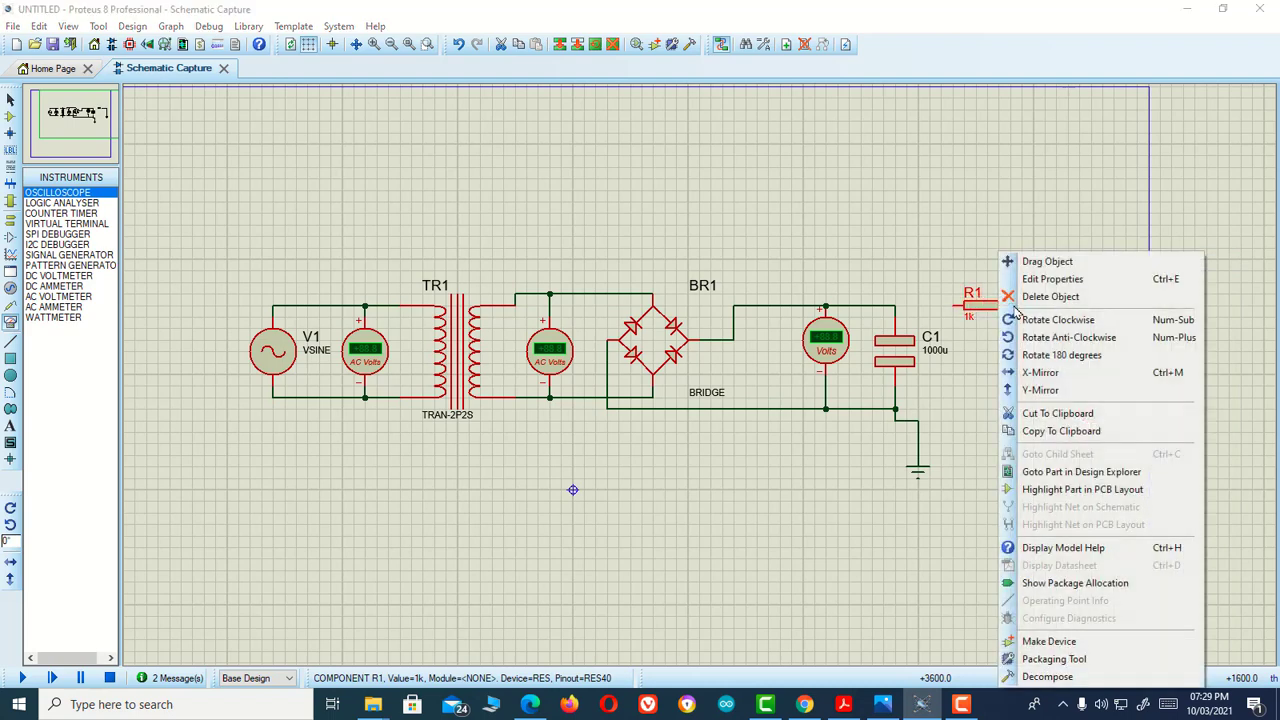
click(1065, 262)
click(1045, 302)
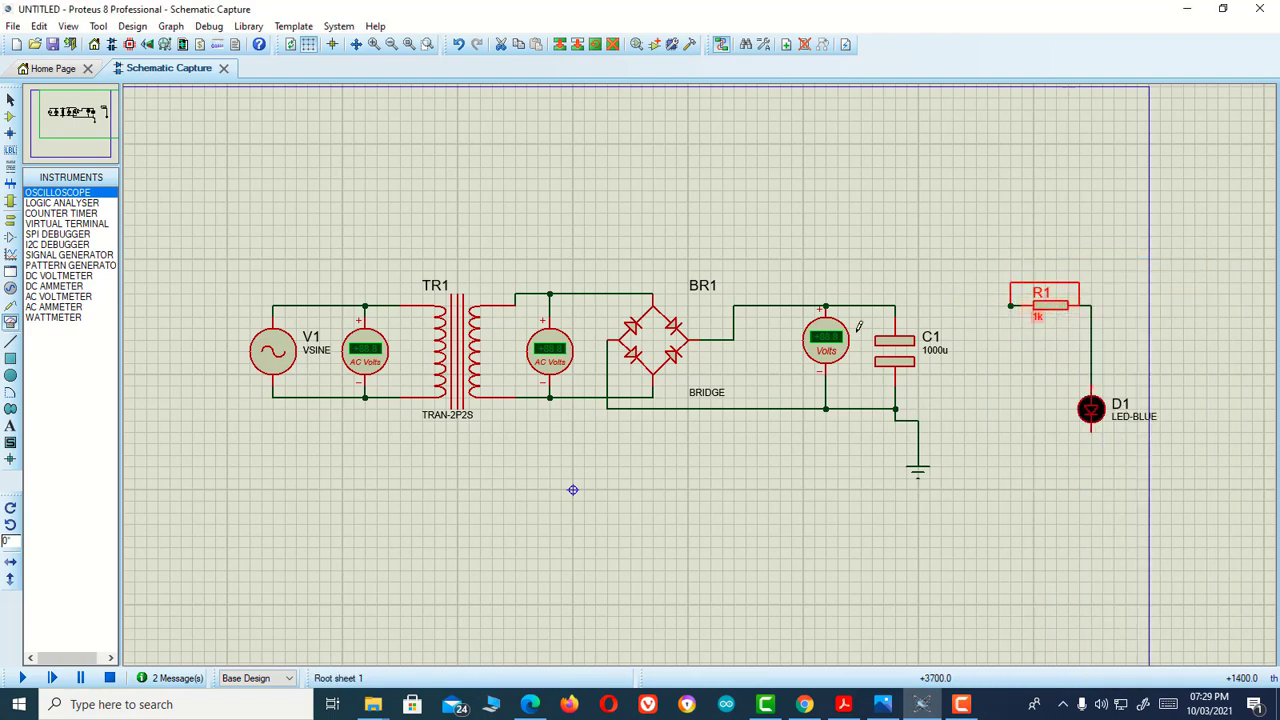
Search the library for 7805 and add the 7805 regulator to the devices list
click(10, 116)
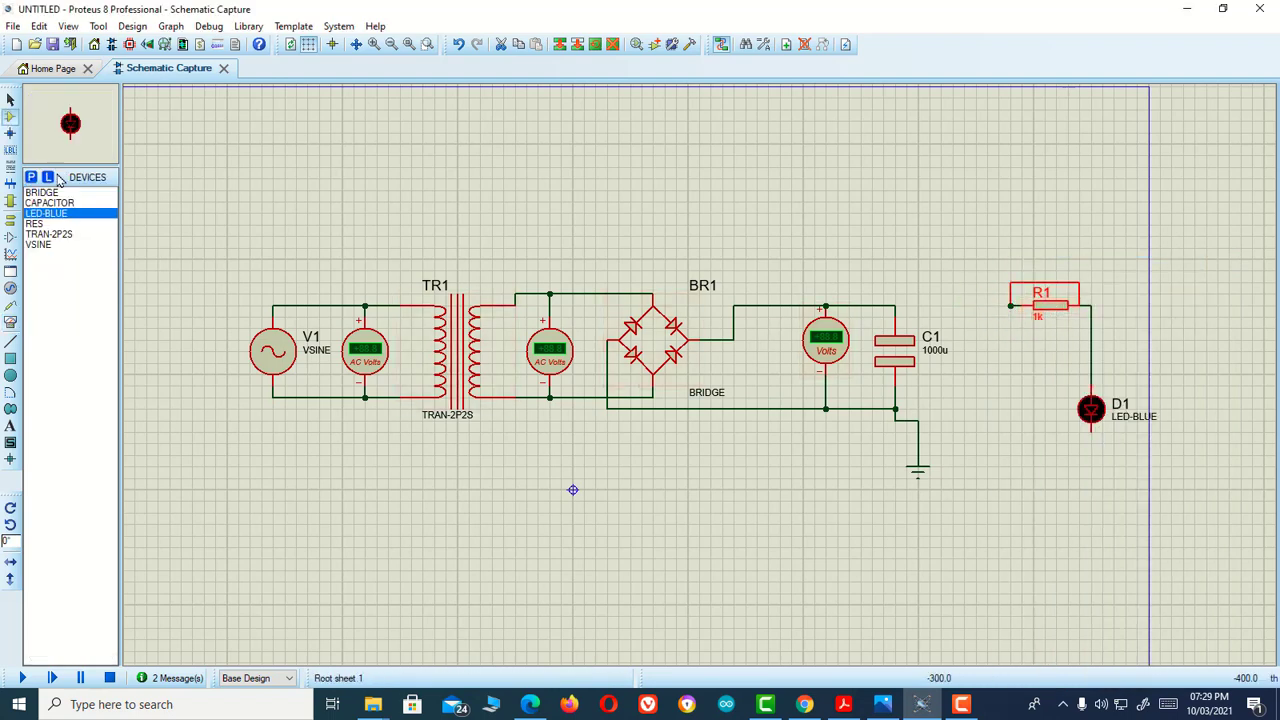
click(31, 178)
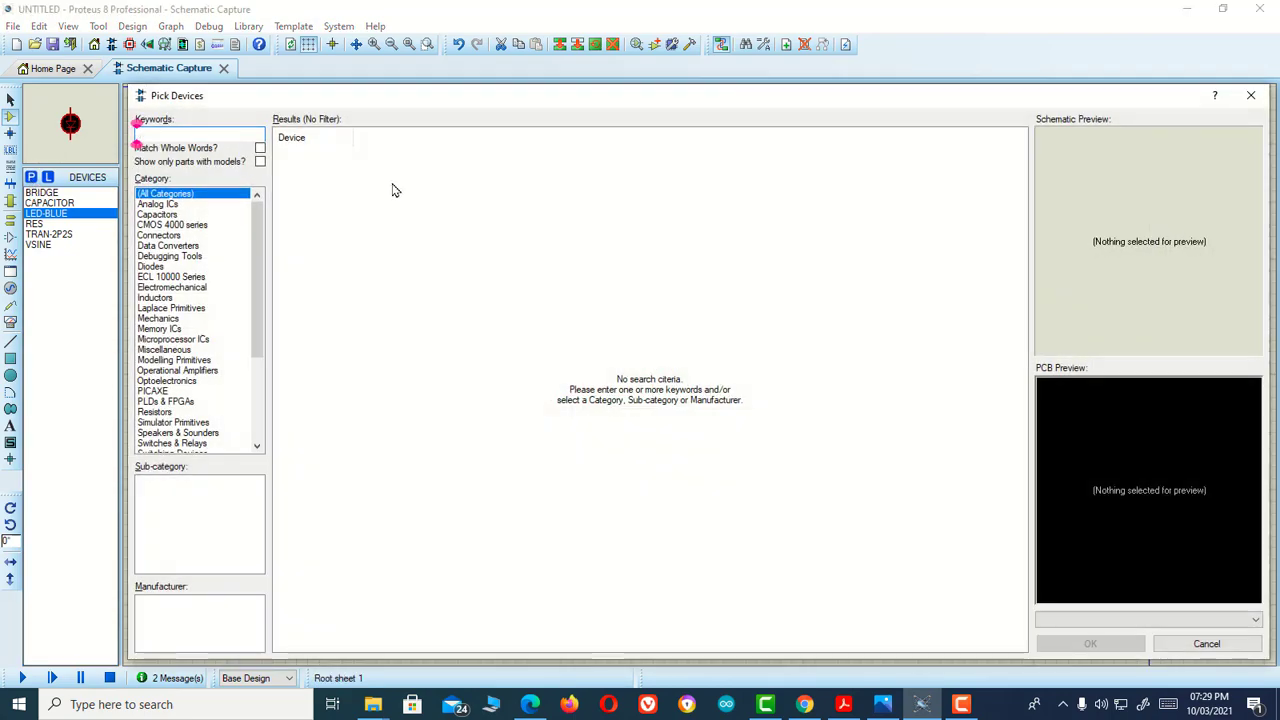
text(7805)
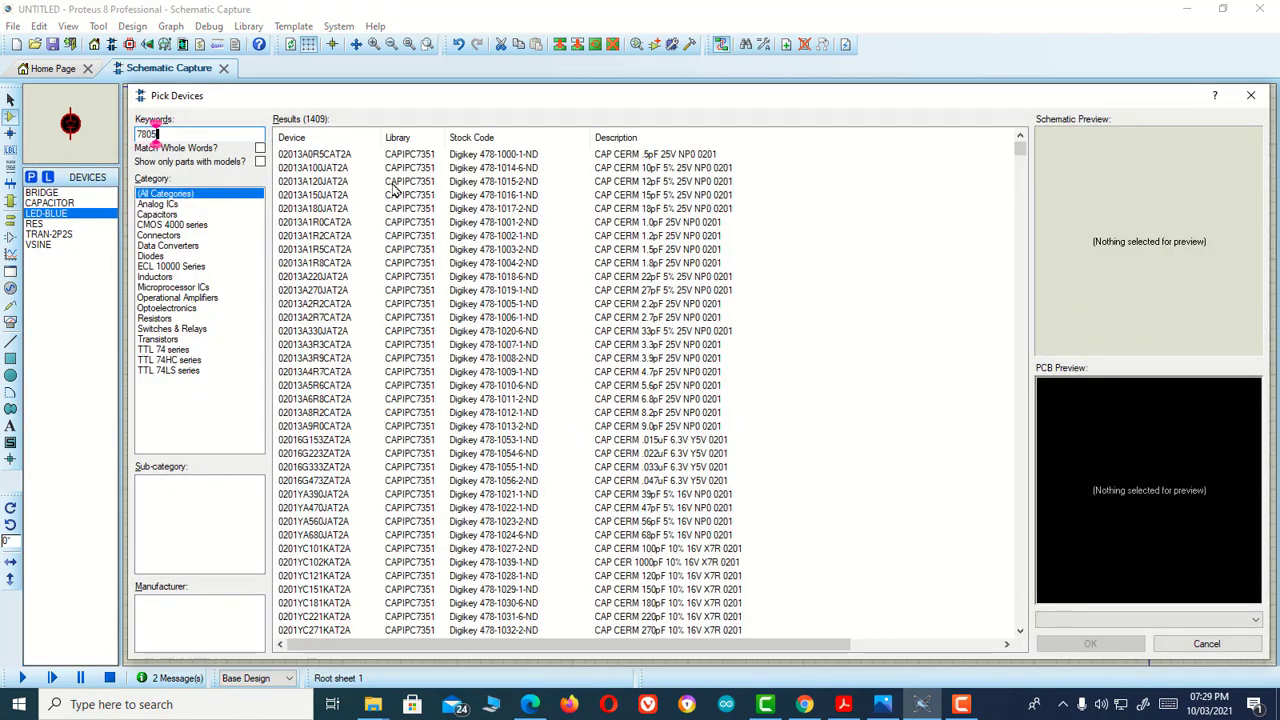
click(334, 155)
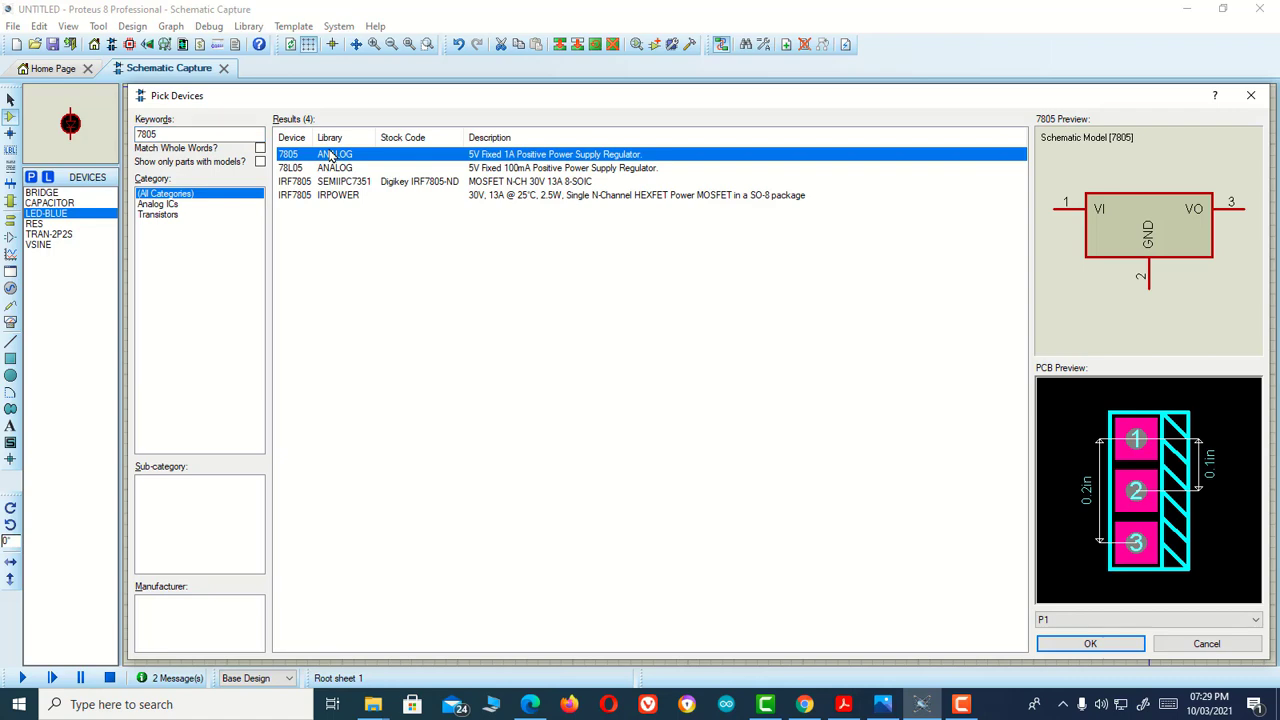
double_click(334, 155)
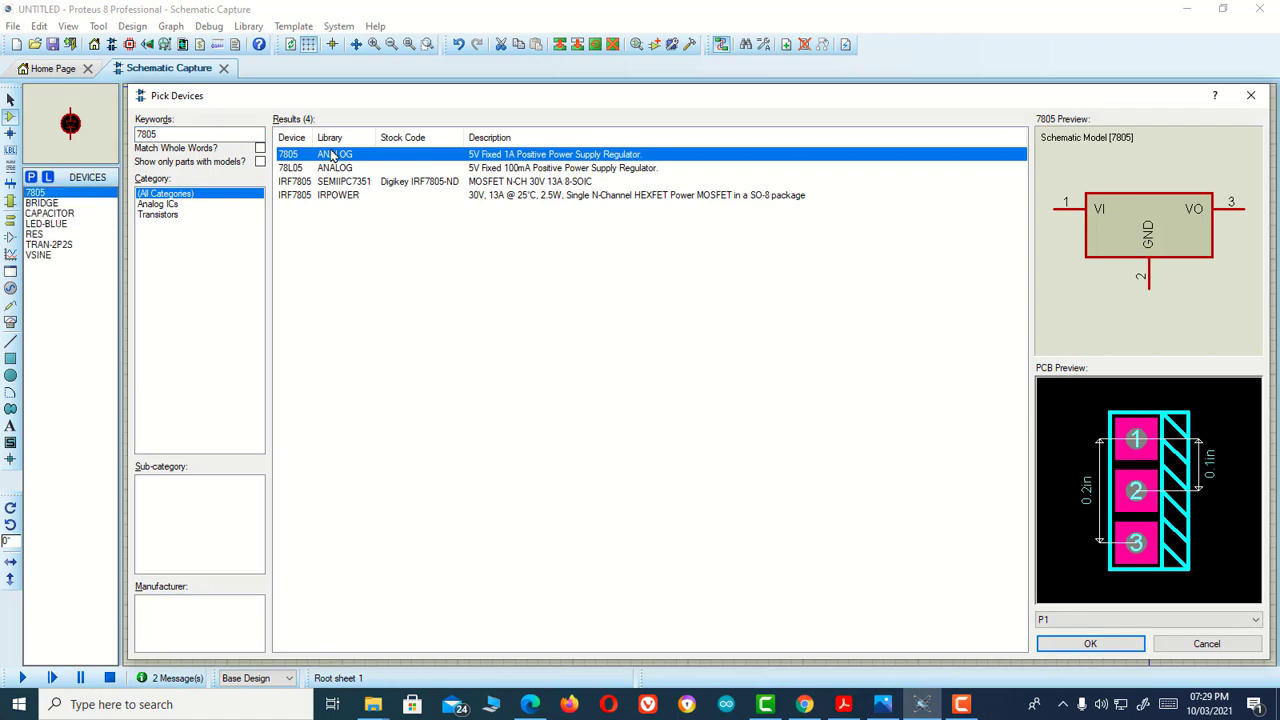
click(1090, 643)
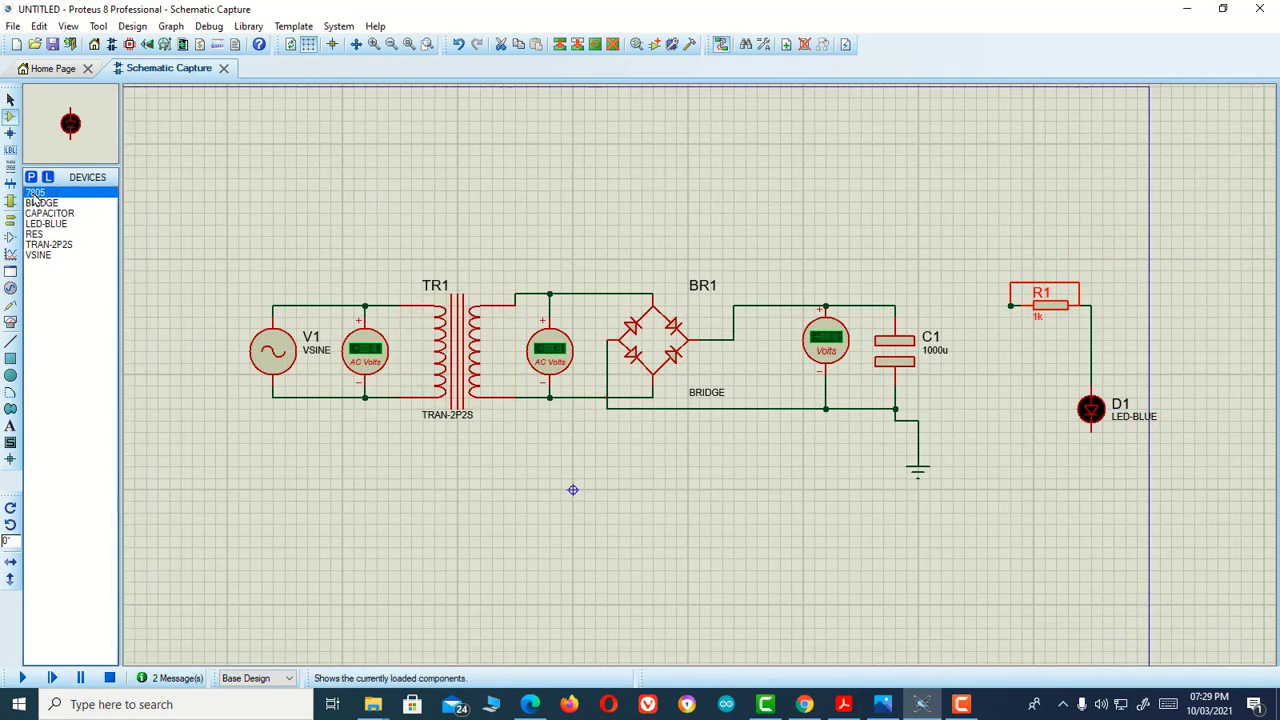
Place regulator U1 above R1 and delete the stray wire over R1
click(965, 298)
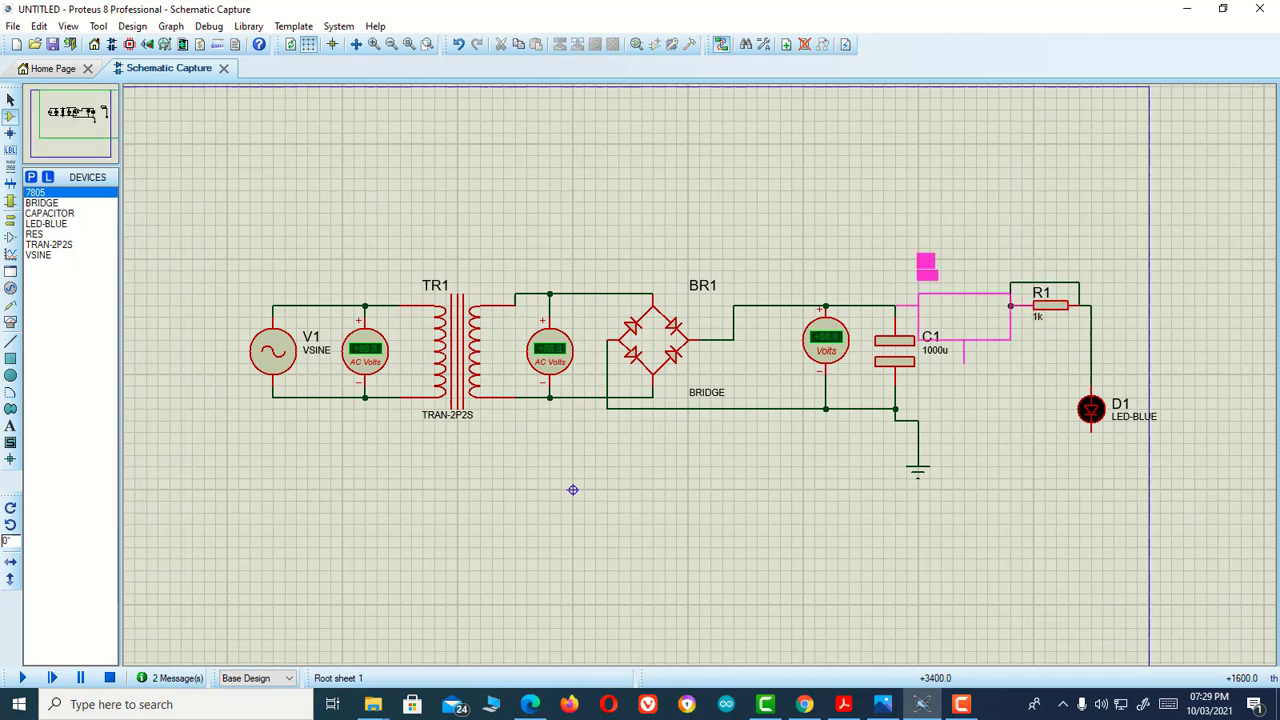
click(964, 220)
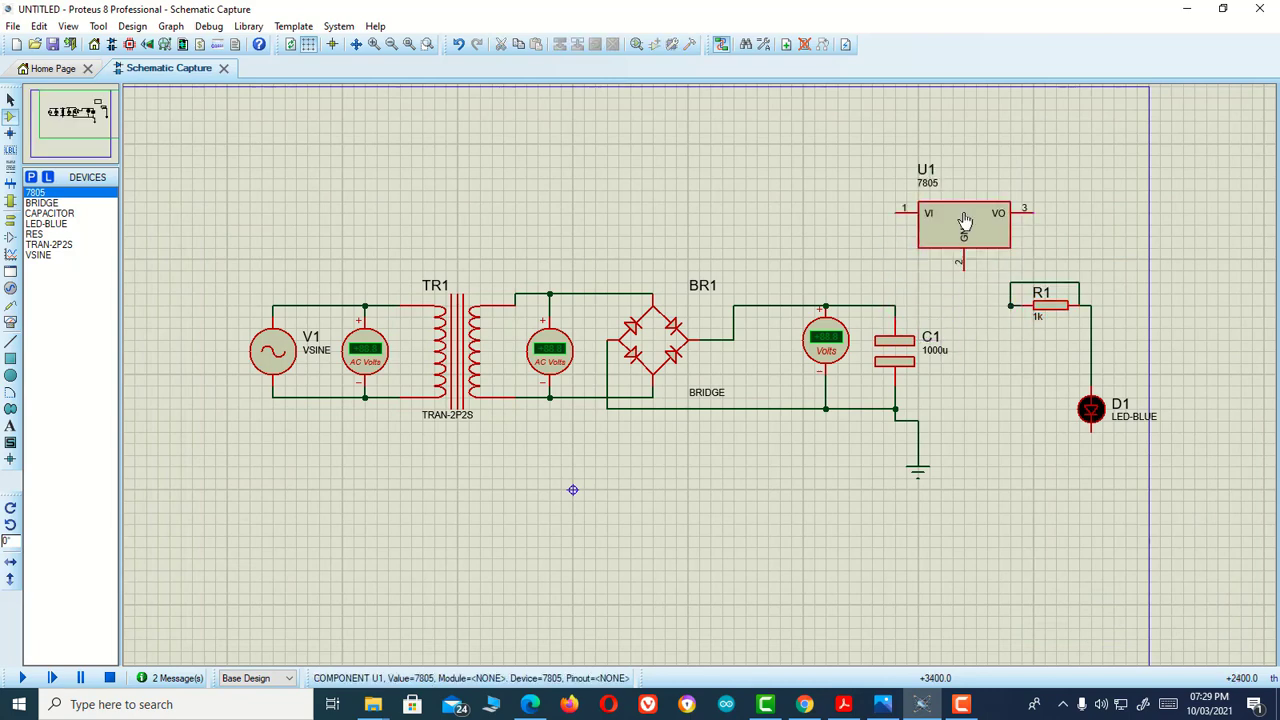
right_click(1052, 282)
click(1095, 317)
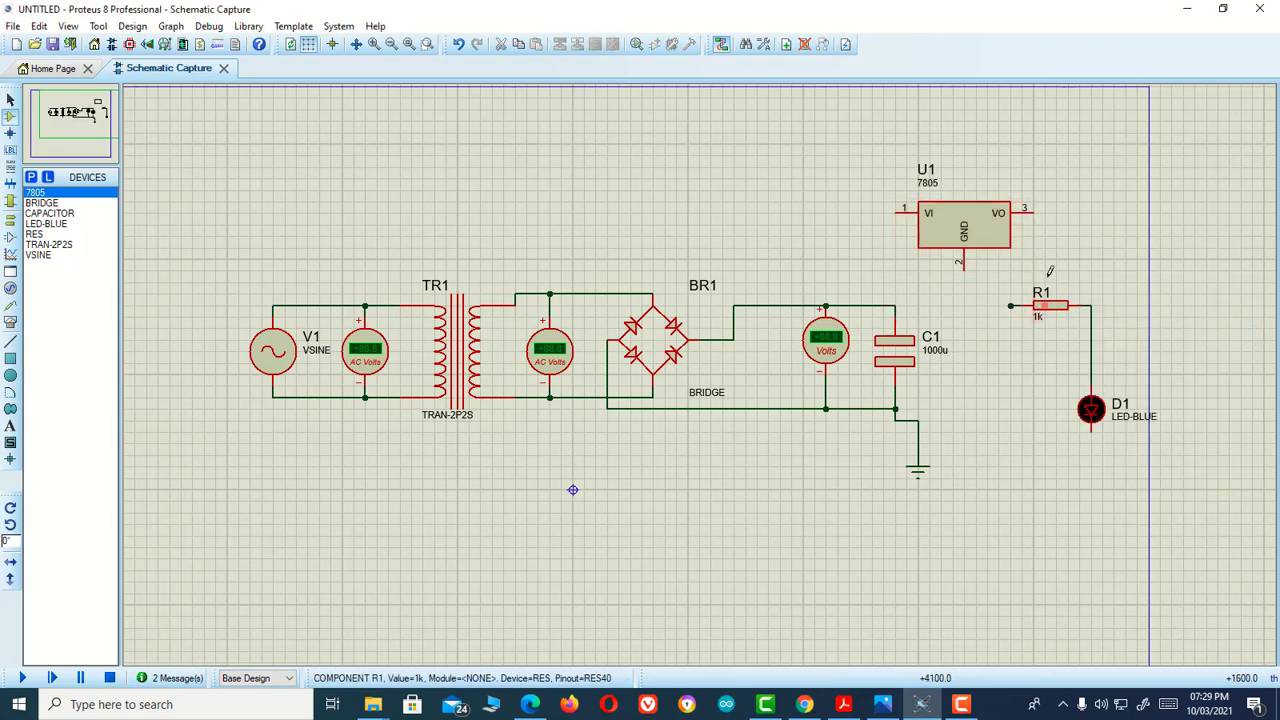
Wire U1's GND to the ground line and D1, and VI to C1's top wire
click(1037, 211)
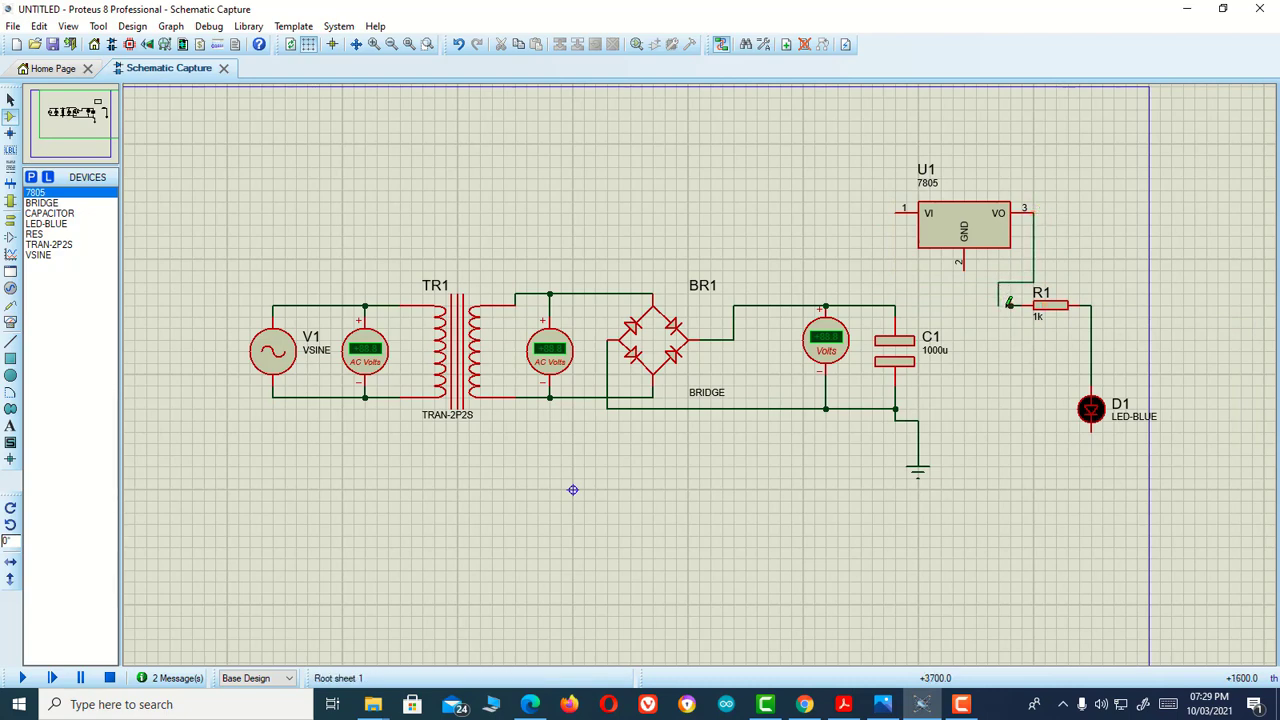
click(963, 263)
click(919, 421)
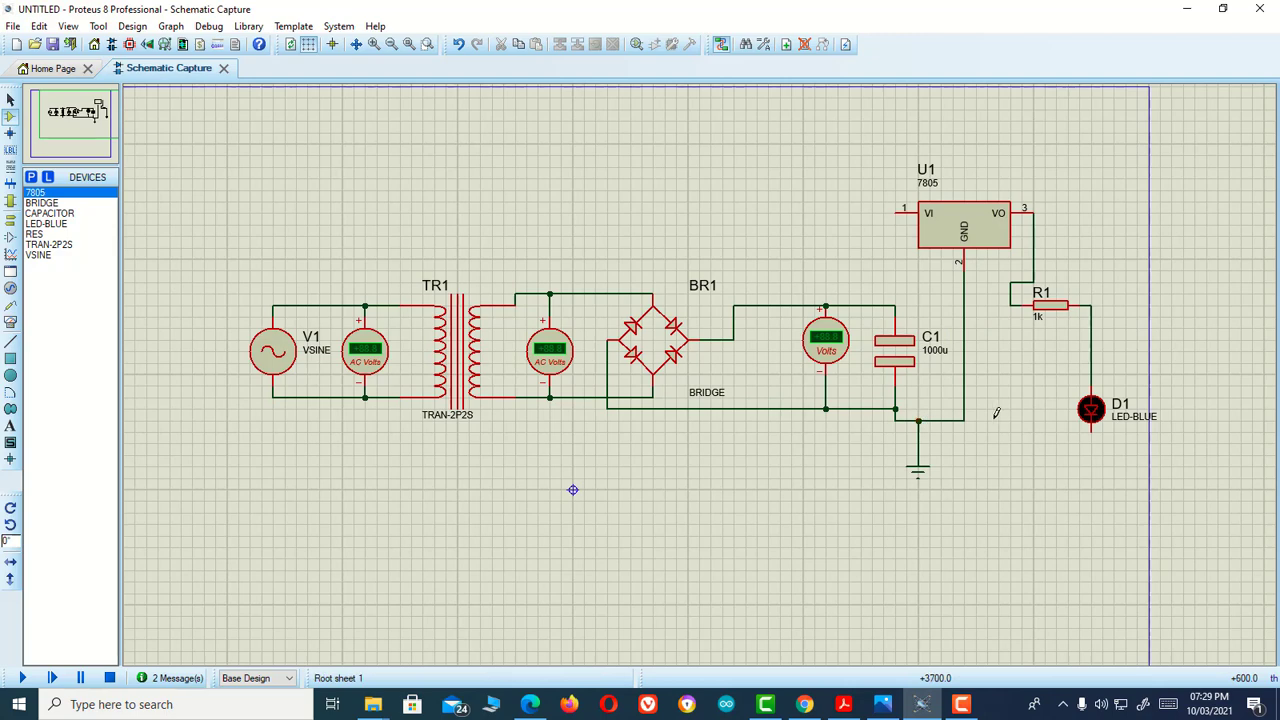
click(964, 421)
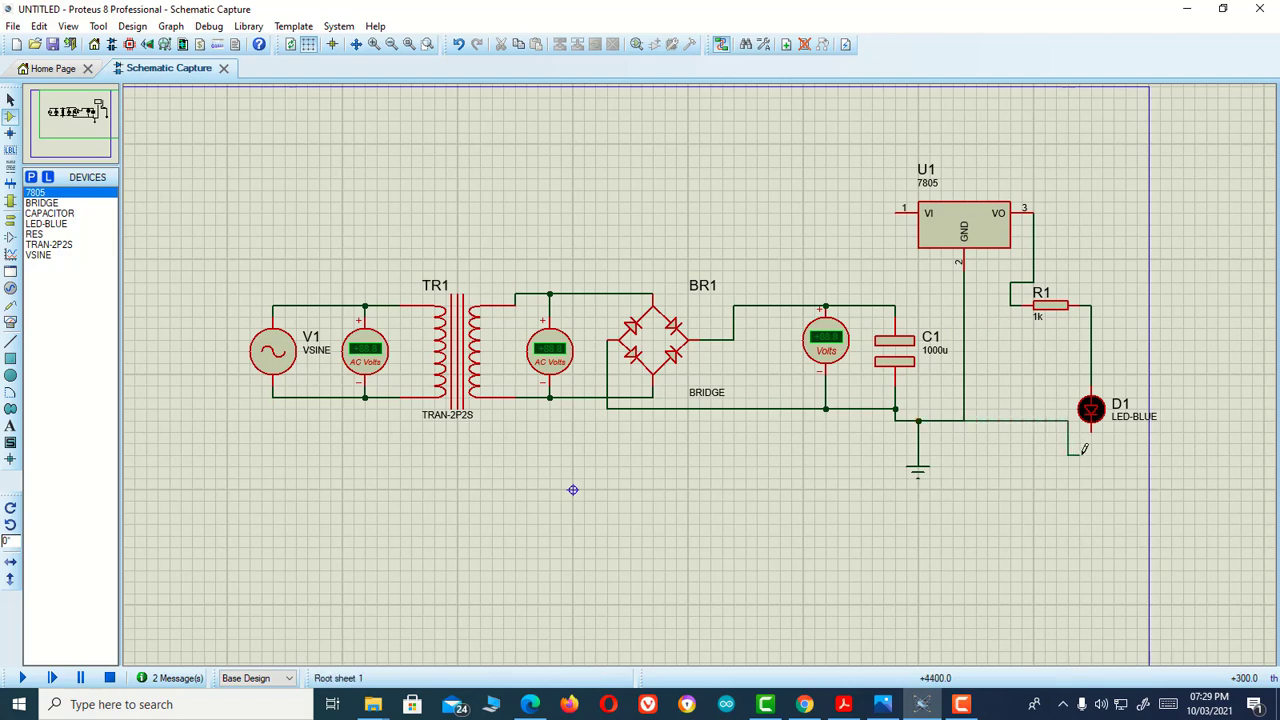
click(1091, 434)
click(895, 306)
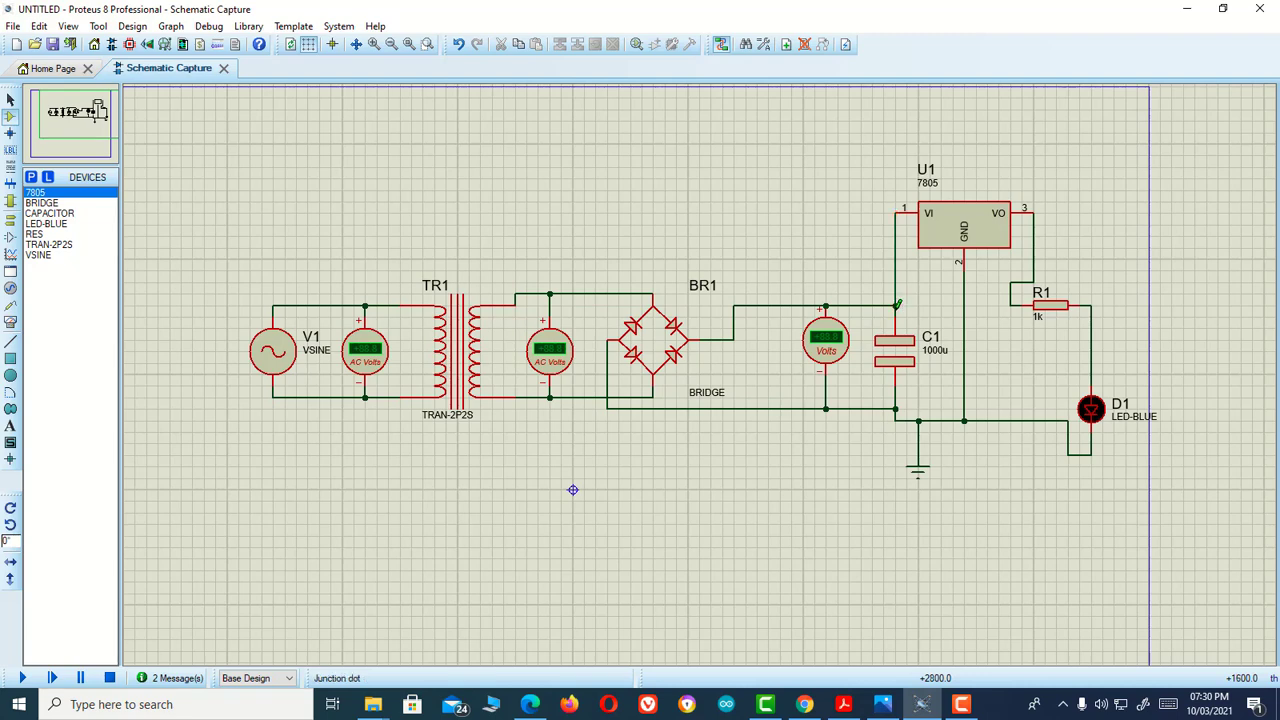
Place a DC VOLTMETER from the virtual instruments to the right of R1
click(10, 321)
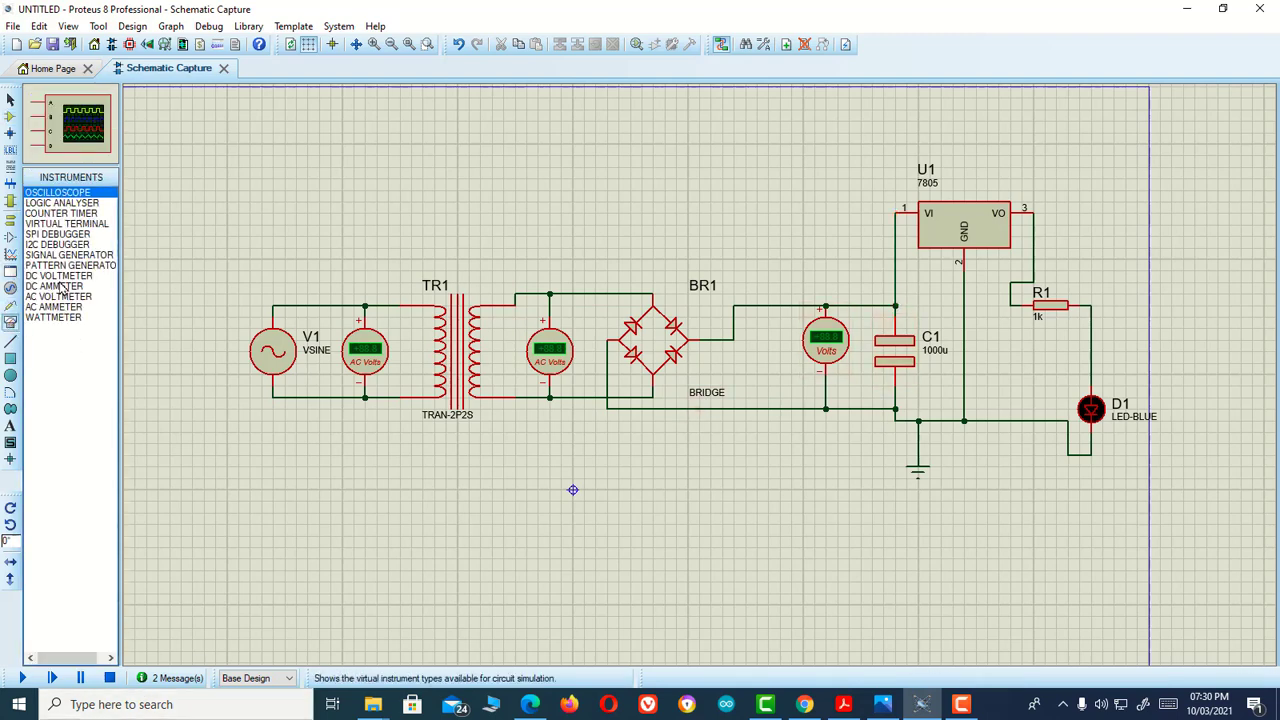
click(55, 287)
click(58, 276)
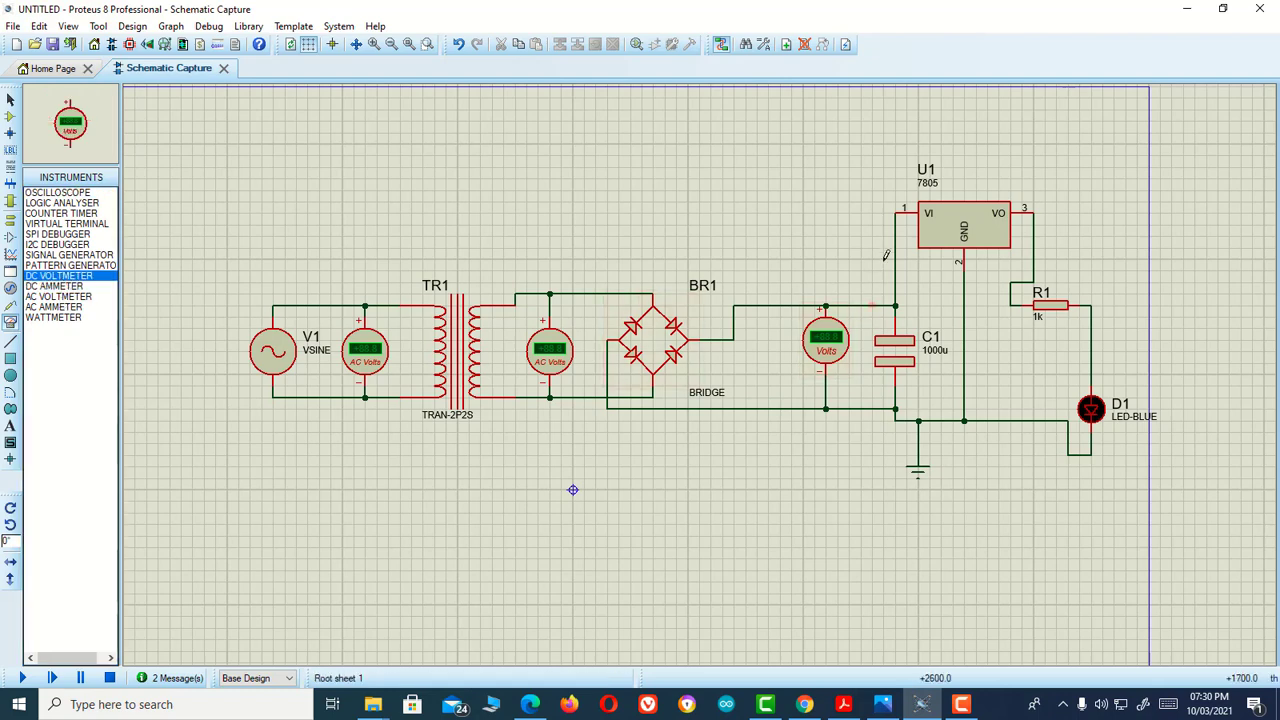
click(1107, 263)
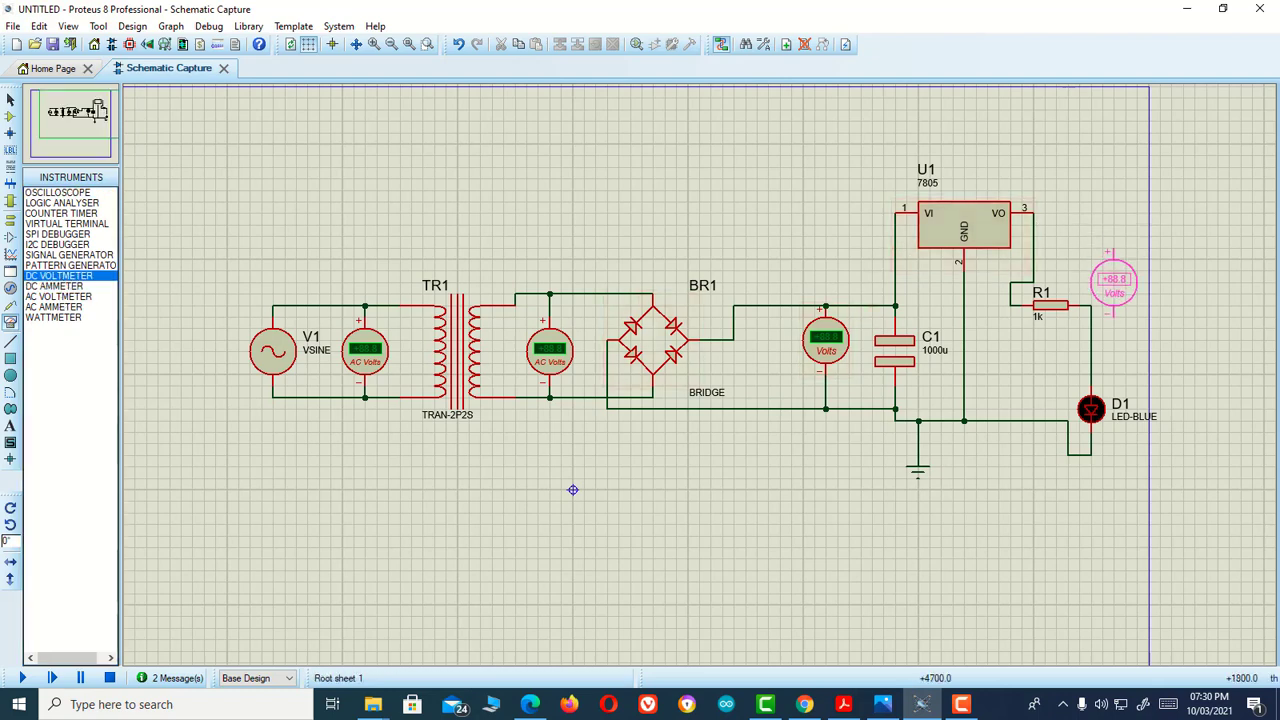
click(1125, 284)
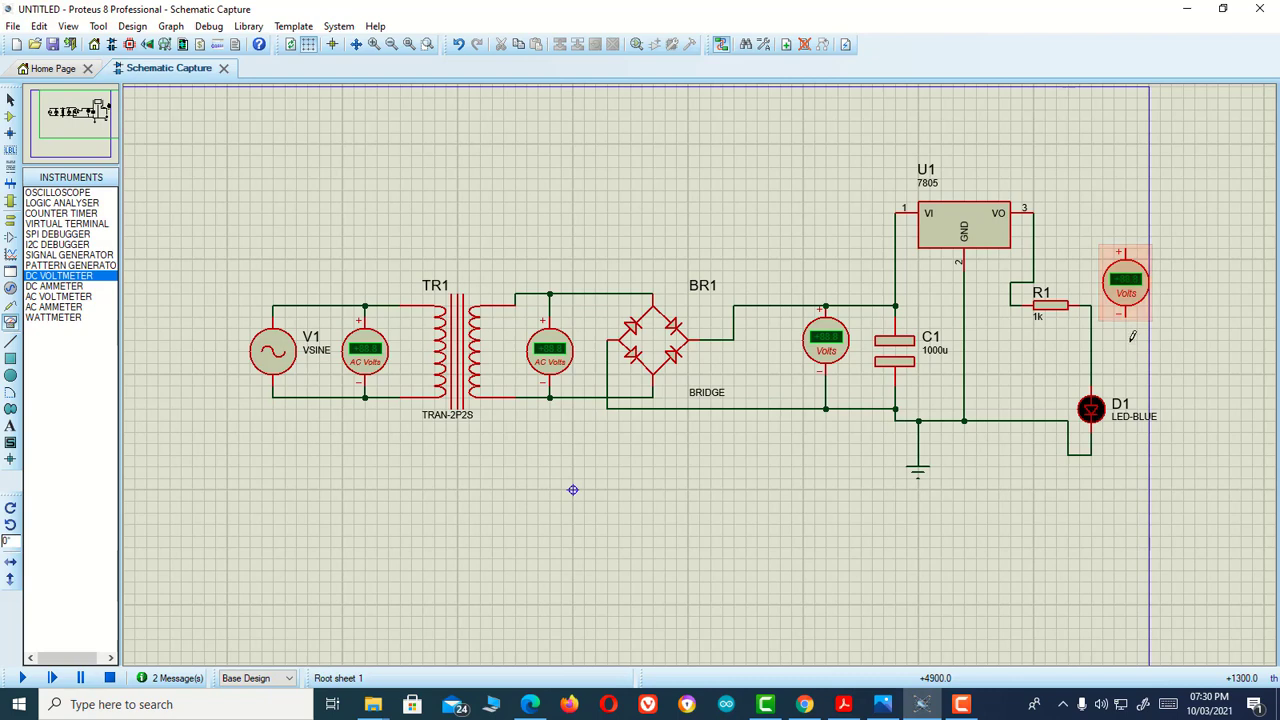
Wire the voltmeter's negative pin to ground and its positive pin to U1's VO output
click(1121, 322)
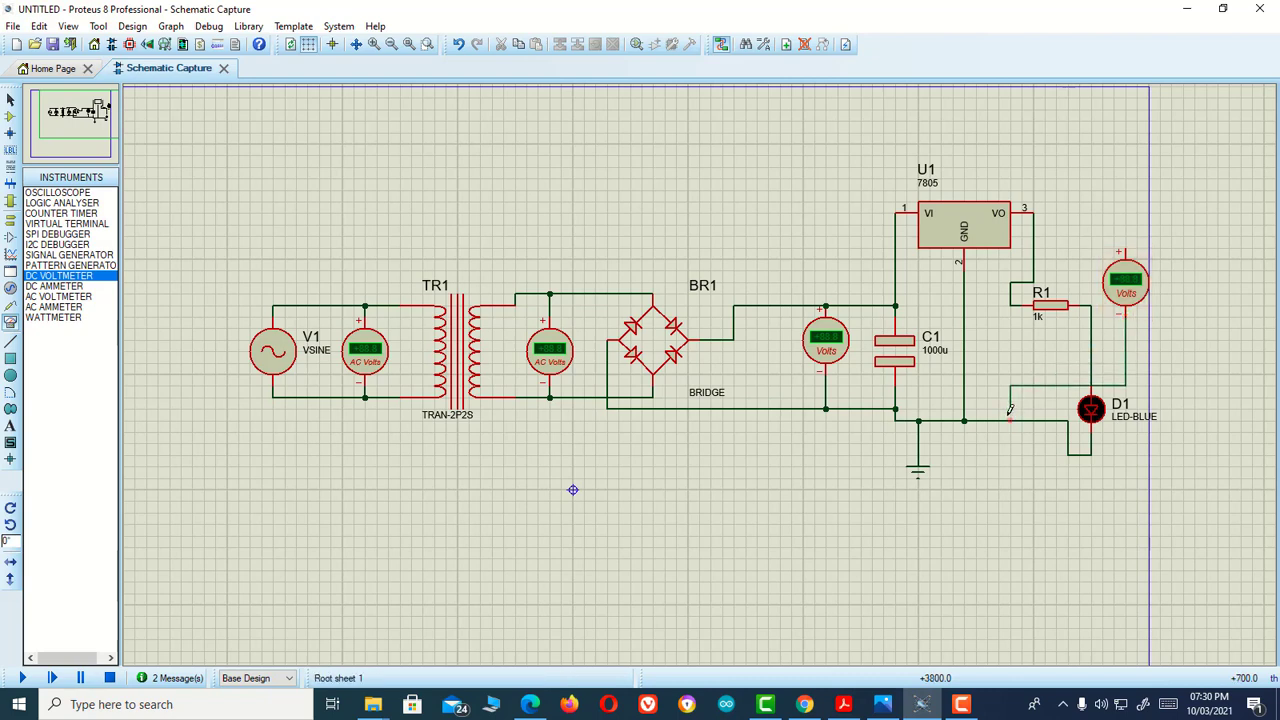
click(1010, 420)
click(1121, 250)
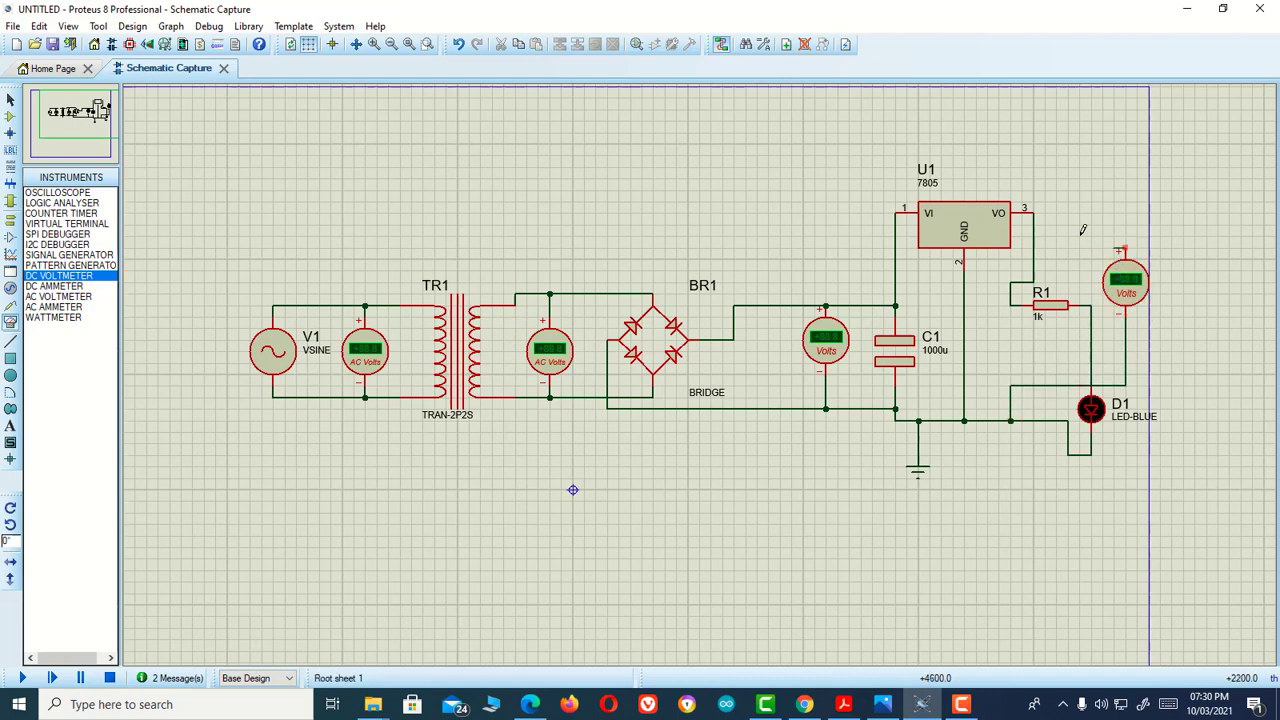
click(1034, 237)
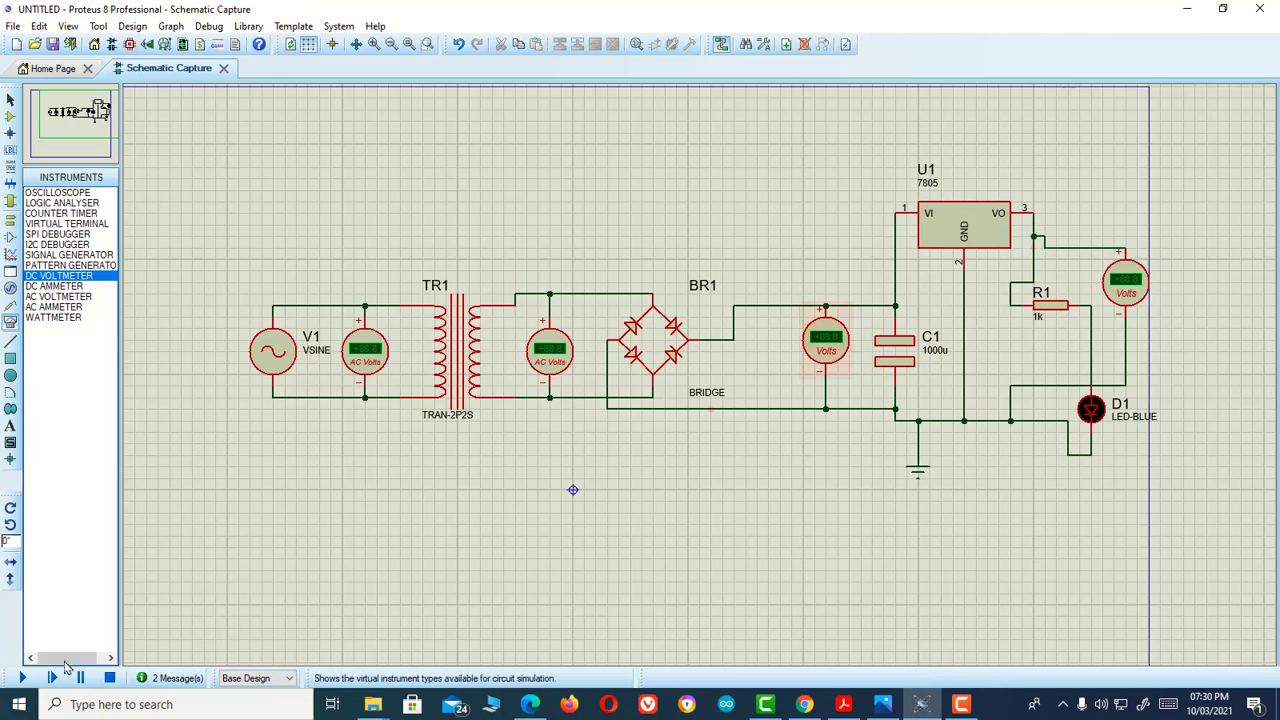
Run the simulation and zoom to check the regulator meter reads +4.92 V
click(23, 678)
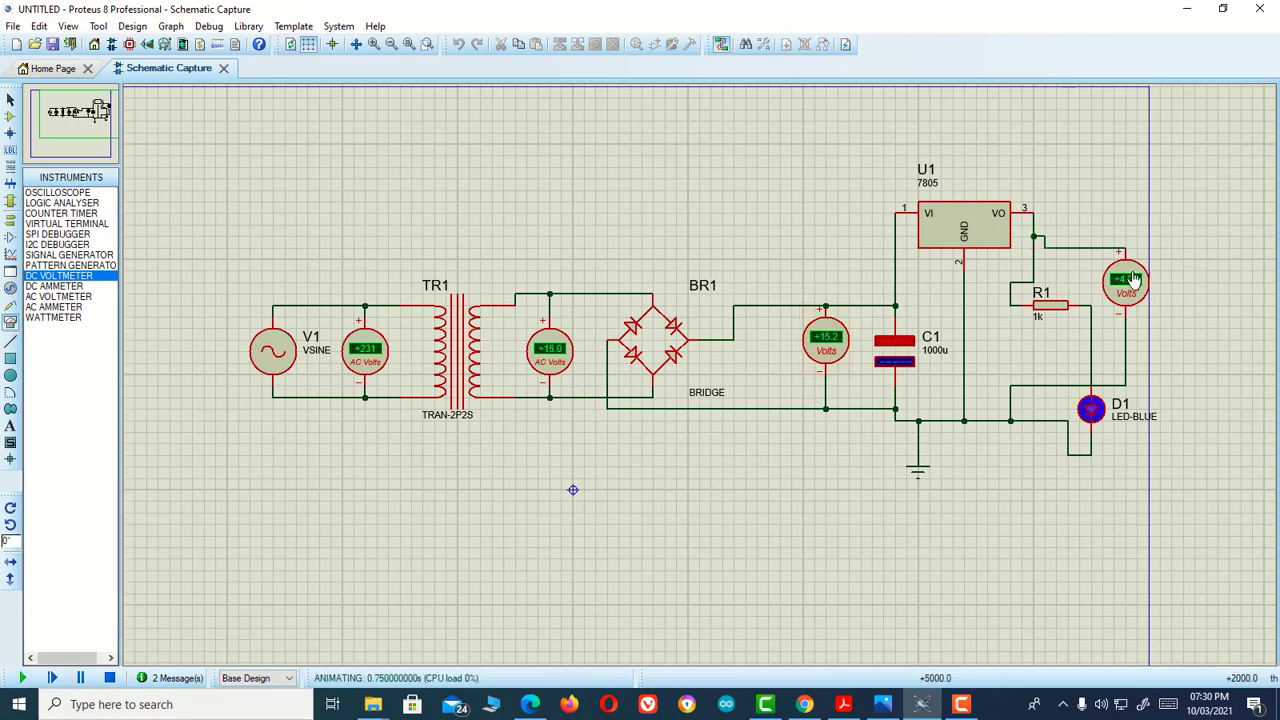
scroll(1120, 300, up, 1)
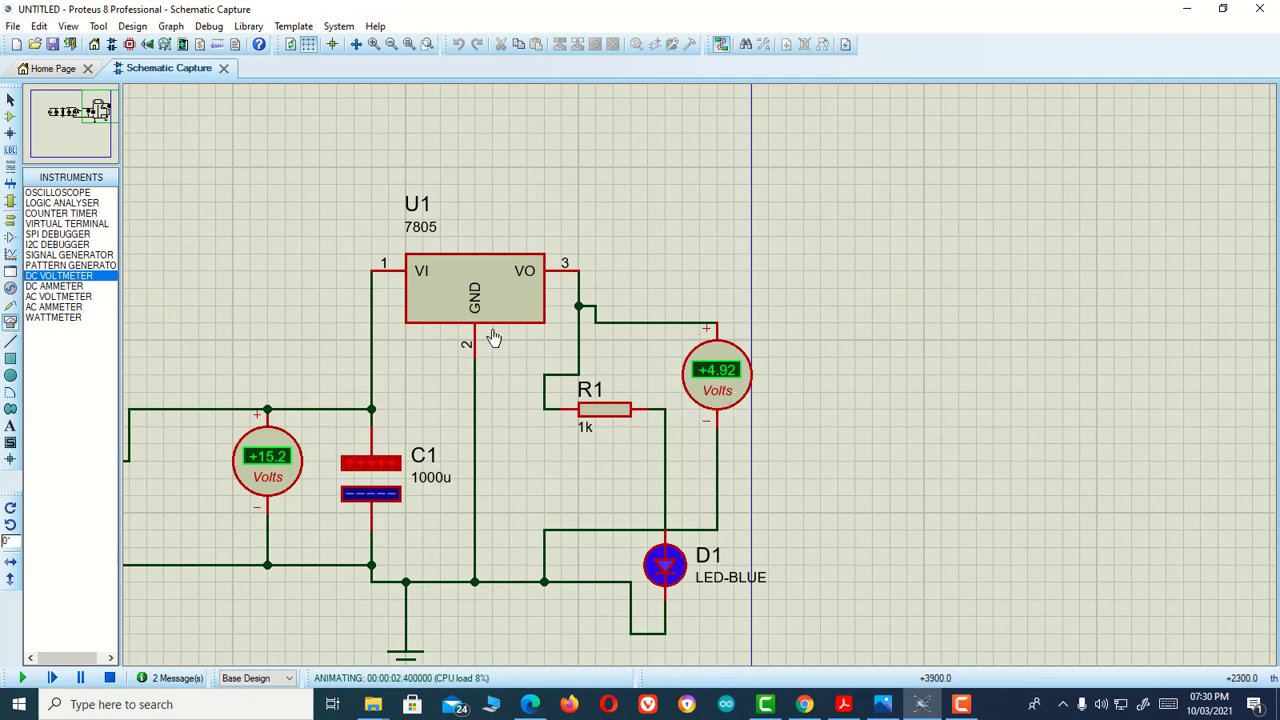
scroll(656, 384, down, 1)
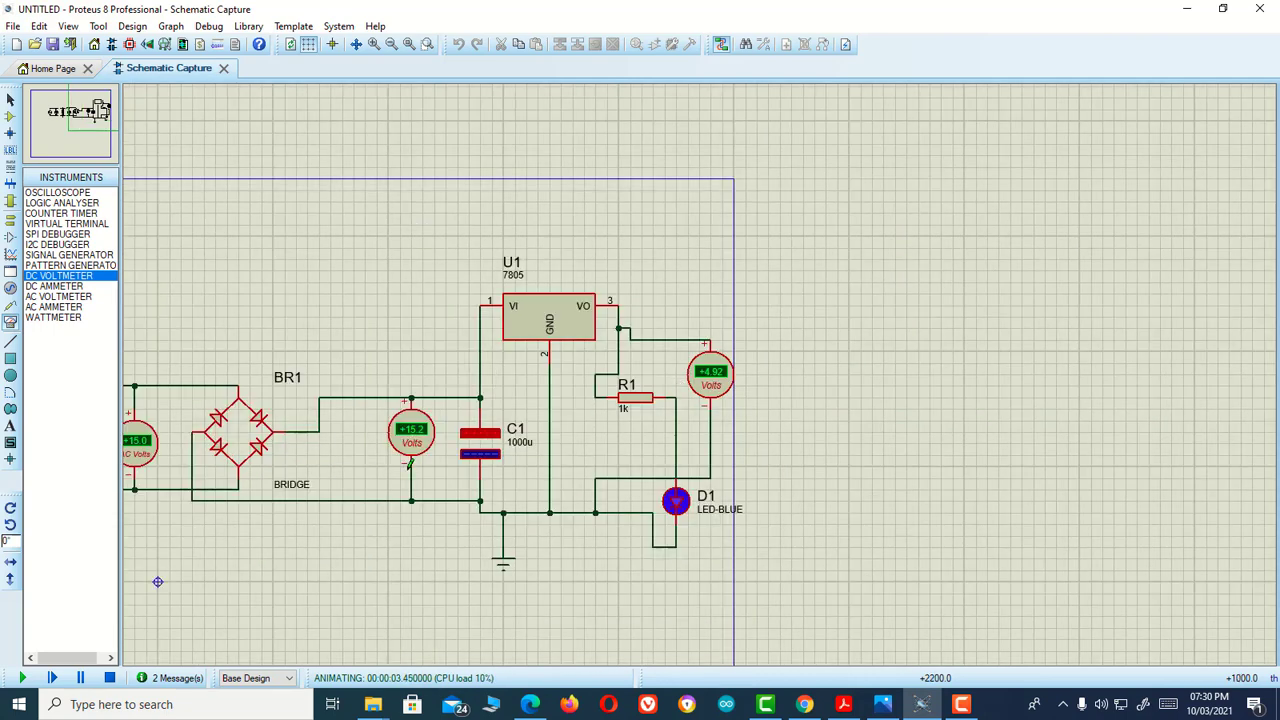